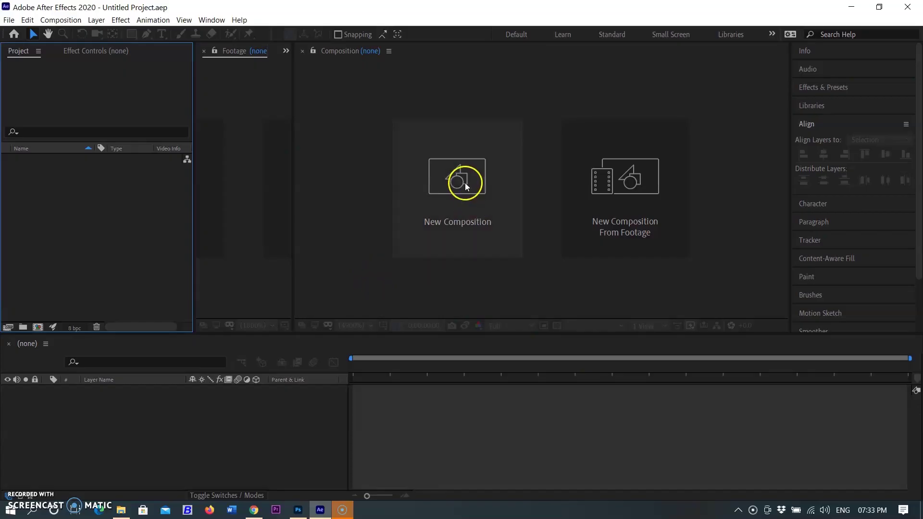
Step: Create a new composition with a red EF1F1F background and a 20-second duration
click(465, 185)
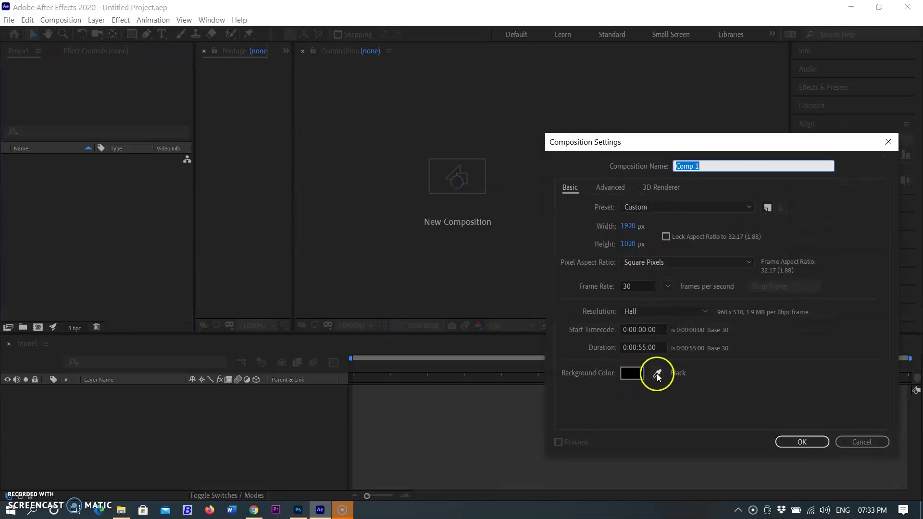
click(637, 374)
drag(747, 221, 728, 219)
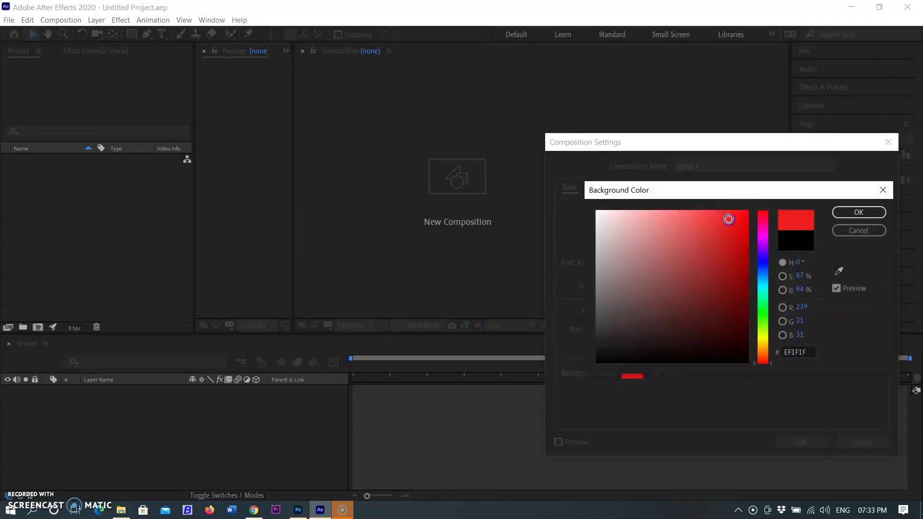
click(864, 214)
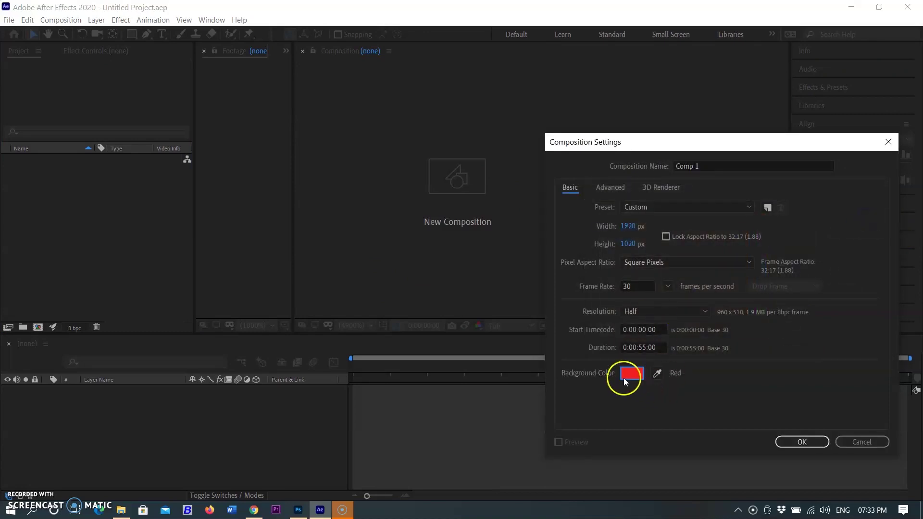
click(645, 347)
key(BackSpace)
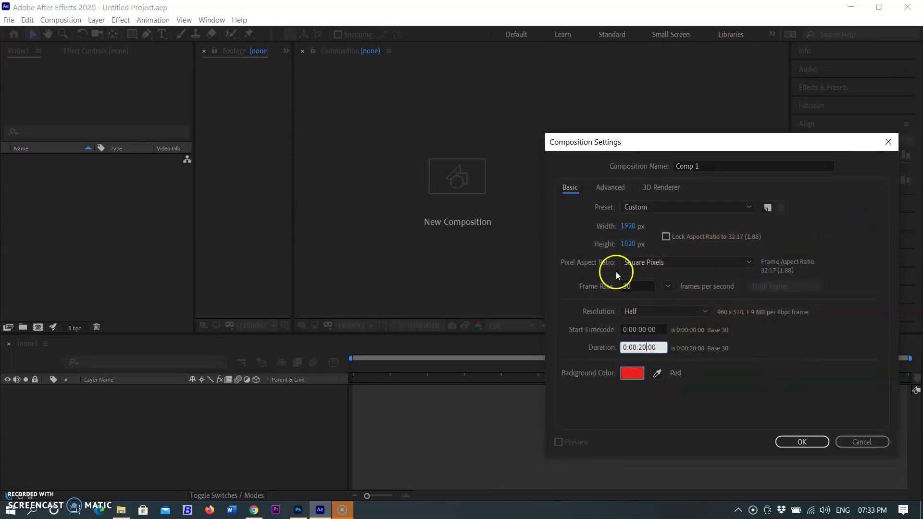
text(20)
click(802, 442)
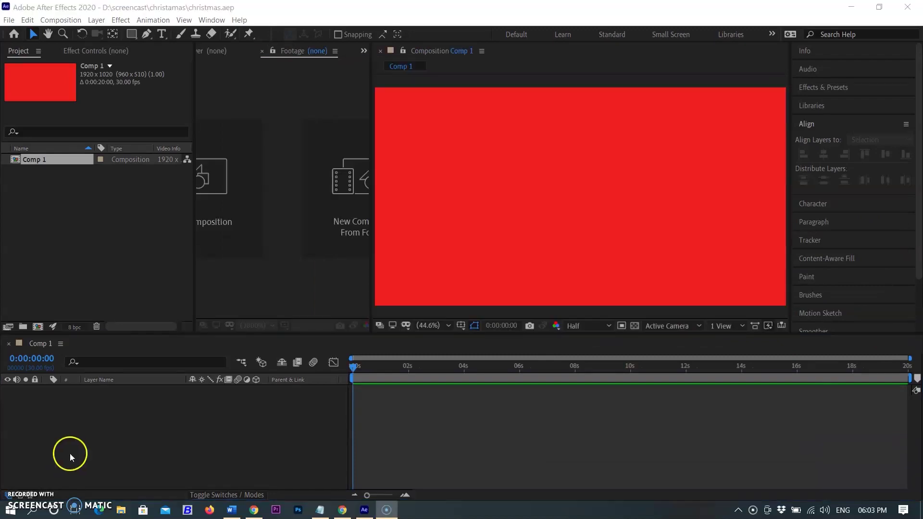
Step: Start a file import and browse to the christamas folder containing the ornament images
click(107, 250)
double_click(108, 250)
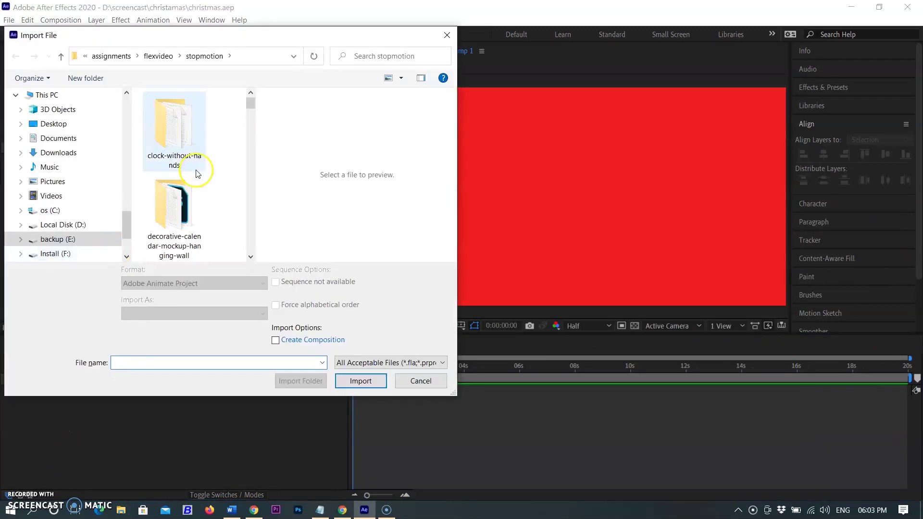
scroll(197, 173, down, 10)
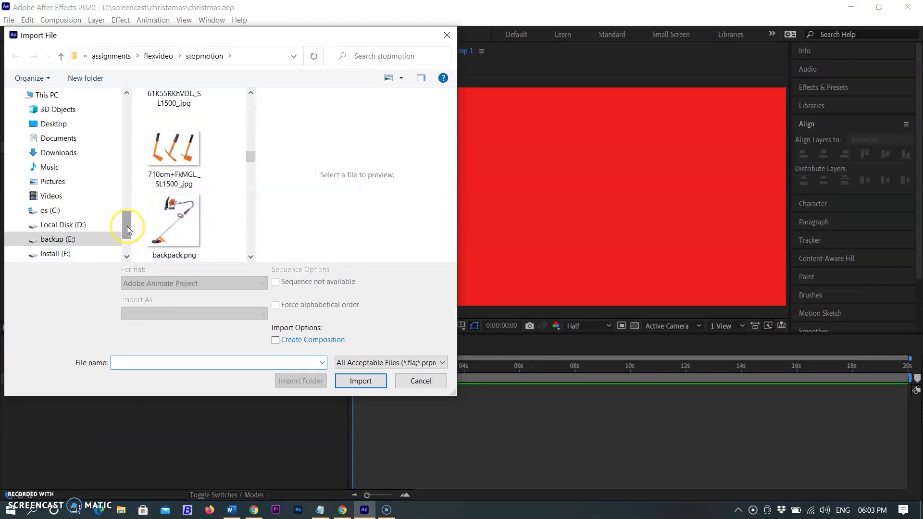
scroll(127, 226, up, 5)
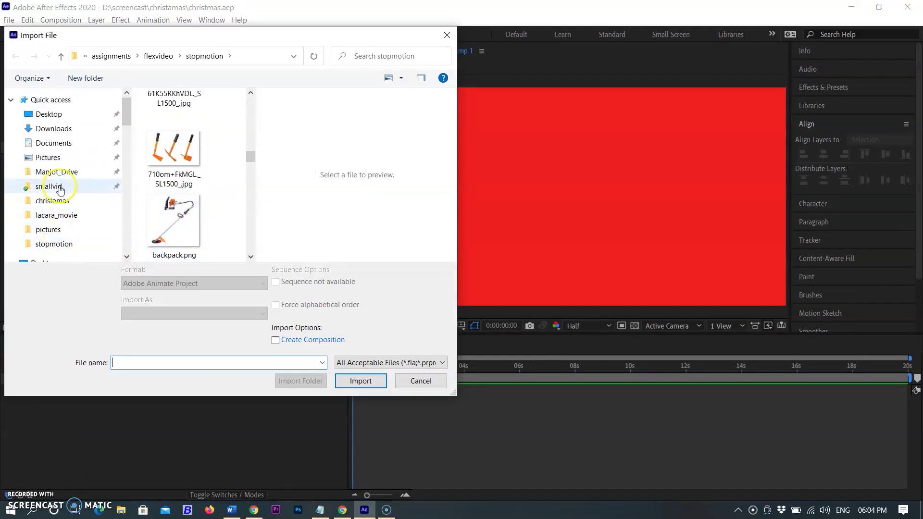
click(52, 201)
scroll(194, 191, down, 3)
scroll(195, 191, up, 2)
scroll(192, 195, down, 2)
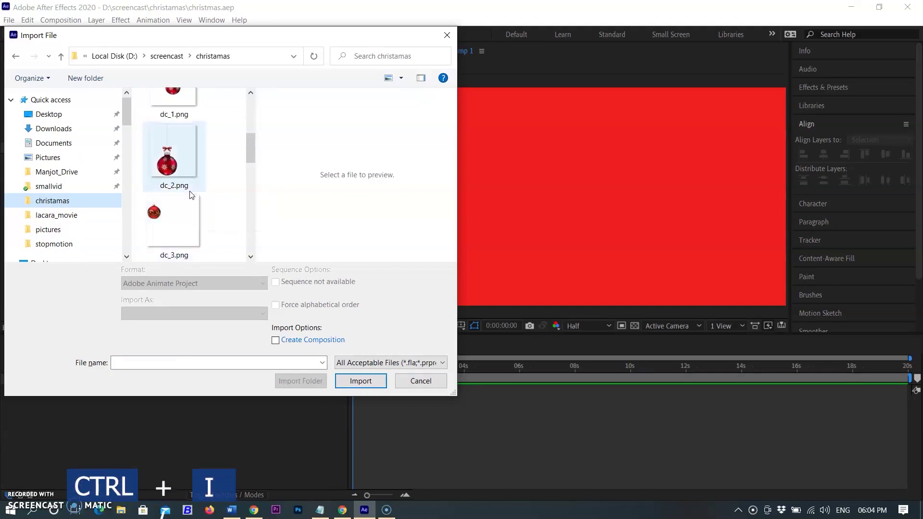
Step: Import the five ornament images dc_1.png, dc_2.png, dc_3.png, DC_4.png and dc_5.png into the project
scroll(191, 194, up, 2)
click(178, 177)
drag(251, 127, 250, 186)
ctrl+click(185, 173)
ctrl+click(179, 150)
ctrl+click(180, 156)
ctrl+click(181, 179)
click(369, 376)
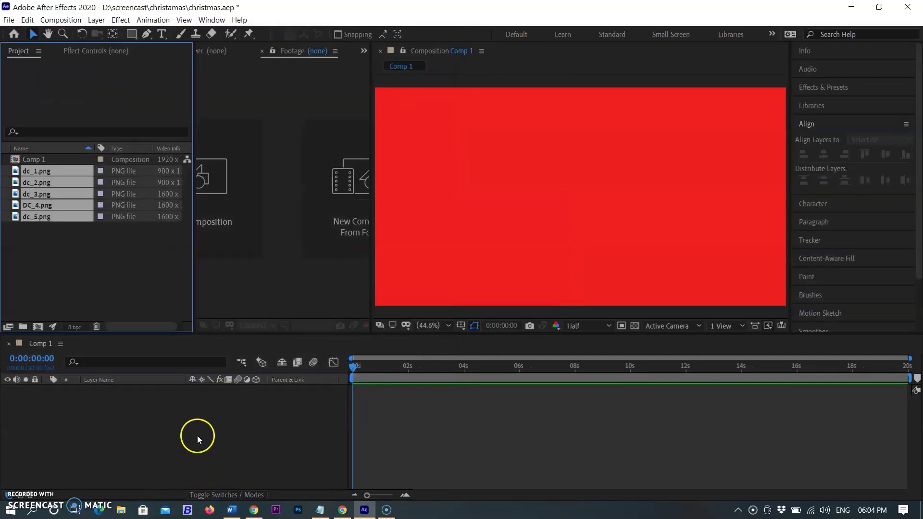
Step: Add the five ornament images to the Comp 1 timeline and reveal the Scale property of all five layers
click(197, 438)
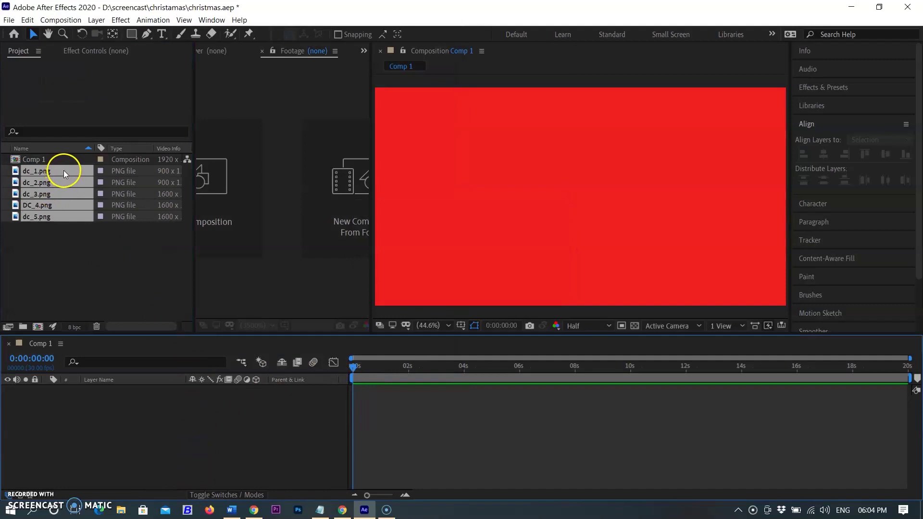
drag(65, 169, 94, 405)
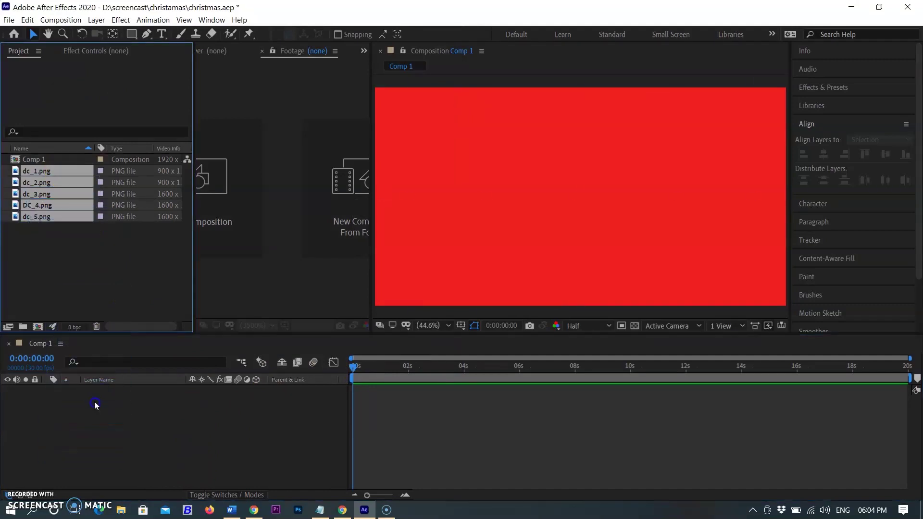
click(143, 390)
ctrl+click(161, 400)
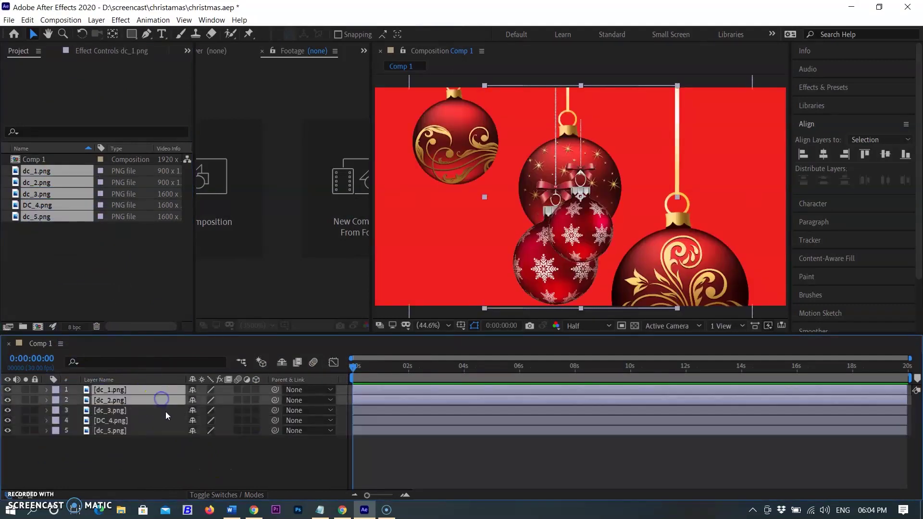
ctrl+click(165, 411)
ctrl+click(163, 419)
ctrl+click(160, 430)
key(s)
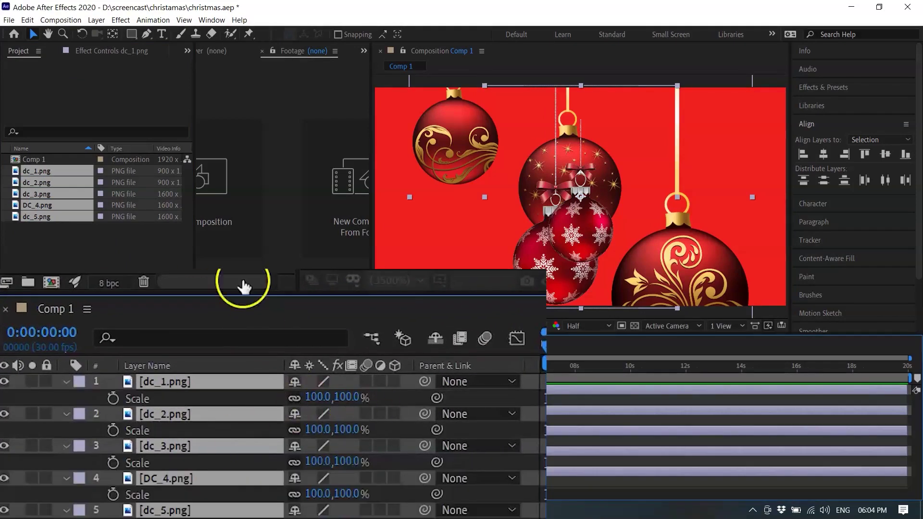
Step: Scale all five ornament layers together, trying 75% first and settling on 60%
click(320, 397)
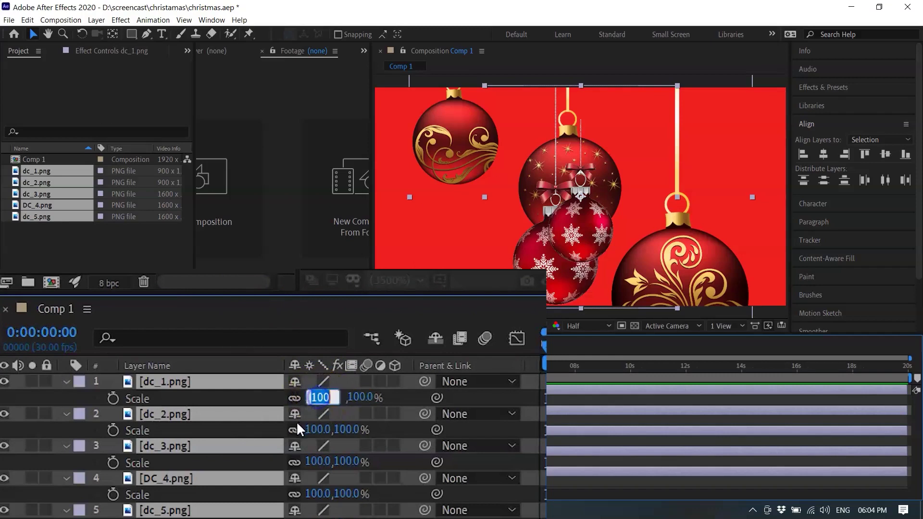
text(75)
key(Return)
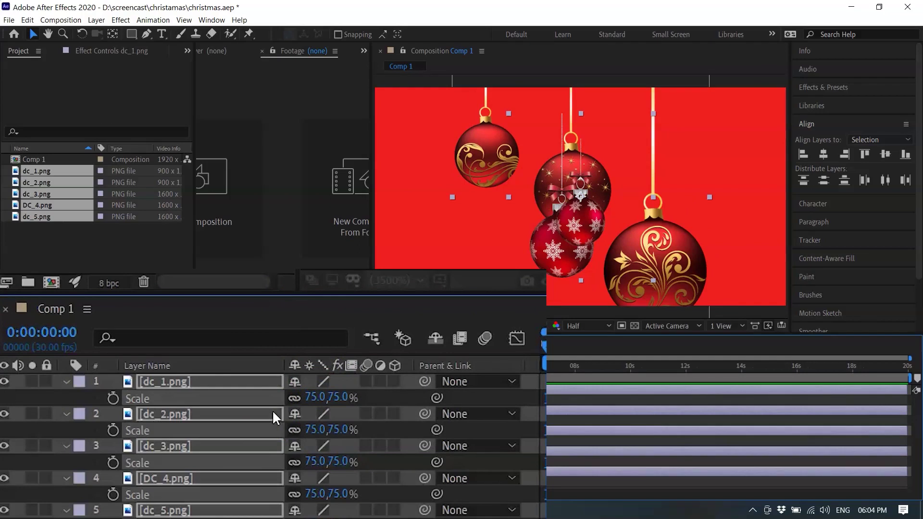
click(316, 398)
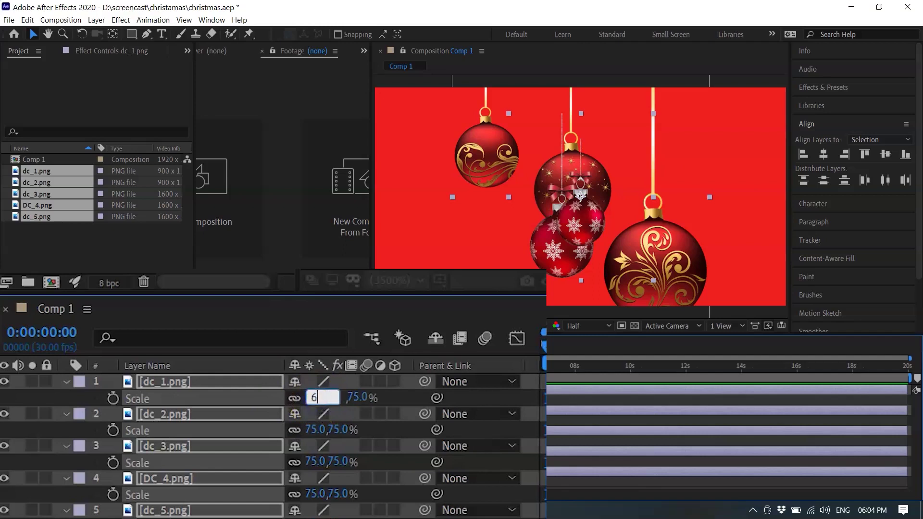
key(Return)
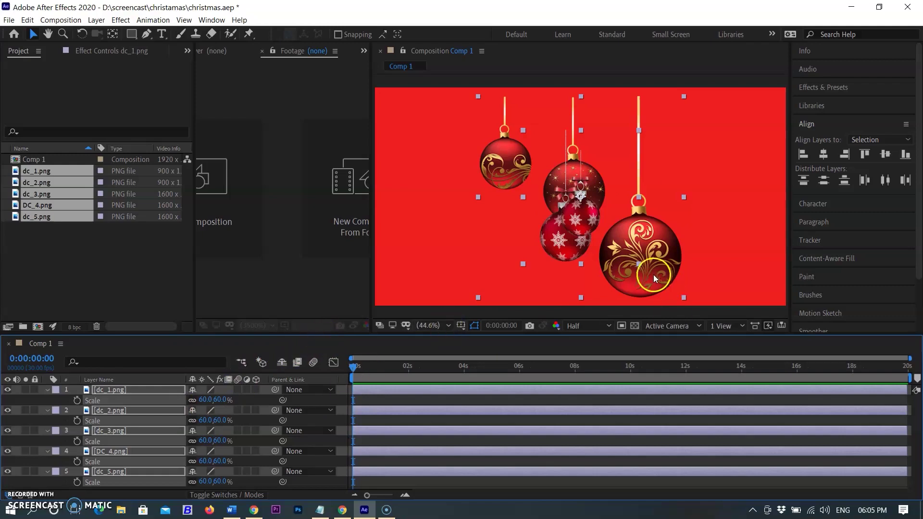
drag(653, 275, 600, 259)
key(ctrl+z)
click(491, 399)
drag(506, 166, 472, 149)
key(ctrl+z)
click(706, 248)
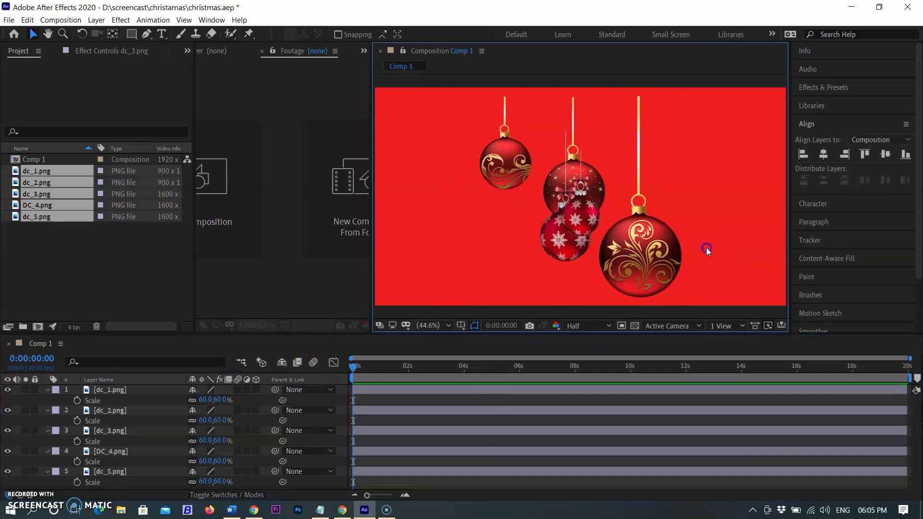
Step: Move the large gold-patterned dc_5 ornament to the left edge of the composition, undoing the extra nudge
click(544, 469)
drag(650, 261, 441, 206)
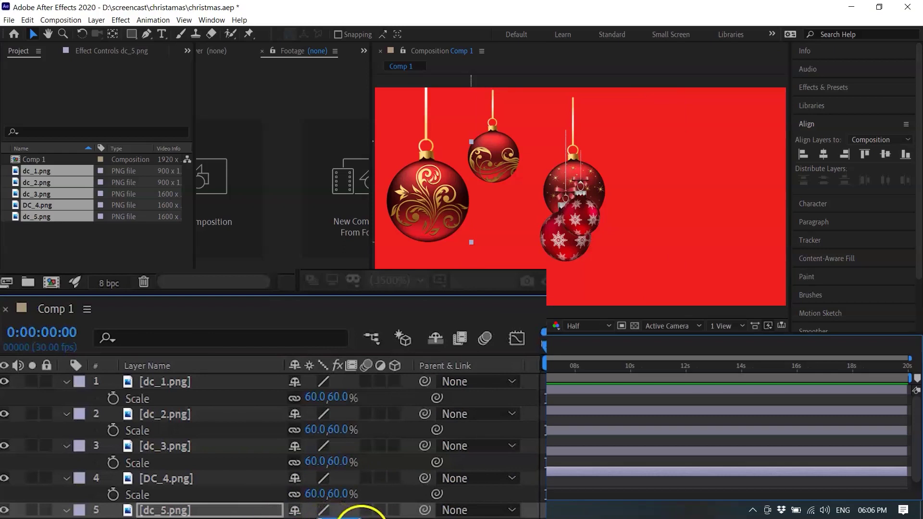
click(395, 518)
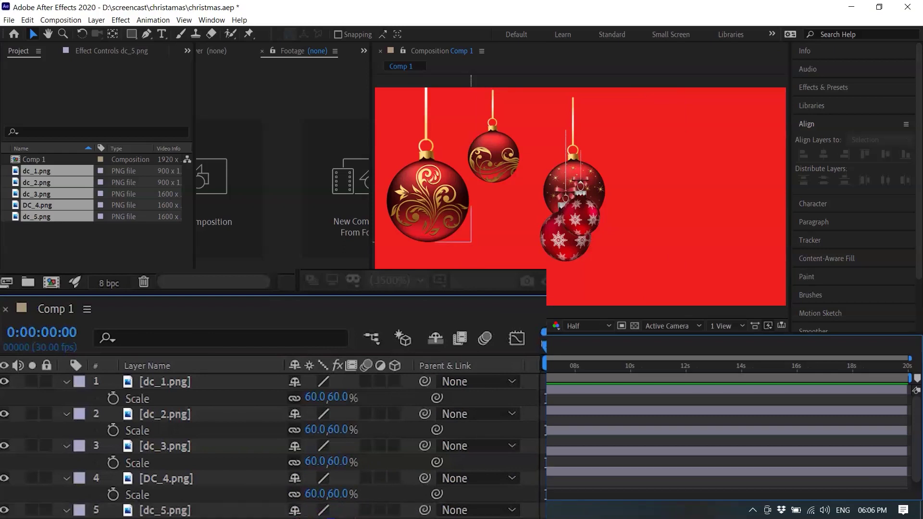
drag(427, 201, 427, 196)
key(ctrl+z)
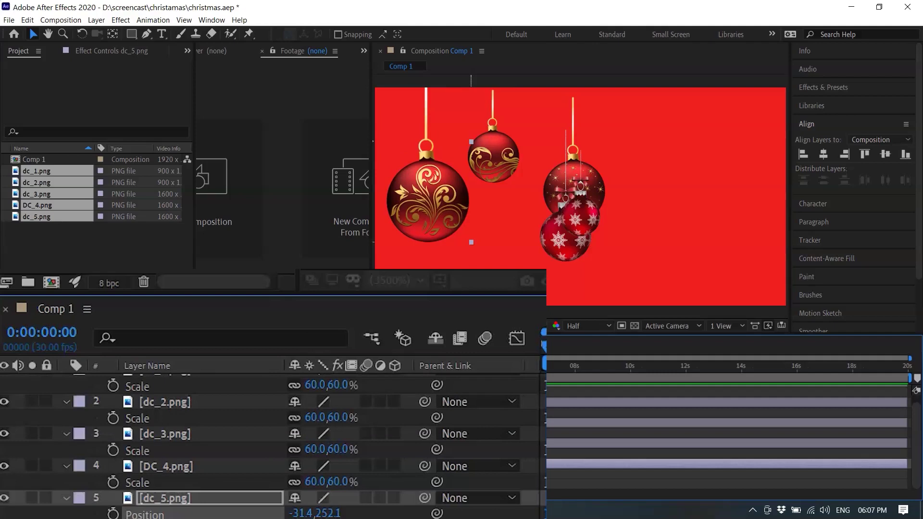
Step: Turn on Position keyframing for the dc_5 layer at 0:00:00:00
key(ctrl+Home)
key(ctrl+z)
click(918, 443)
click(113, 514)
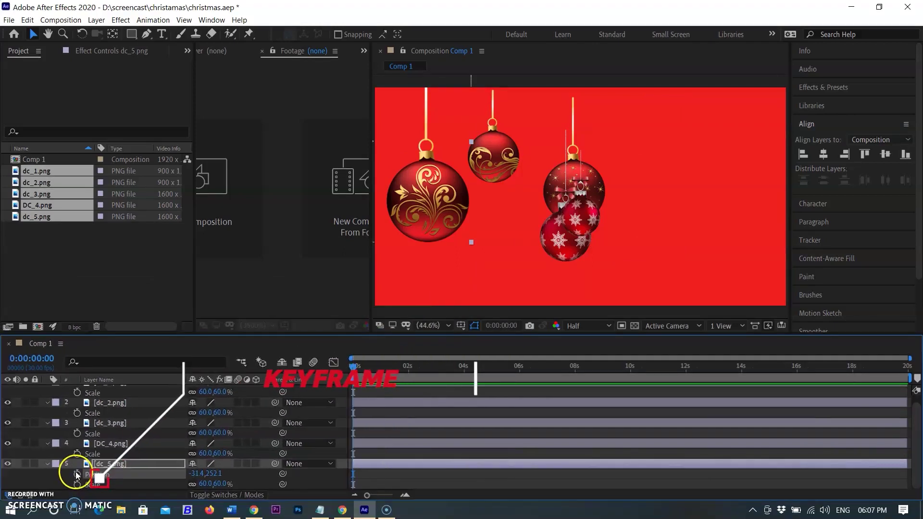
Step: Animate the dc_5 ornament dropping in over about two seconds, with its starting Position Y set to -368.9 above the frame
drag(370, 366, 408, 372)
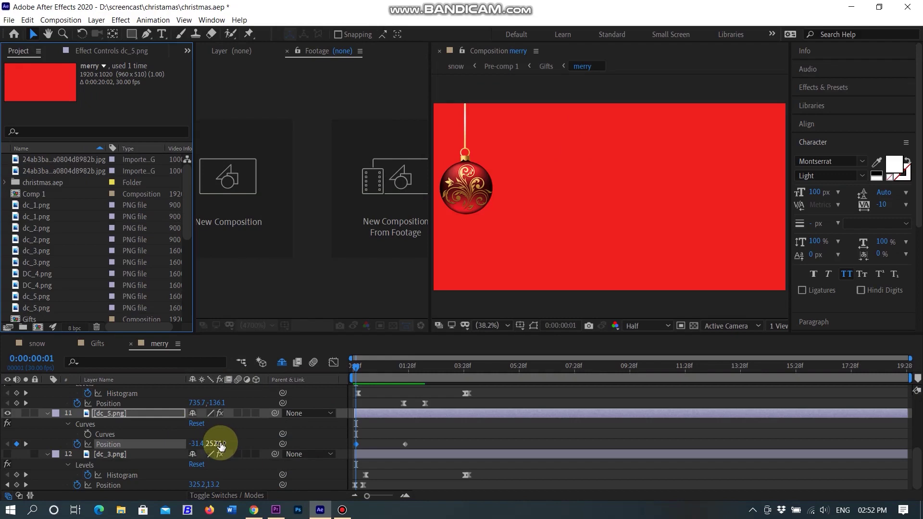
drag(219, 443, 188, 444)
drag(250, 458, 306, 468)
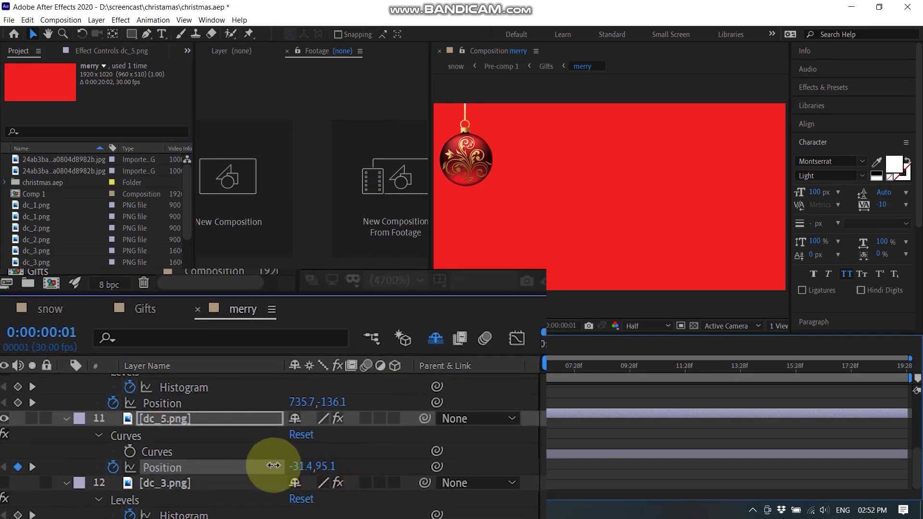
drag(219, 448, 205, 444)
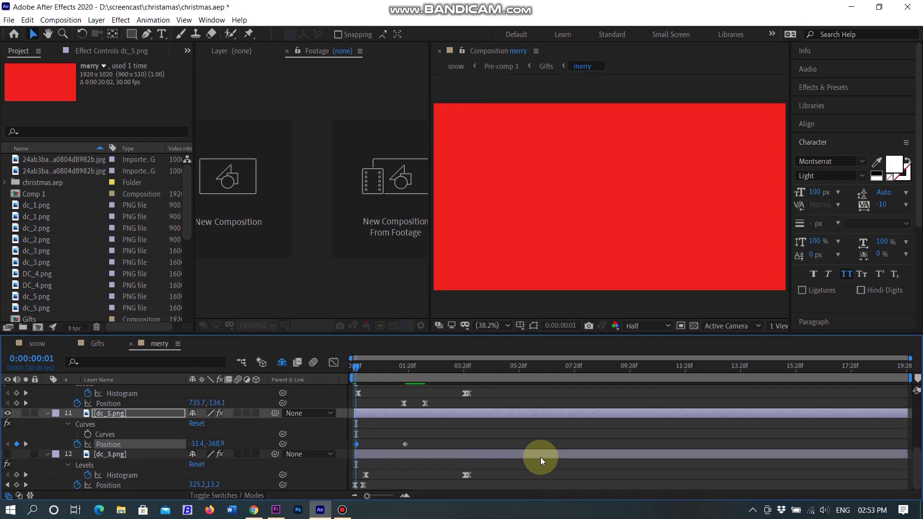
Step: Play back the composition to check the dc_5 ornament's drop-in motion
key(space)
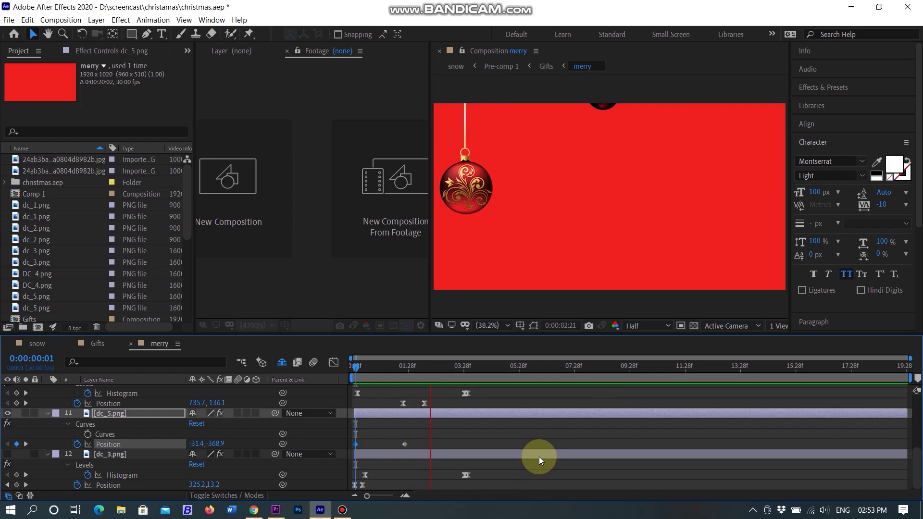
key(space)
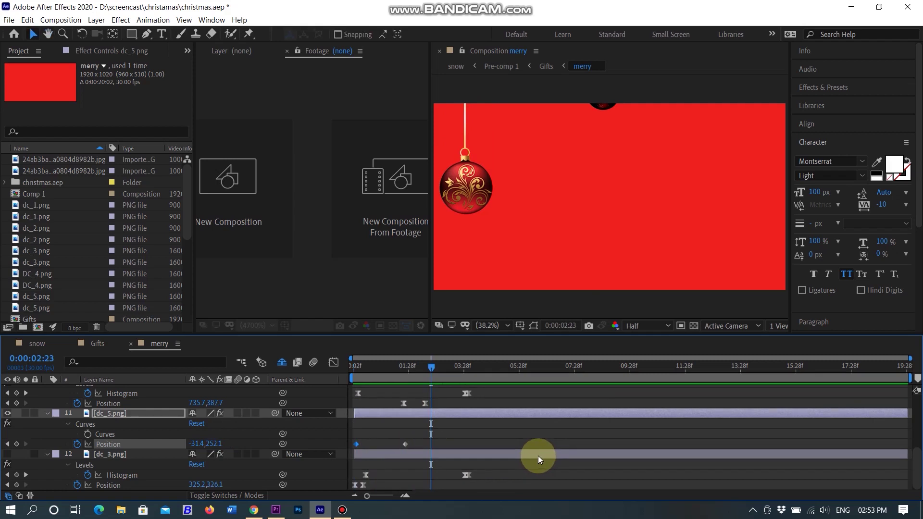
click(339, 511)
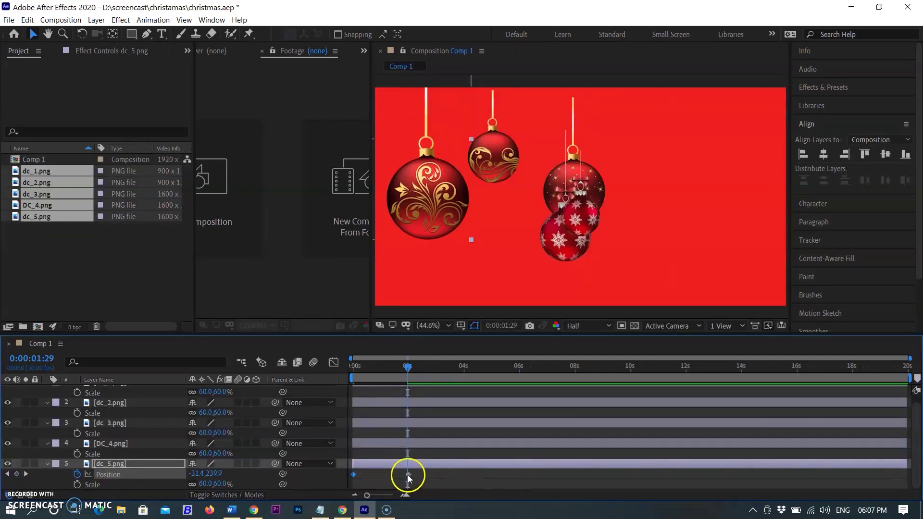
Step: Move dc_5's second Position keyframe to about 1 second and preview the faster drop from the start
drag(408, 475, 380, 474)
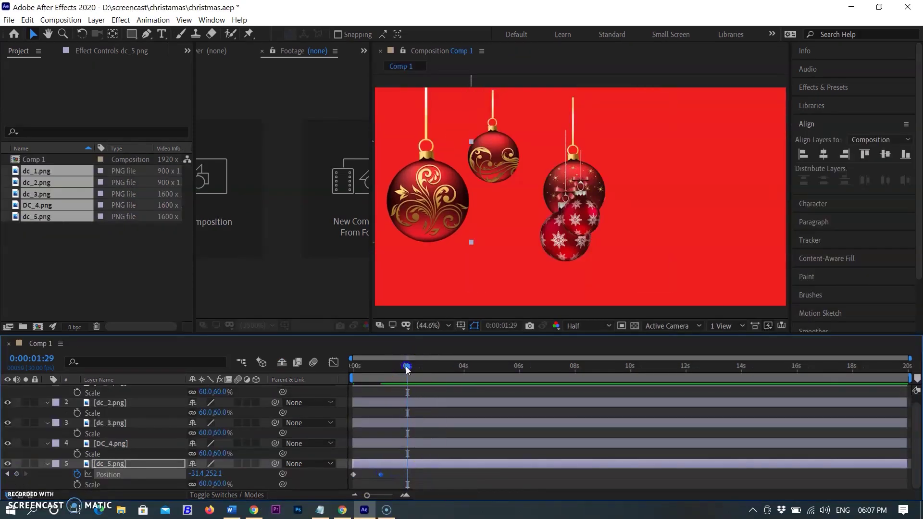
drag(406, 366, 351, 367)
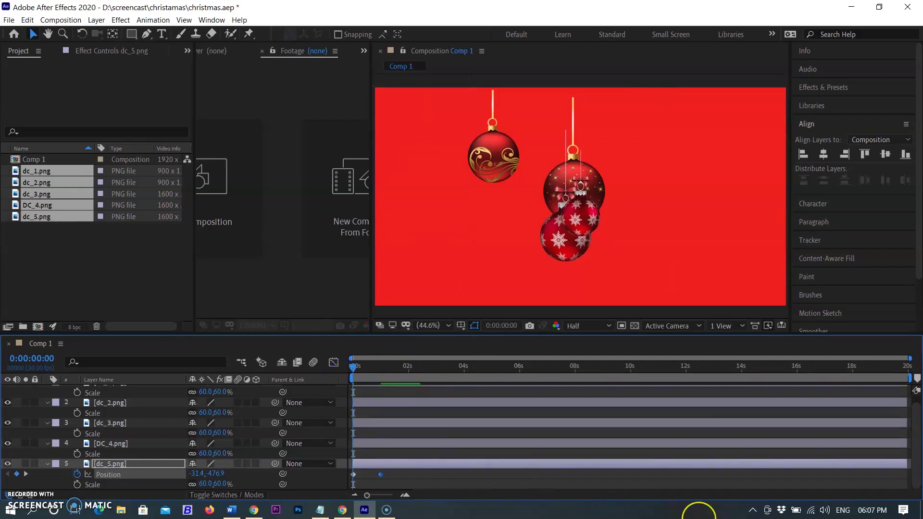
key(space)
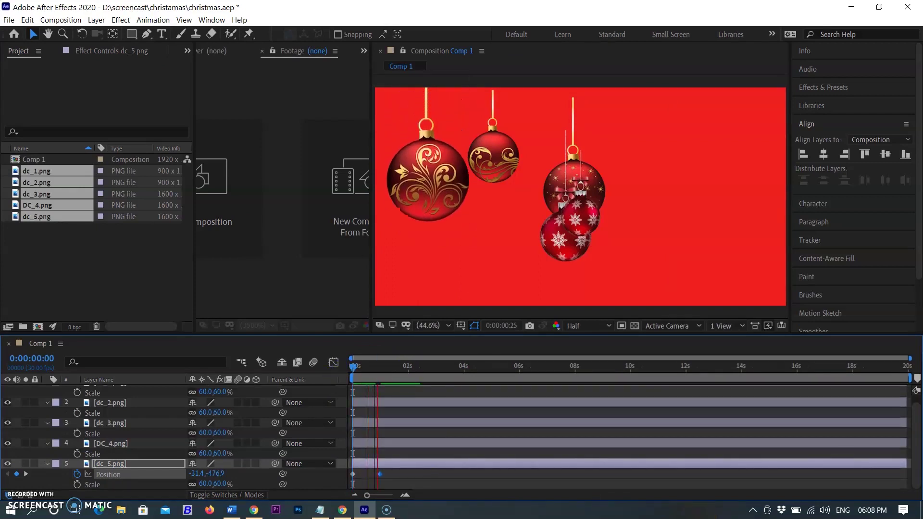
key(space)
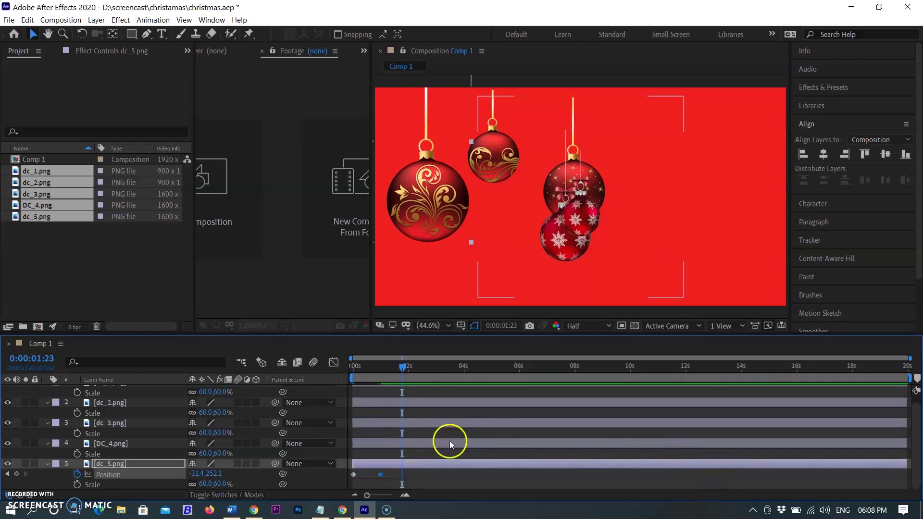
Step: Spread out the ornaments, placing dc_3 and dc_1 on the composition's right and dc_2 beside the large dc_5 ornament
drag(572, 252, 531, 251)
click(568, 244)
drag(499, 130, 661, 132)
click(531, 240)
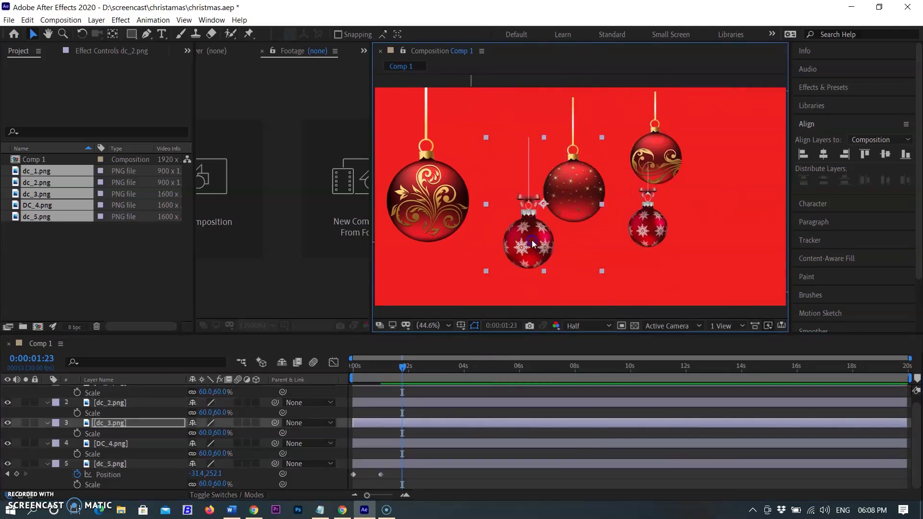
drag(532, 243, 482, 147)
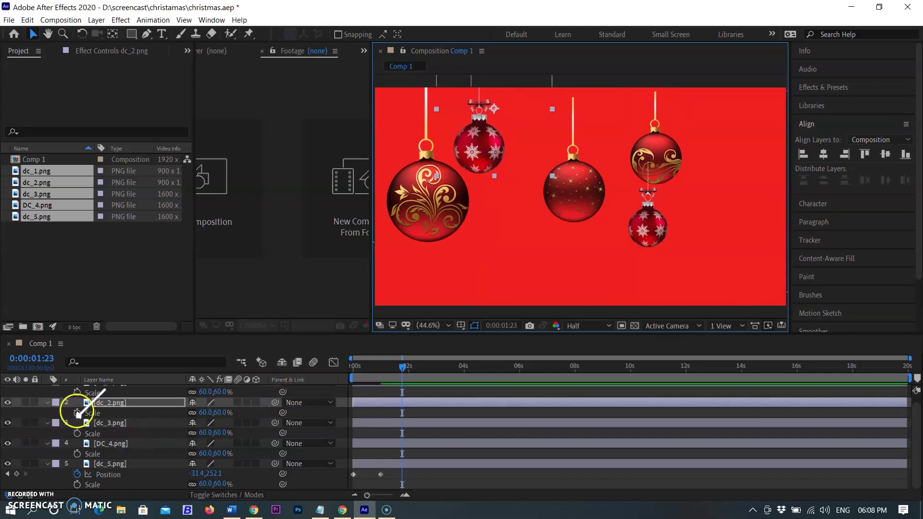
Step: Keyframe dc_2's Scale and Position at 1:00 and 1:23, setting its starting Position Y to -328.5 above the frame
click(77, 413)
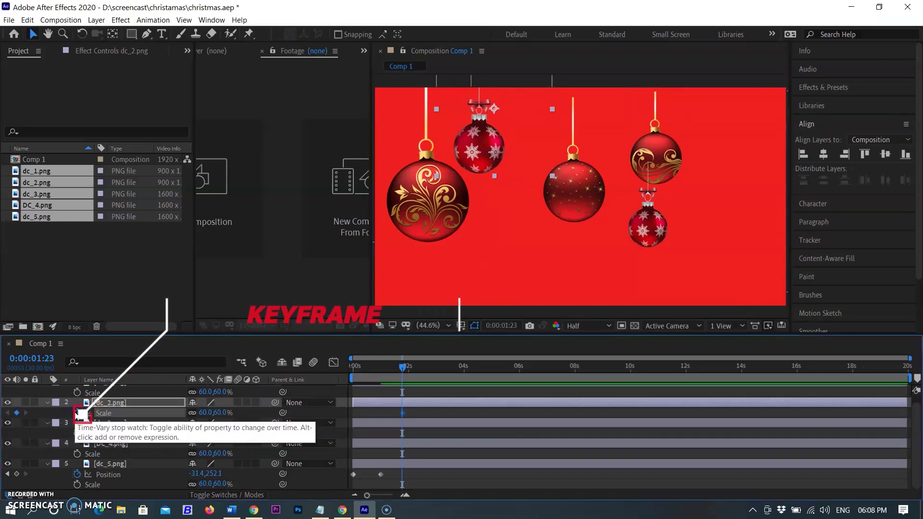
drag(402, 366, 380, 381)
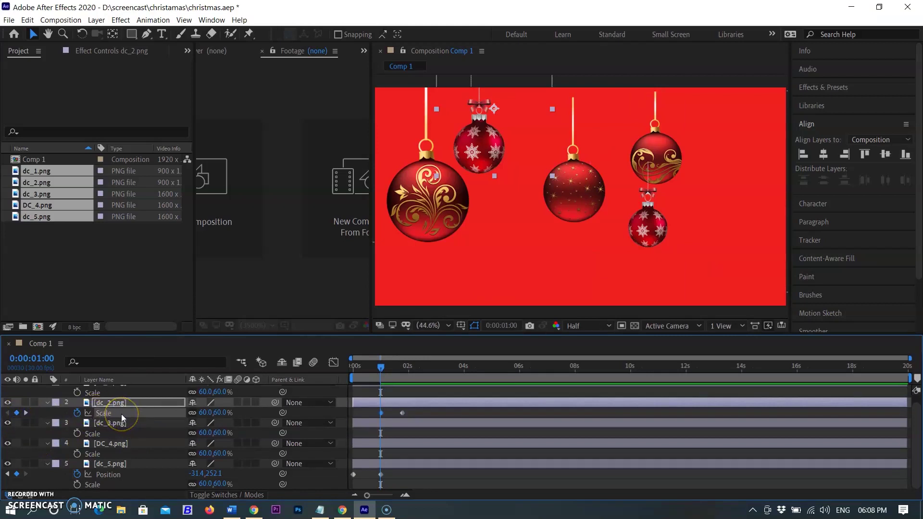
key(shift+p)
click(98, 411)
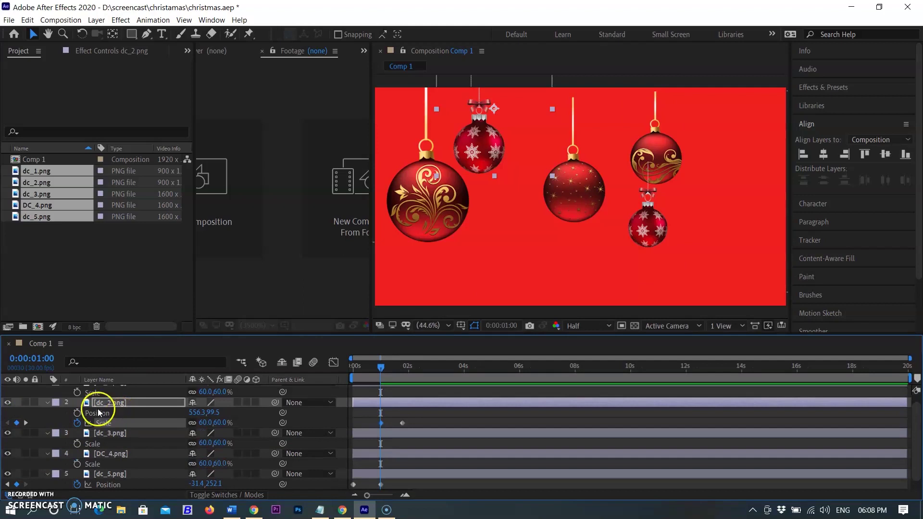
click(77, 413)
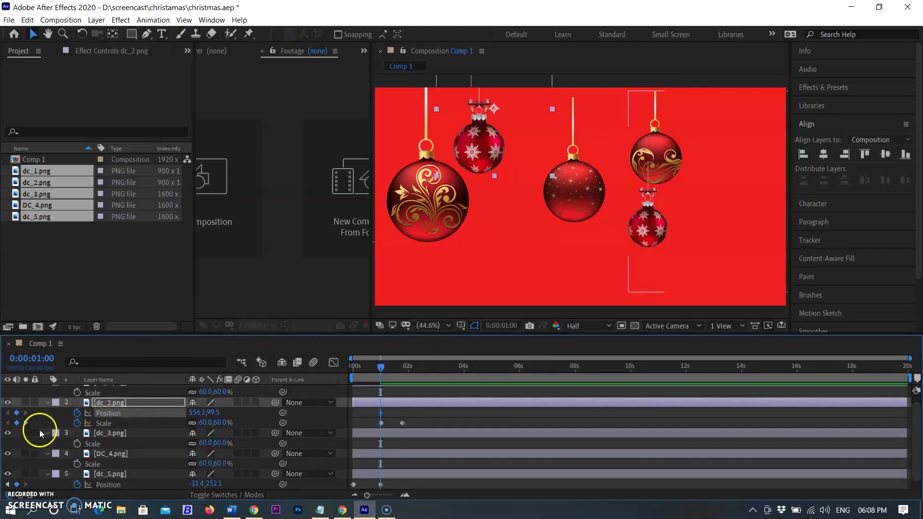
click(26, 423)
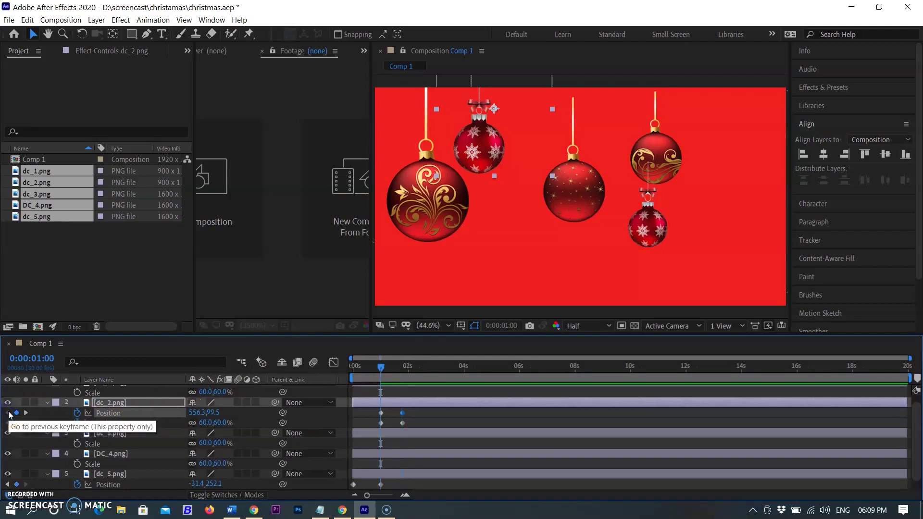
drag(214, 412, 28, 413)
drag(221, 412, 180, 413)
Step: Preview the dc_5 and dc_2 ornaments dropping in from the start of the composition
drag(380, 367, 330, 376)
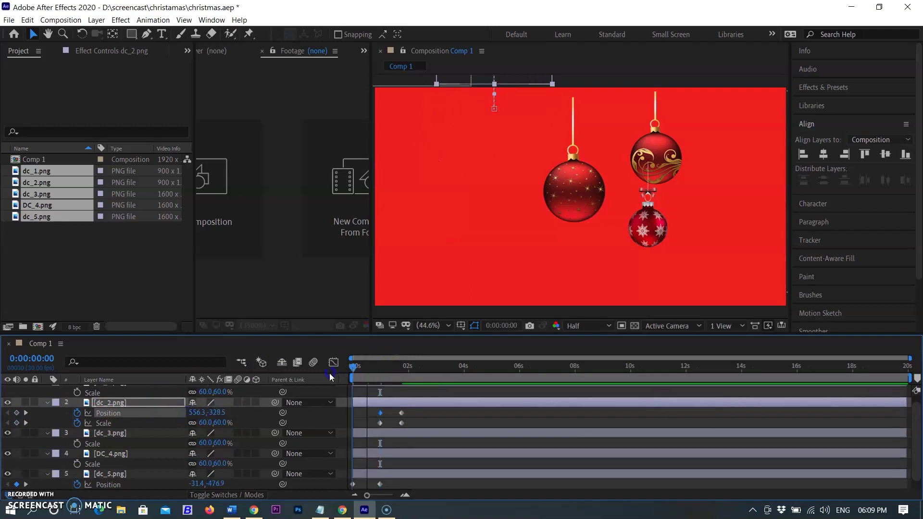
key(space)
key(space)
Step: At 1:23, hang DC_4 from the frame's top edge beside dc_2, and shift dc_3 and dc_1 apart
drag(428, 367, 402, 386)
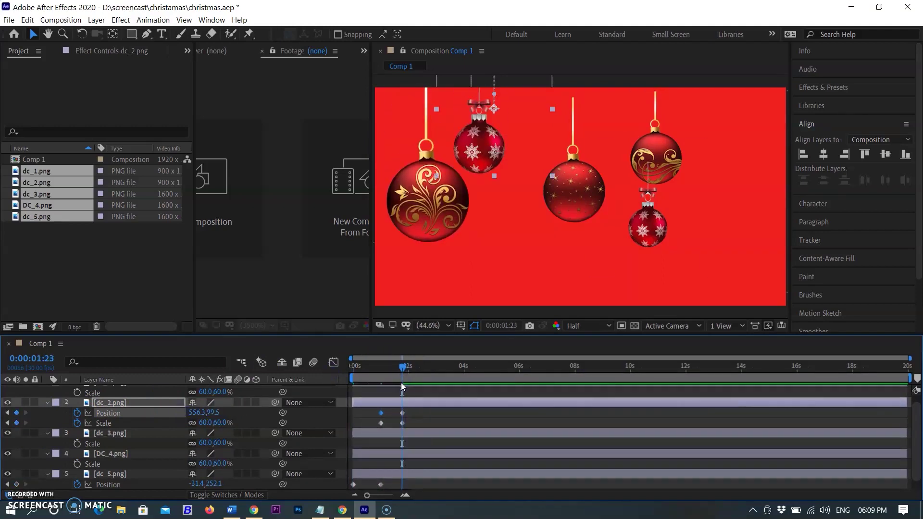
mouse_move(664, 154)
mouse_down()
mouse_move(540, 154)
mouse_move(555, 144)
mouse_move(660, 145)
mouse_up()
drag(588, 193, 552, 181)
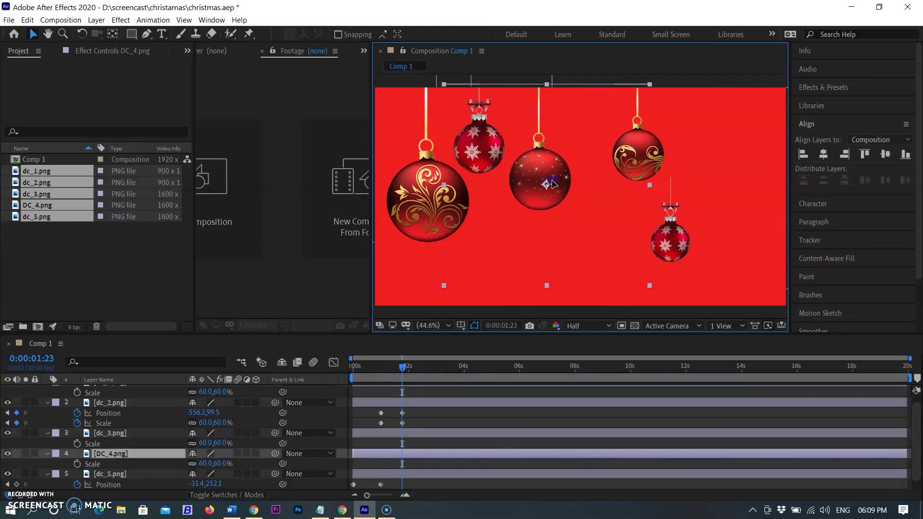
Step: Reveal DC_4's Position property and add its first Position keyframe at 1:23
scroll(912, 435, up, 1)
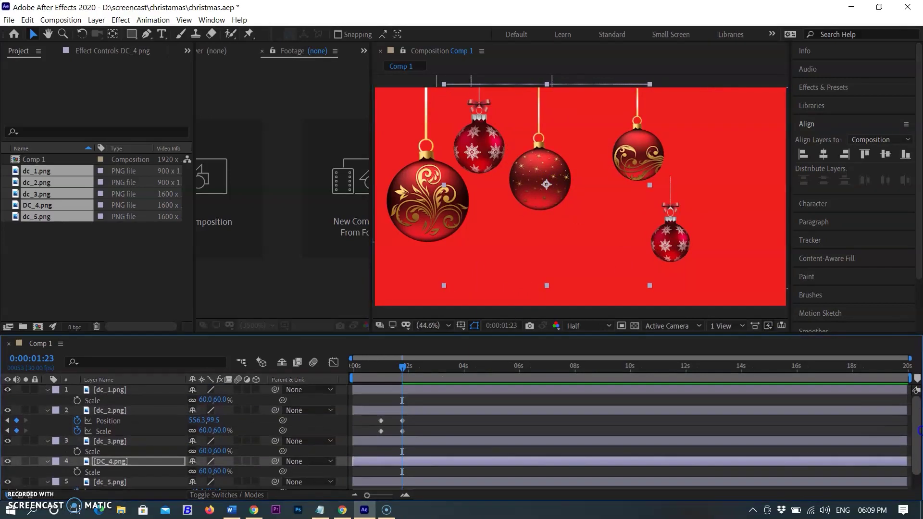
drag(410, 367, 406, 369)
mouse_move(917, 431)
mouse_down()
mouse_move(918, 451)
mouse_move(919, 437)
mouse_up()
click(404, 369)
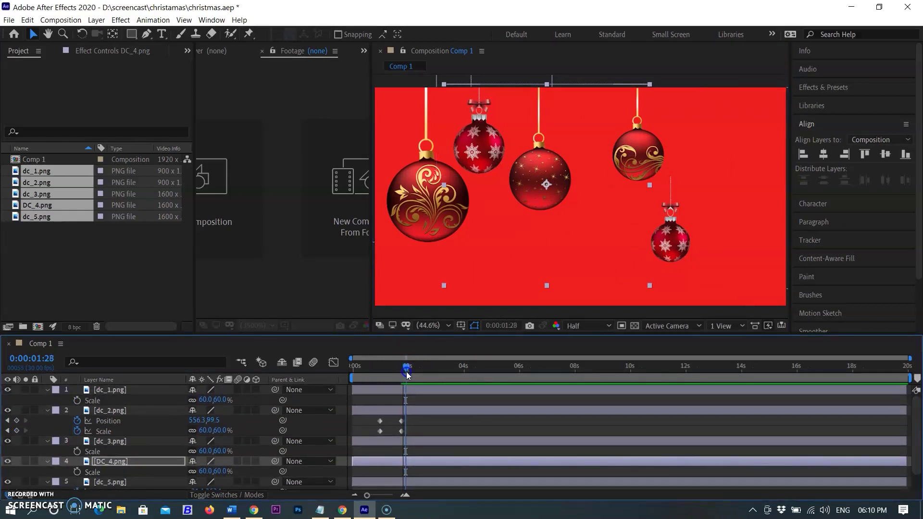
drag(407, 375, 403, 370)
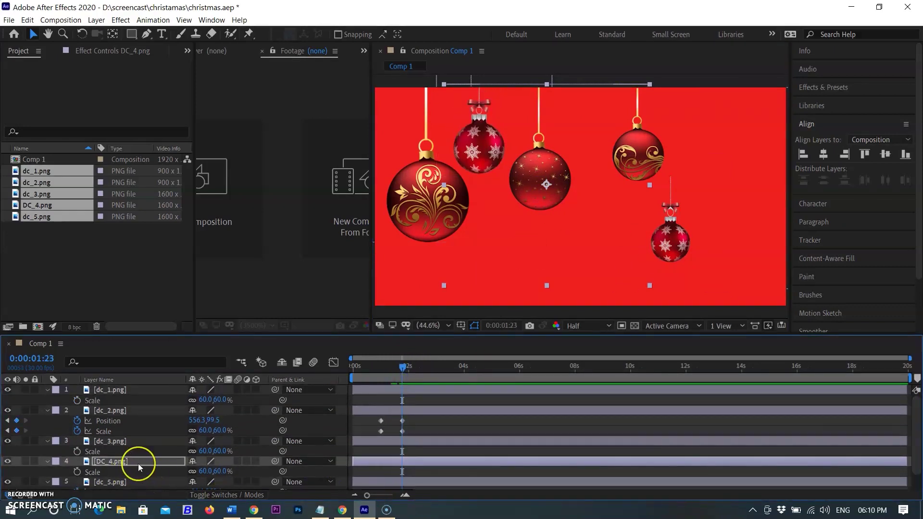
key(shift+p)
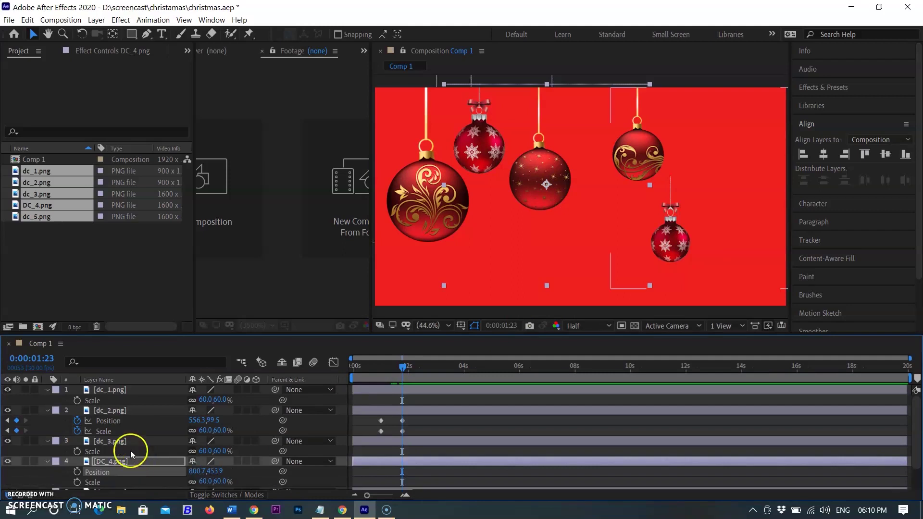
scroll(131, 451, down, 1)
click(77, 444)
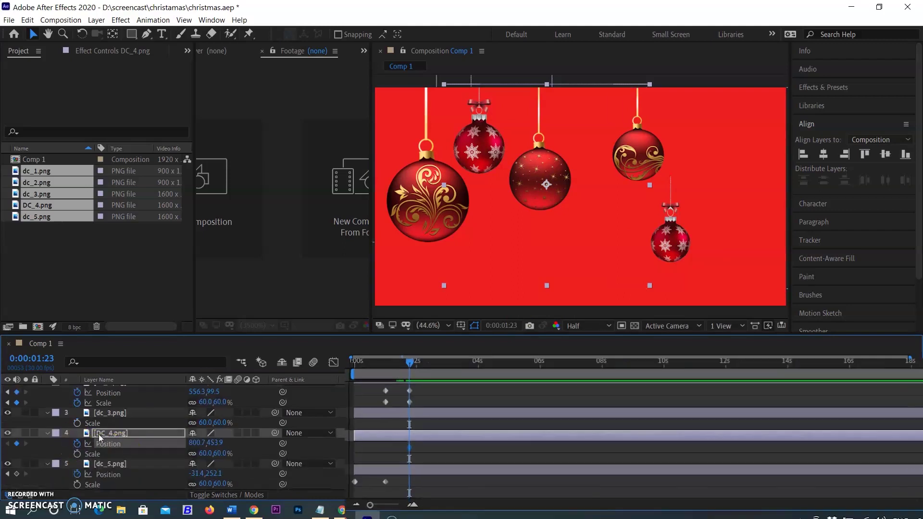
Step: Add a second Position keyframe for DC_4 at 2:16 and set the first keyframe's Y to -136.1
drag(402, 367, 425, 367)
drag(474, 341, 470, 340)
click(16, 444)
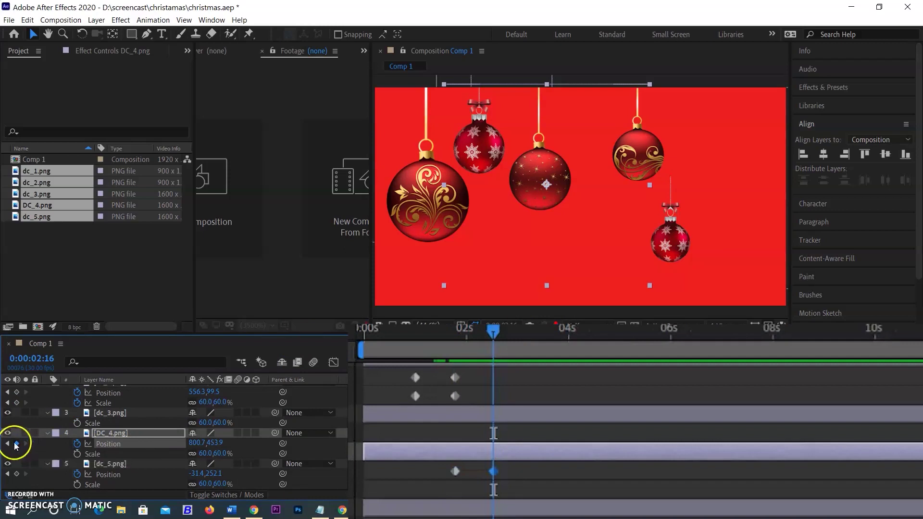
click(7, 444)
drag(221, 442, 38, 436)
Step: Preview the DC_4 ornament's drop from the start and return the playhead to 2:16
drag(456, 334, 364, 333)
key(space)
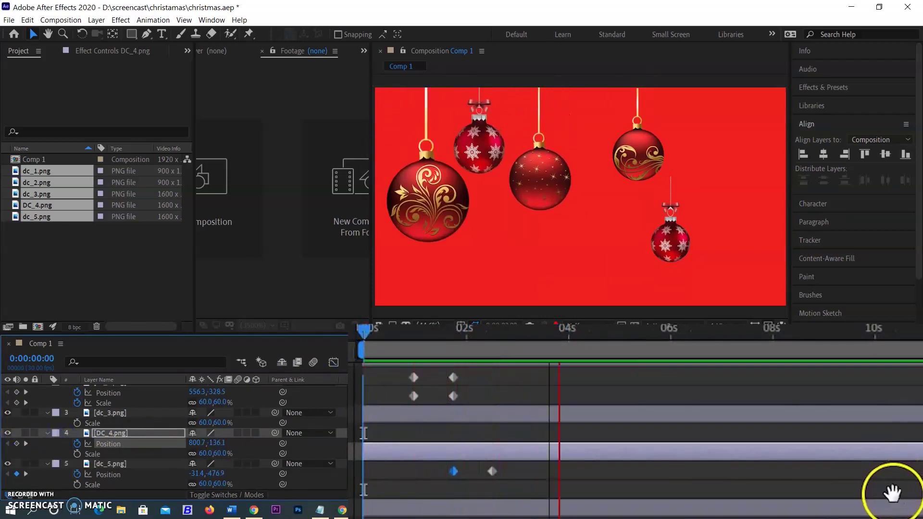
drag(562, 331, 493, 360)
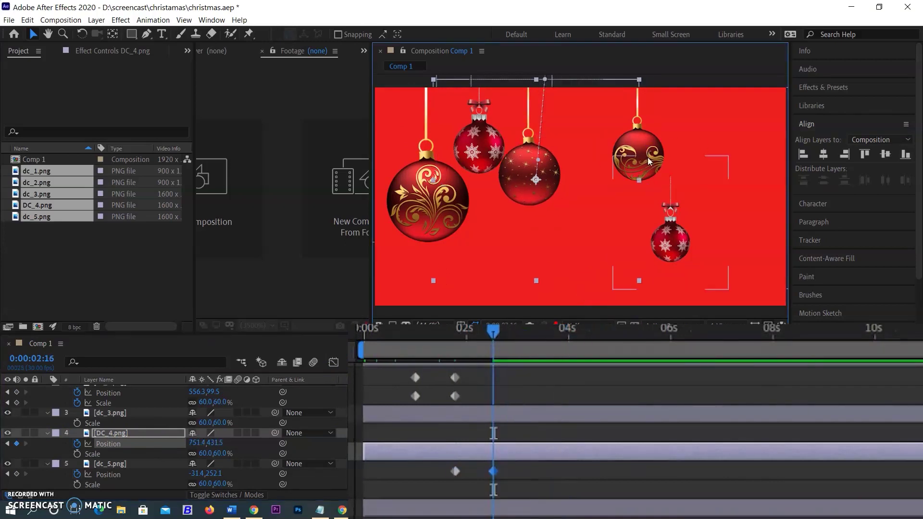
Step: Move dc_3 down to the composition's lower left and place dc_1 at the top edge beside DC_4
drag(665, 212, 571, 303)
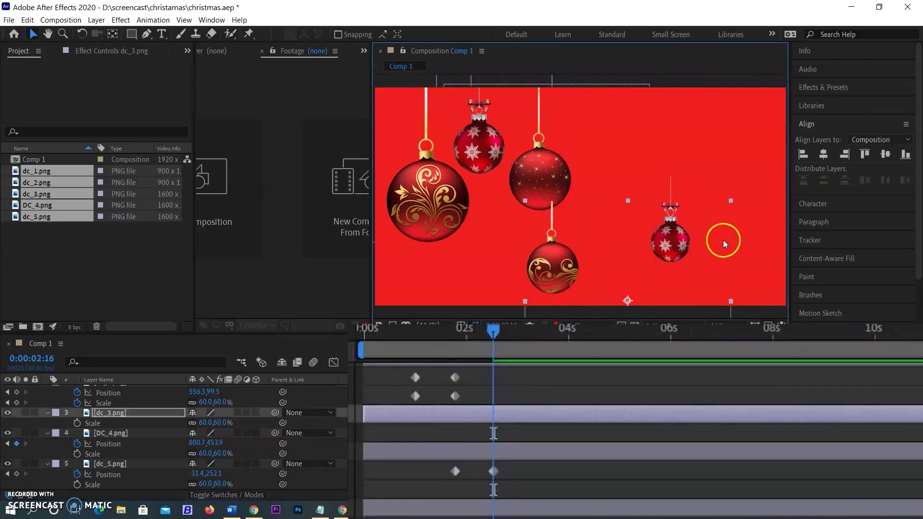
drag(721, 241, 627, 247)
drag(669, 244, 582, 150)
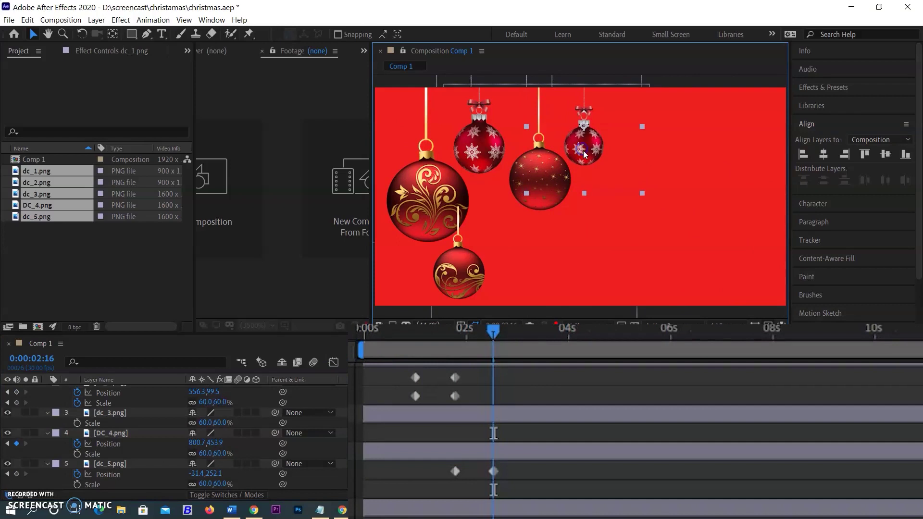
Step: Animate dc_1 dropping in with Position keyframes at about 2:16 and 3.4 seconds, starting at Y -197.7
click(77, 400)
drag(494, 331, 552, 330)
click(16, 401)
drag(549, 391, 541, 390)
drag(550, 331, 496, 334)
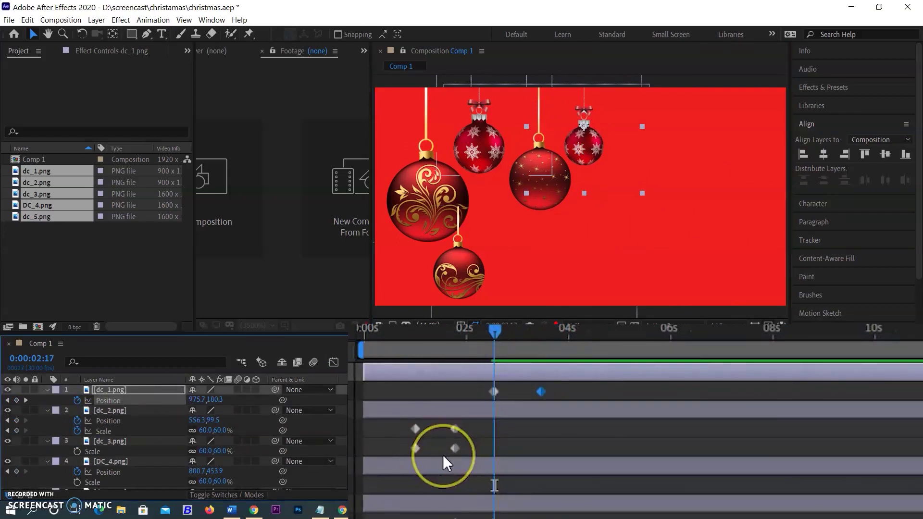
click(7, 401)
drag(221, 399, 39, 399)
Step: Play back the composition from the start to check the dc_1 ornament's drop-in
drag(493, 333, 364, 332)
key(space)
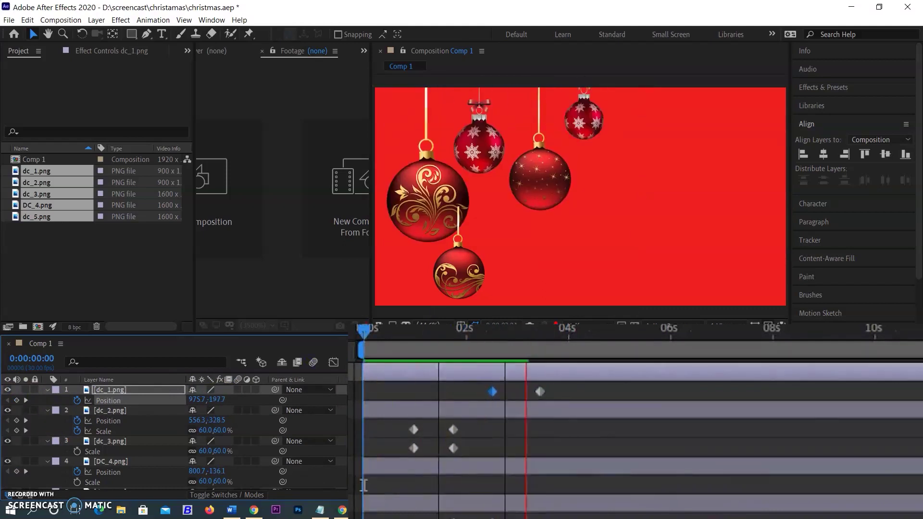
click(587, 330)
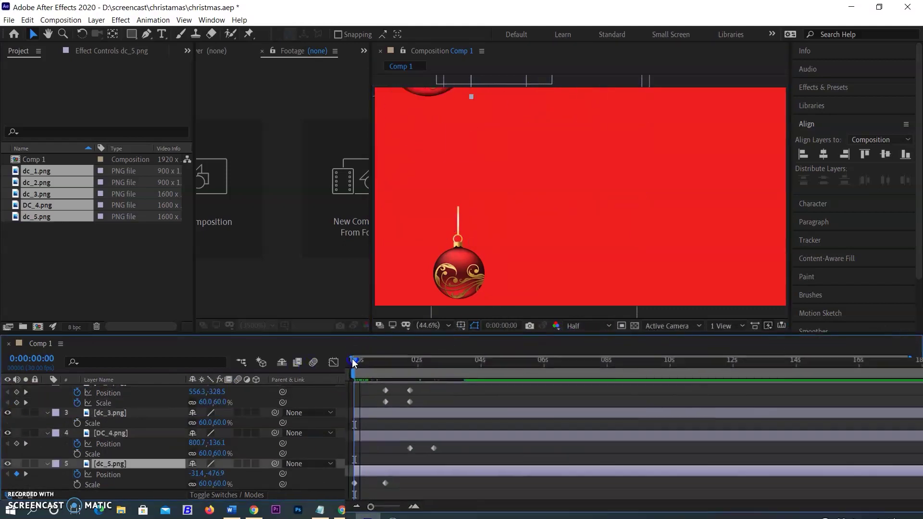
Step: Move the playhead to about 1 second and scale the dc_5 ornament down to 45%
drag(353, 362, 384, 363)
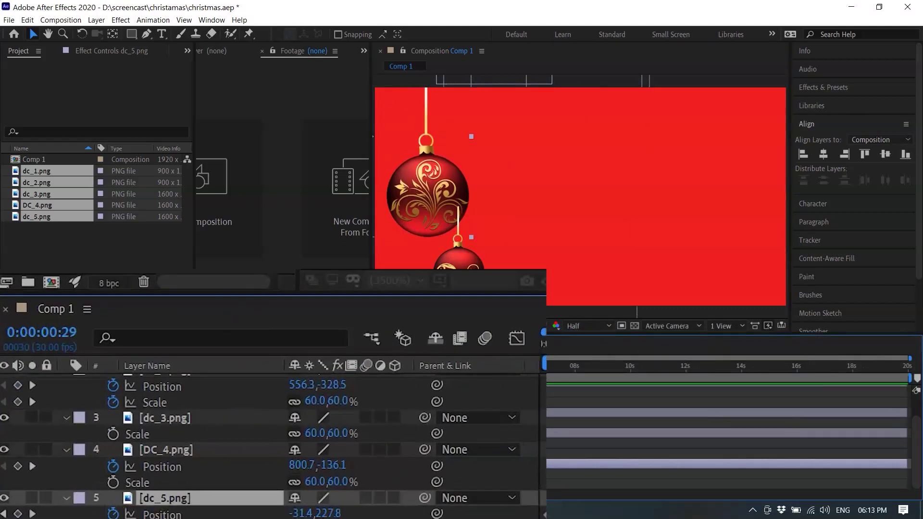
drag(212, 484, 204, 484)
key(Return)
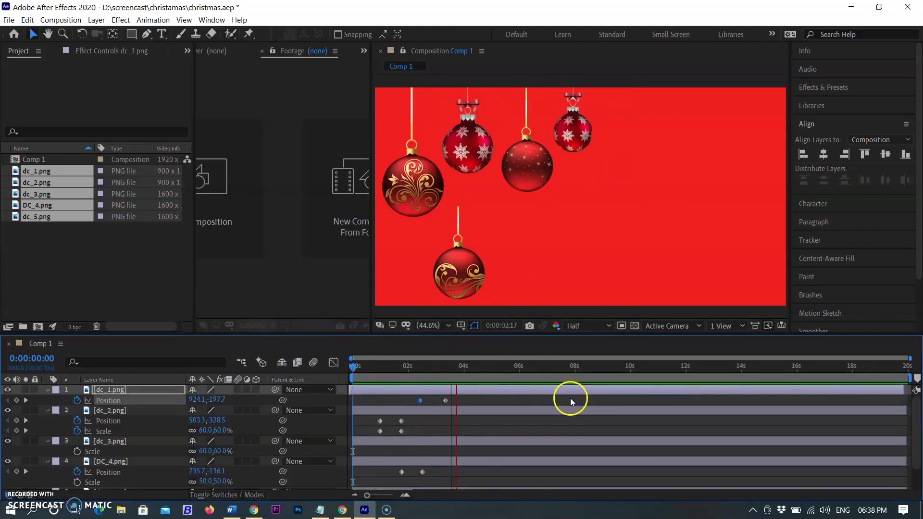
Step: Move dc_3 to the composition's upper-left corner and scrub back to 0:20 to check its overlap with dc_5
drag(460, 284, 371, 147)
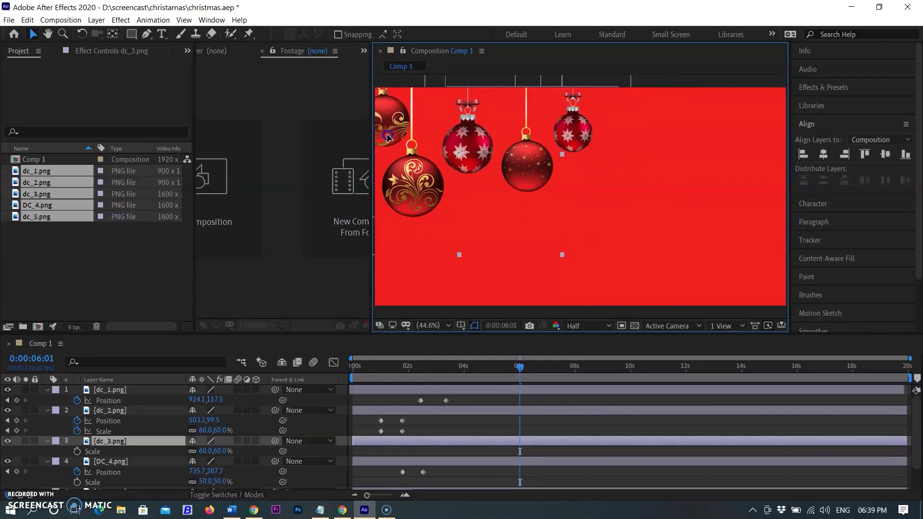
click(436, 369)
drag(438, 369, 394, 370)
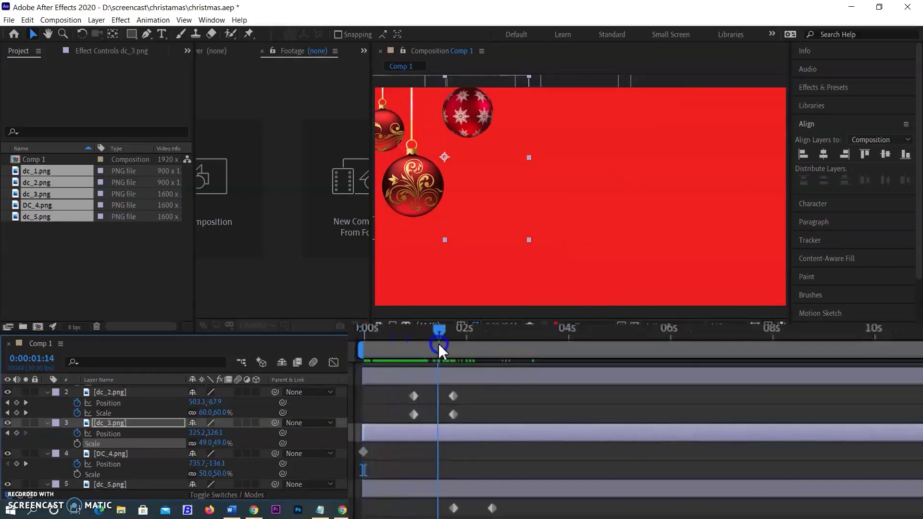
drag(438, 343, 398, 352)
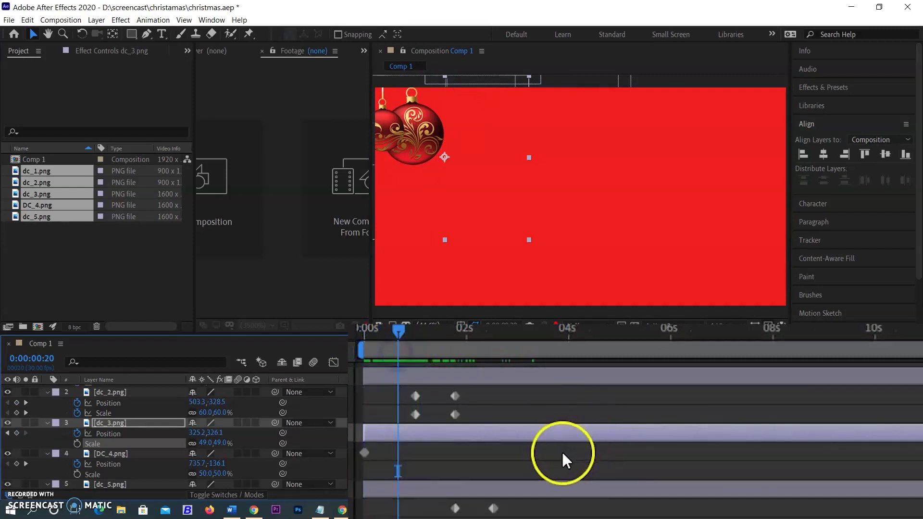
Step: Send the dc_3 layer down the stack beneath DC_4 and dc_5 so it sits behind the dc_5 ornament
click(573, 433)
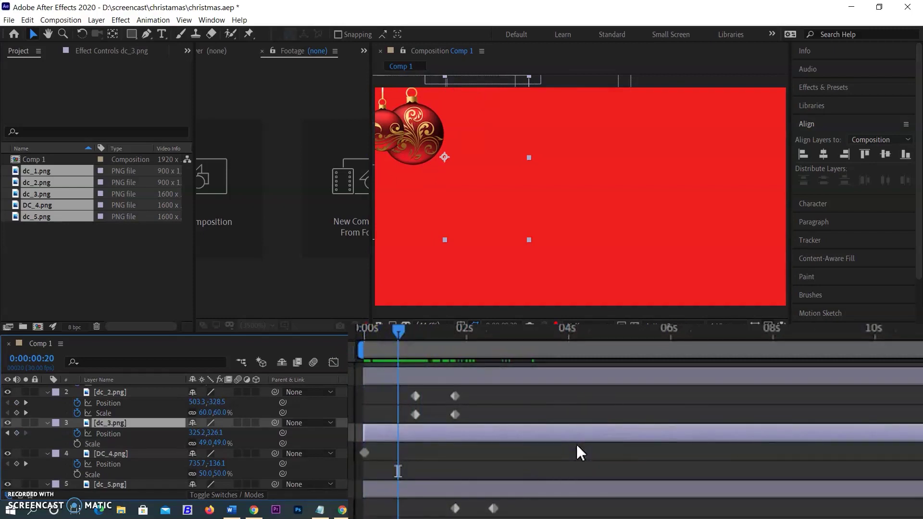
key(ctrl+[)
key(ctrl+[)
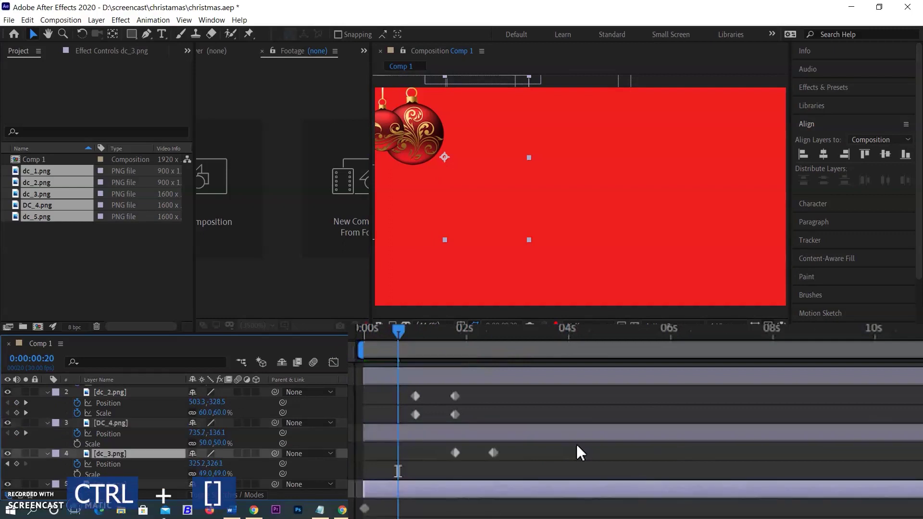
click(327, 358)
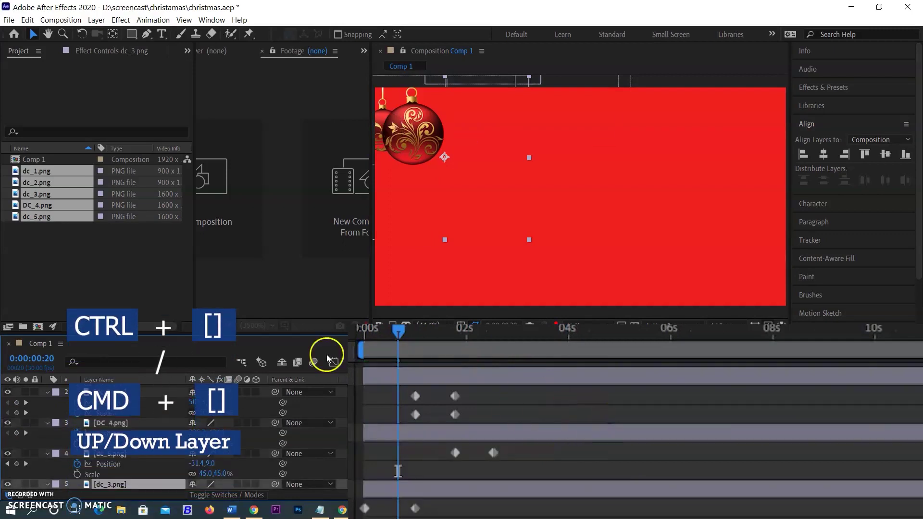
Step: Preview the whole sequence of five ornaments dropping in from the start of the composition
drag(398, 329, 379, 329)
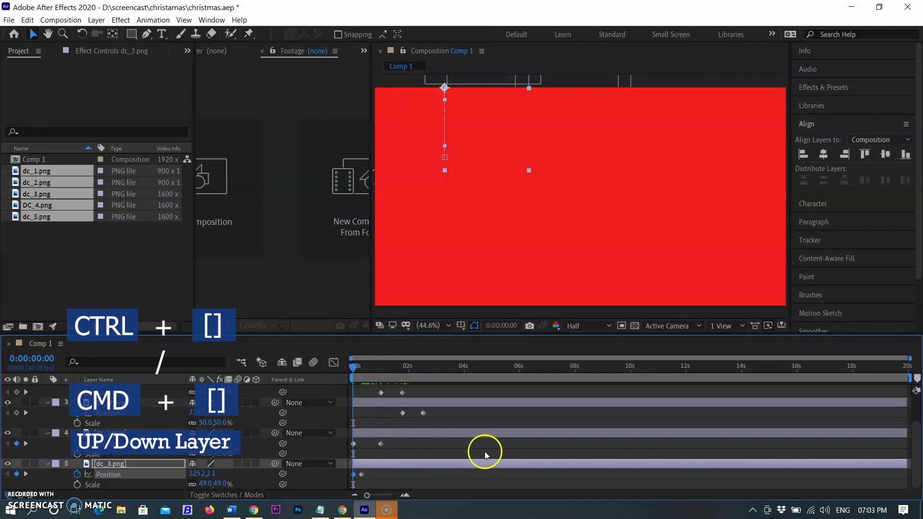
key(space)
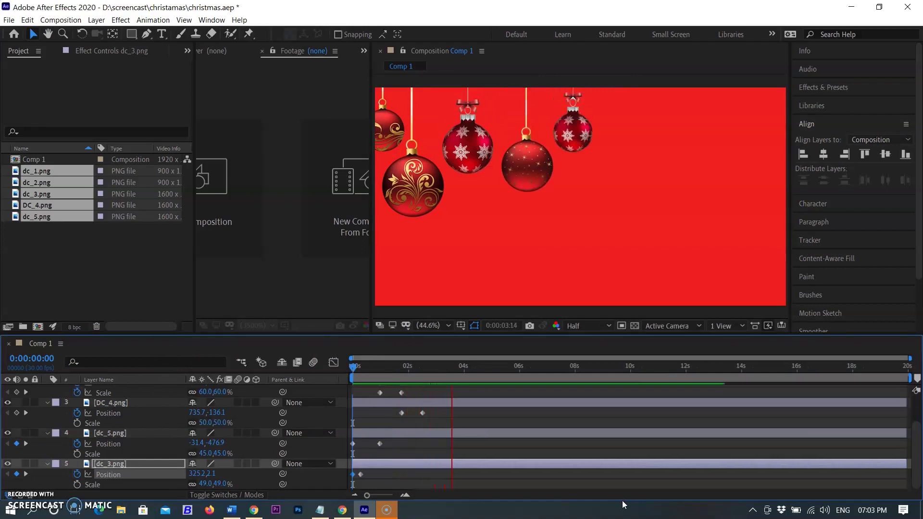
key(space)
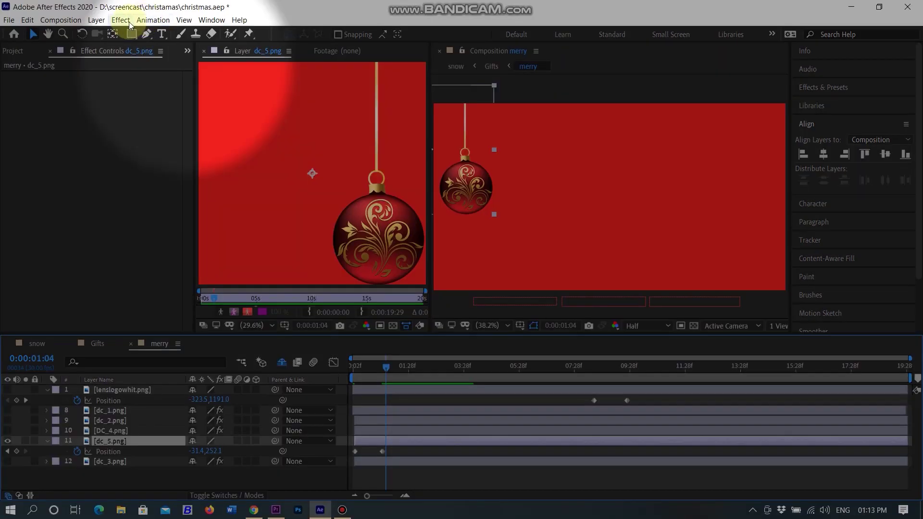
Step: Apply the Levels color correction effect to the dc_5 ornament
click(121, 20)
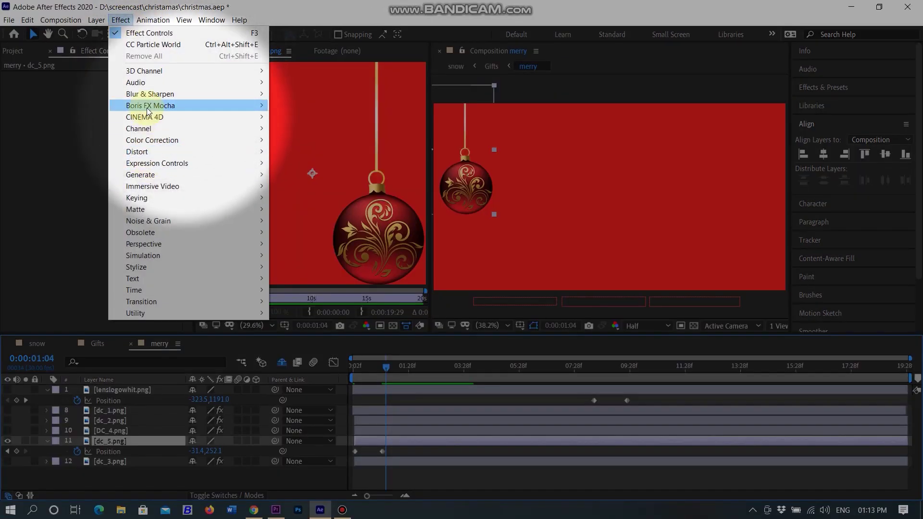
mouse_move(148, 111)
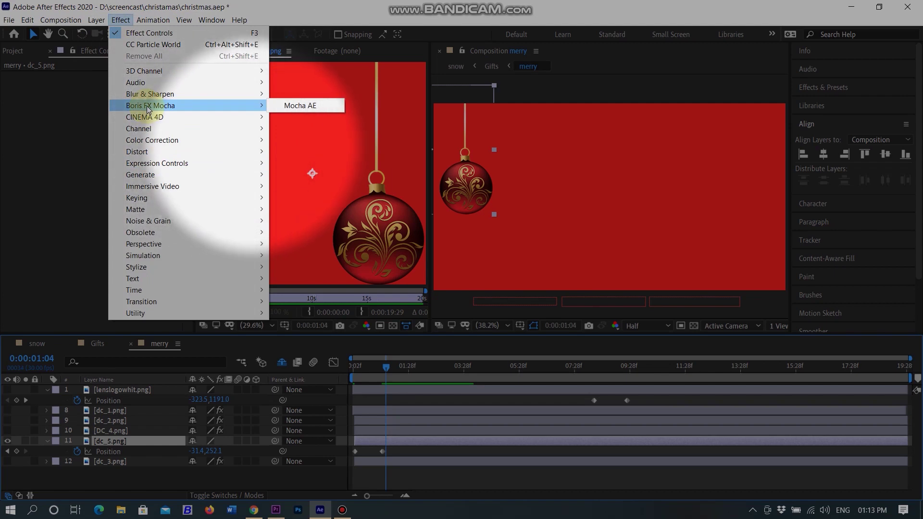
mouse_move(192, 140)
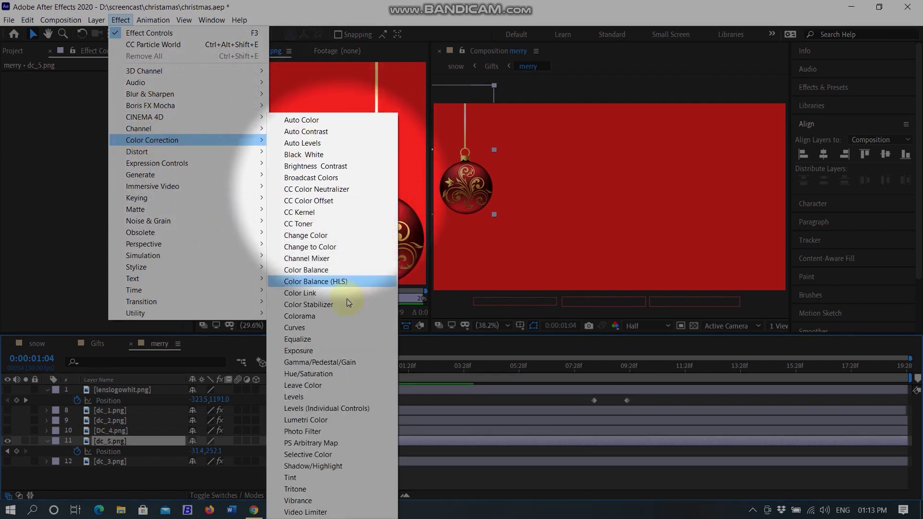
click(340, 396)
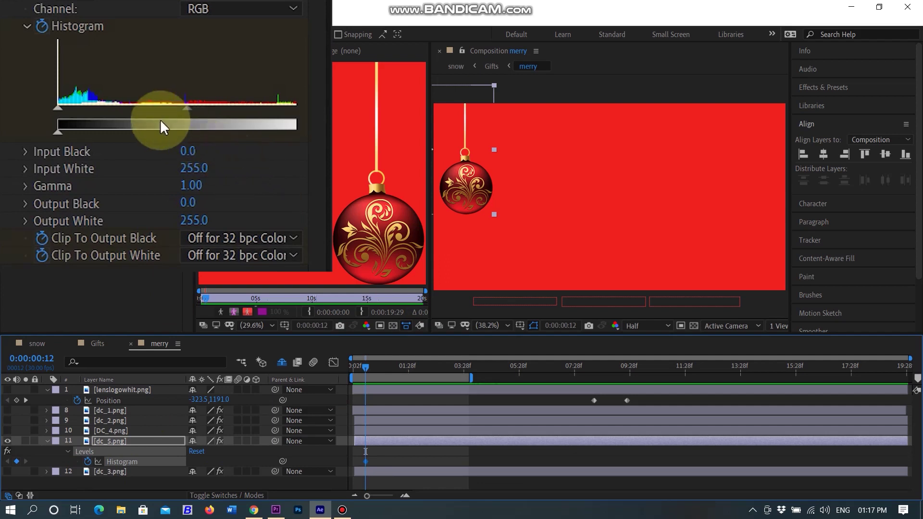
Step: Keyframe dc_5's Levels with Input Black 89 and Gamma 0.20 from 0:00:00:12, and reset the effect at 0:00:04:02
drag(187, 108, 292, 124)
drag(58, 109, 150, 173)
drag(365, 365, 466, 368)
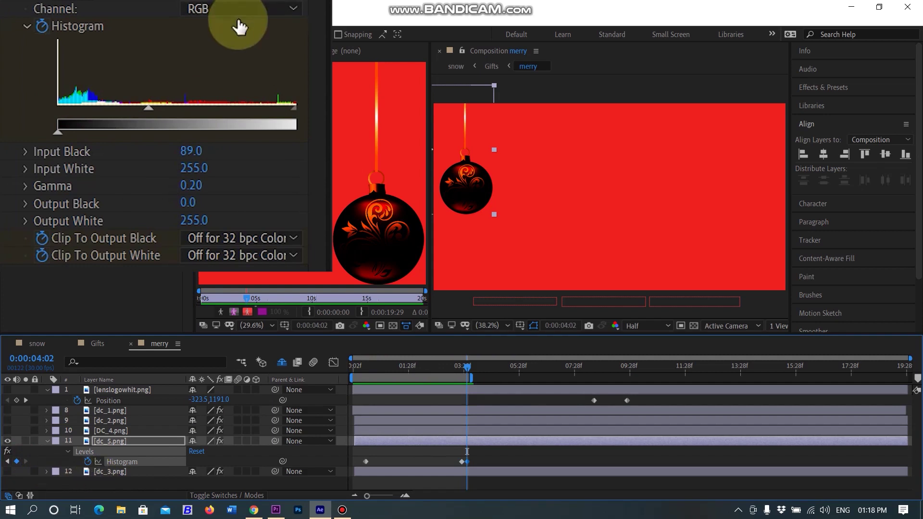
click(196, 4)
key(ctrl+z)
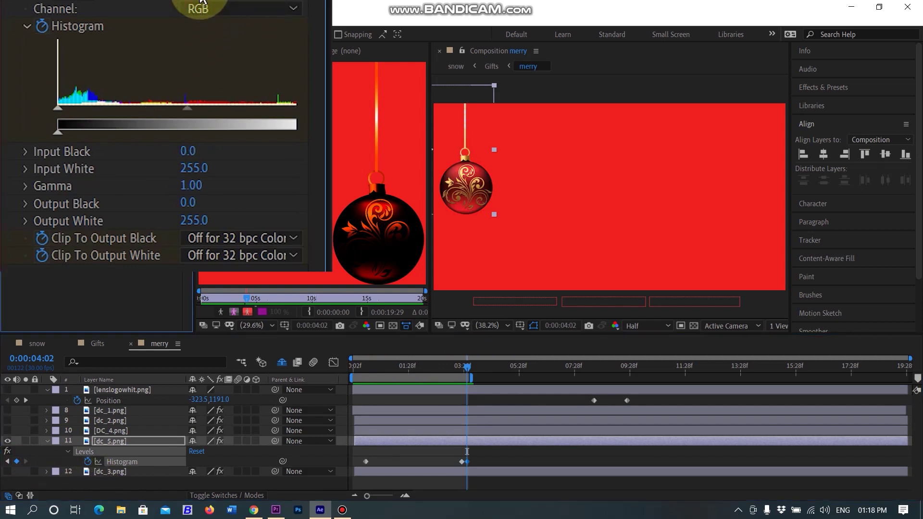
drag(379, 366, 332, 372)
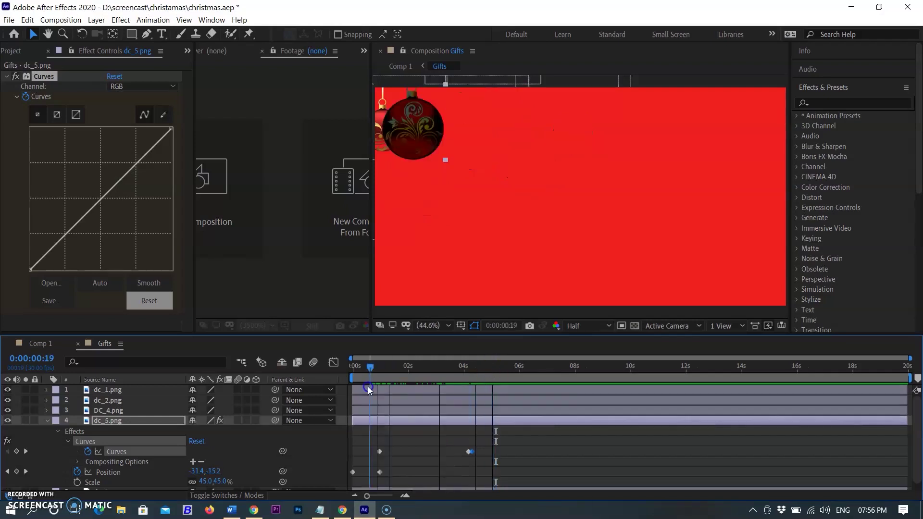
Step: Scrub through dc_5's Curves animation in the Gifts composition and apply the Levels effect to the dc_3 ornament
drag(368, 386, 471, 401)
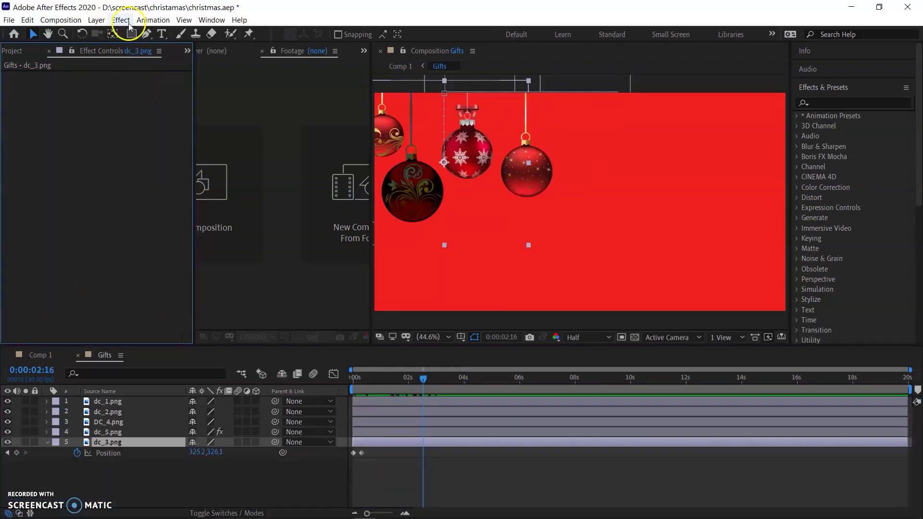
click(126, 21)
mouse_move(154, 140)
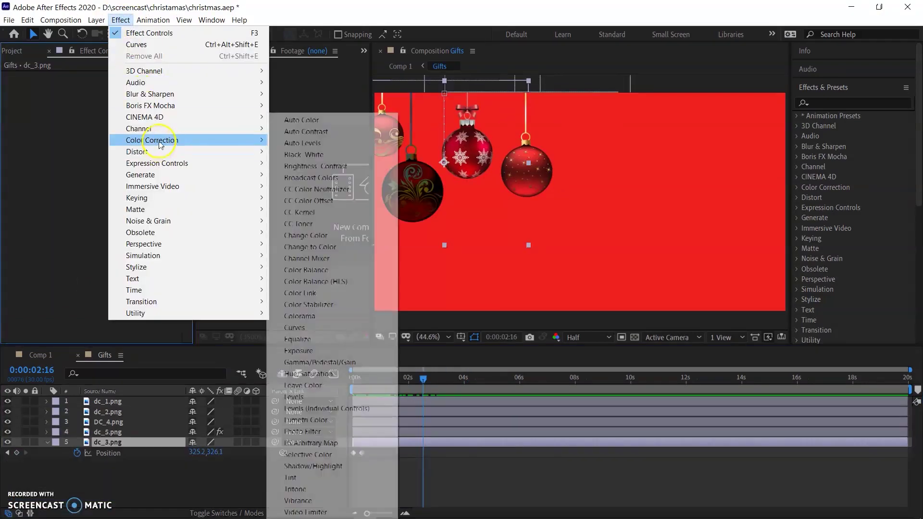
click(309, 396)
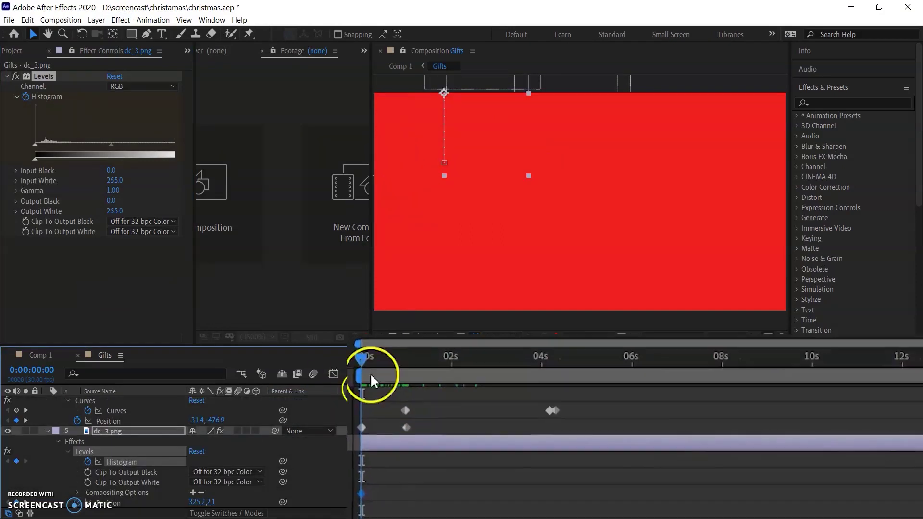
Step: Darken dc_3 at 0:00:00:12 with Input Black 37 and Gamma 0.18, and reset its Levels at 0:00:04:09
drag(370, 373, 436, 370)
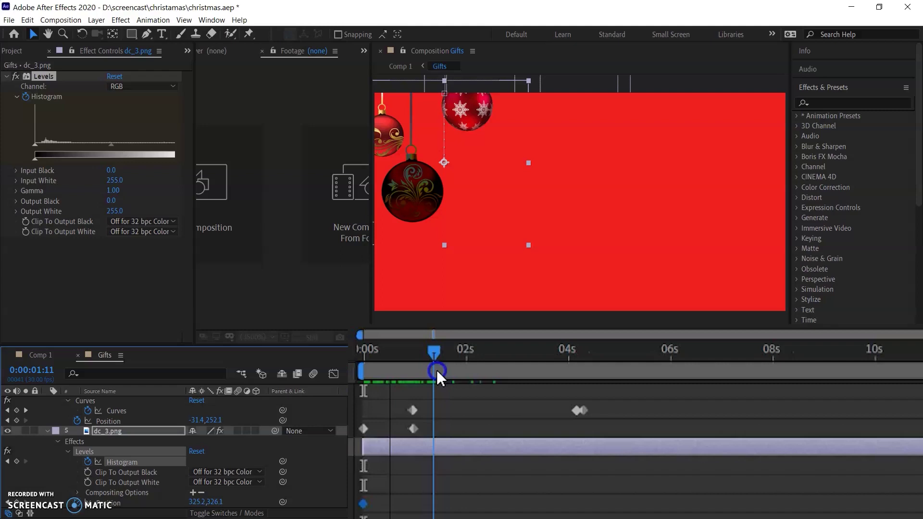
drag(432, 356, 383, 380)
drag(112, 144, 139, 153)
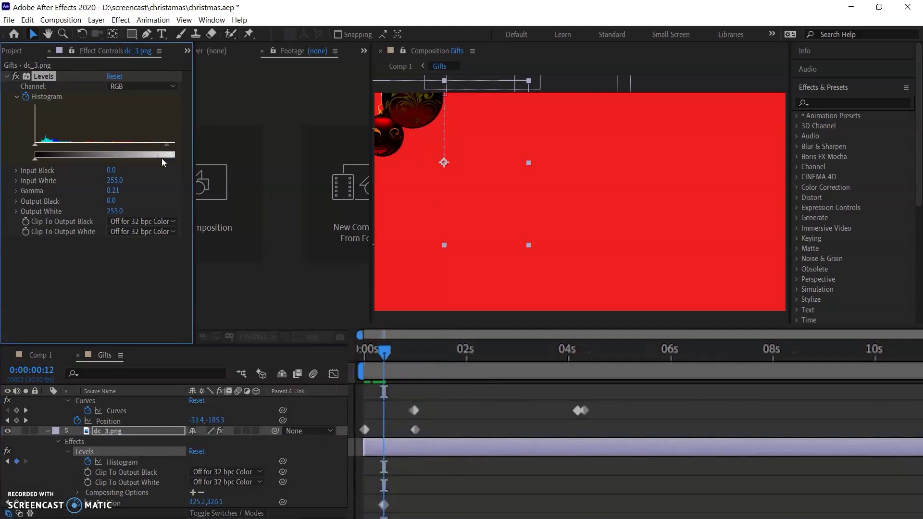
drag(388, 353, 579, 358)
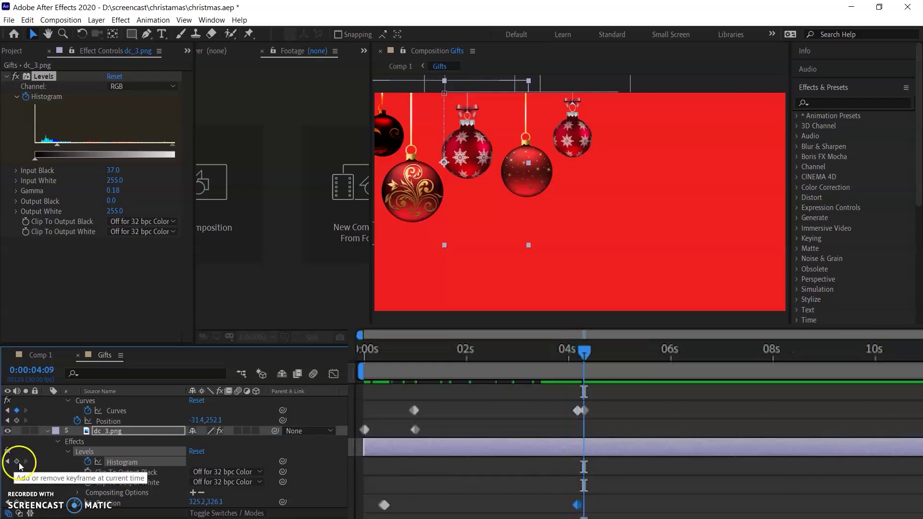
click(114, 76)
Step: Preview dc_3's Levels animation from the start of the composition and check its first histogram keyframe
key(Home)
key(space)
key(space)
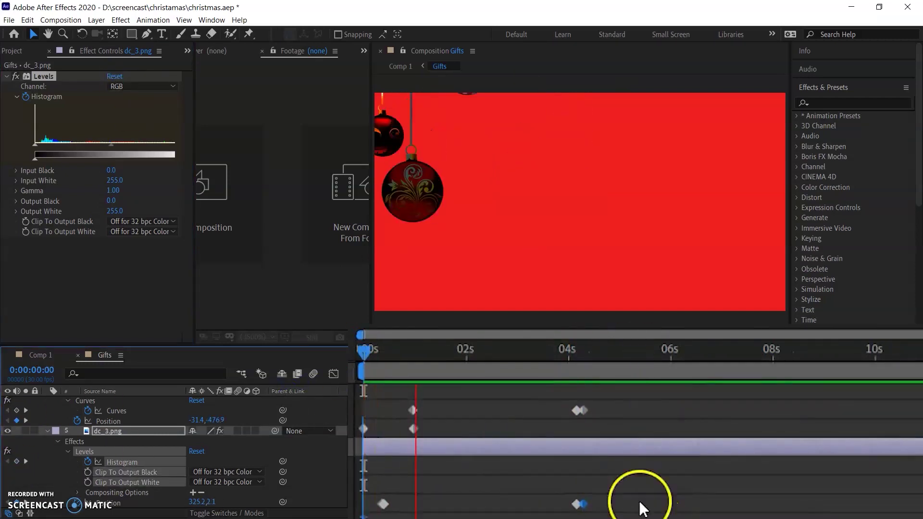
key(space)
click(383, 505)
click(26, 462)
key(Home)
key(space)
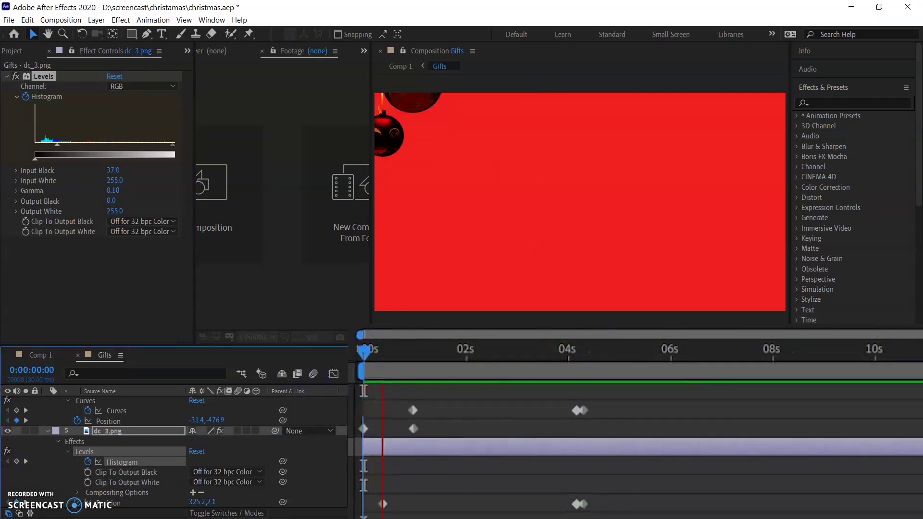
key(space)
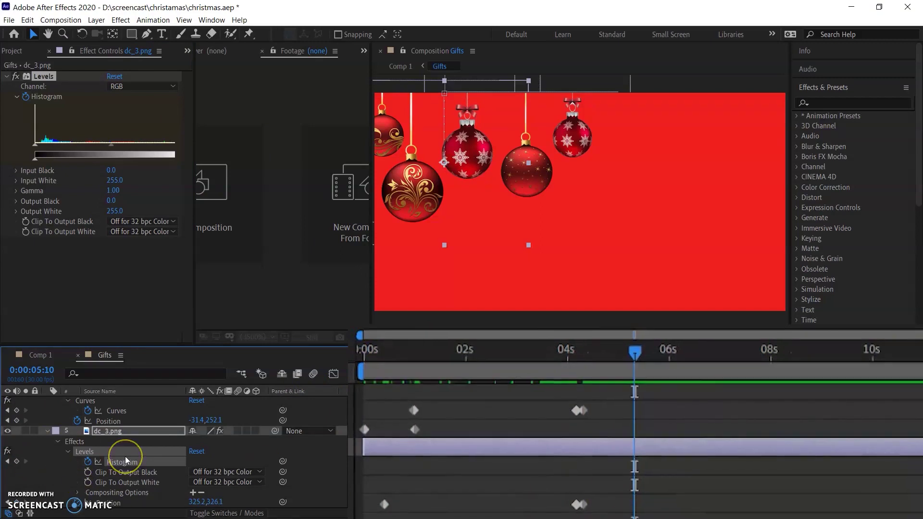
Step: Copy the Levels effect from dc_3 and collapse the keyframed properties of all the ornament layers
click(71, 441)
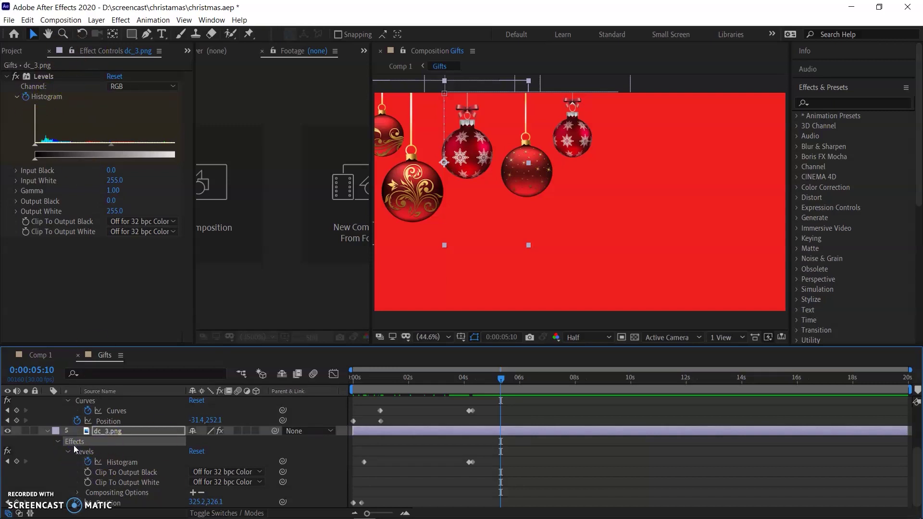
click(155, 451)
scroll(156, 448, up, 5)
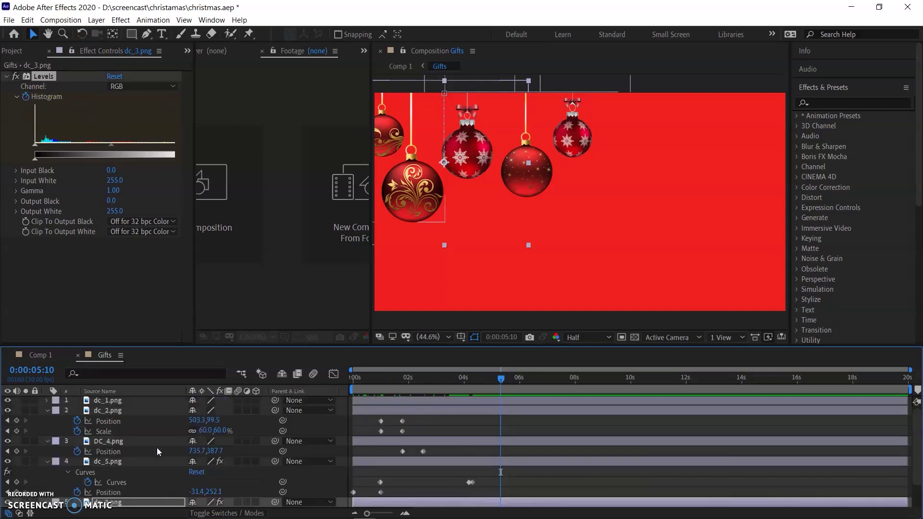
click(153, 413)
key(u)
click(150, 423)
key(u)
click(153, 432)
key(u)
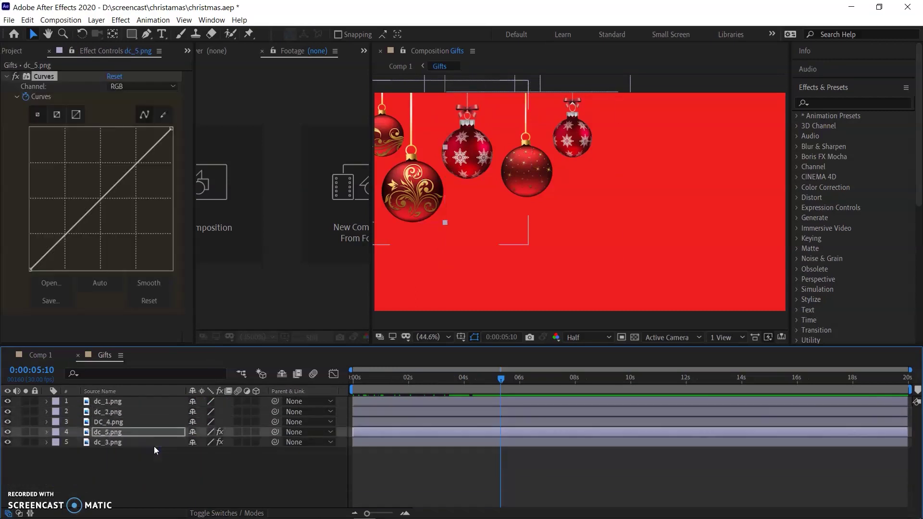
Step: Paste the copied Levels effect onto dc_1 at 0:00:04:27 and preview the animation from the start
click(147, 405)
drag(497, 379, 488, 379)
click(408, 404)
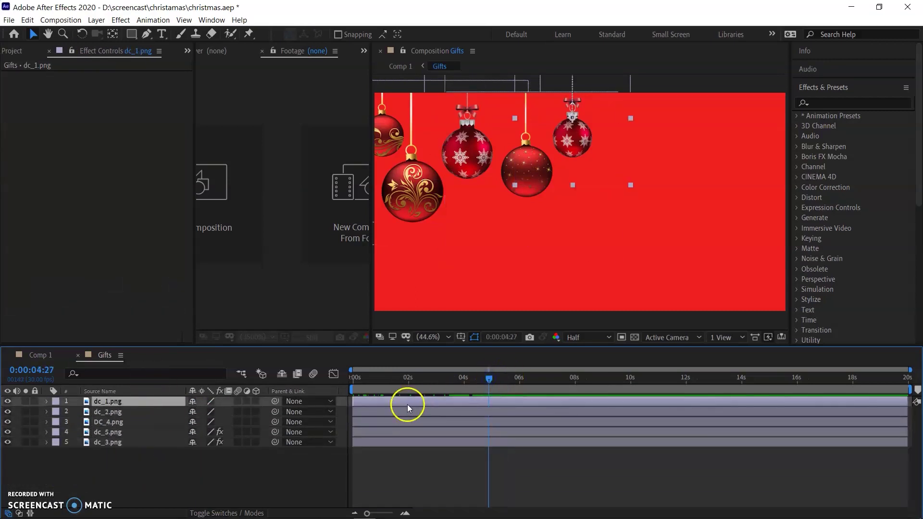
key(ctrl+v)
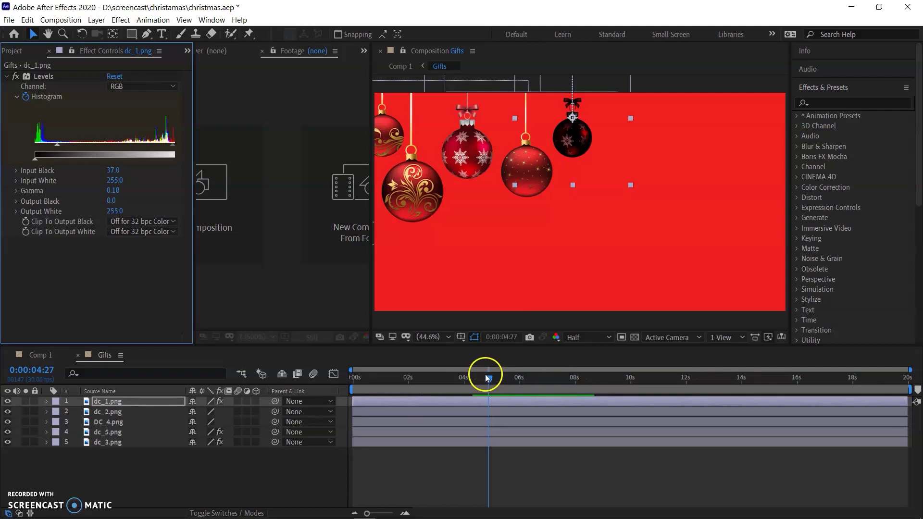
key(Home)
key(space)
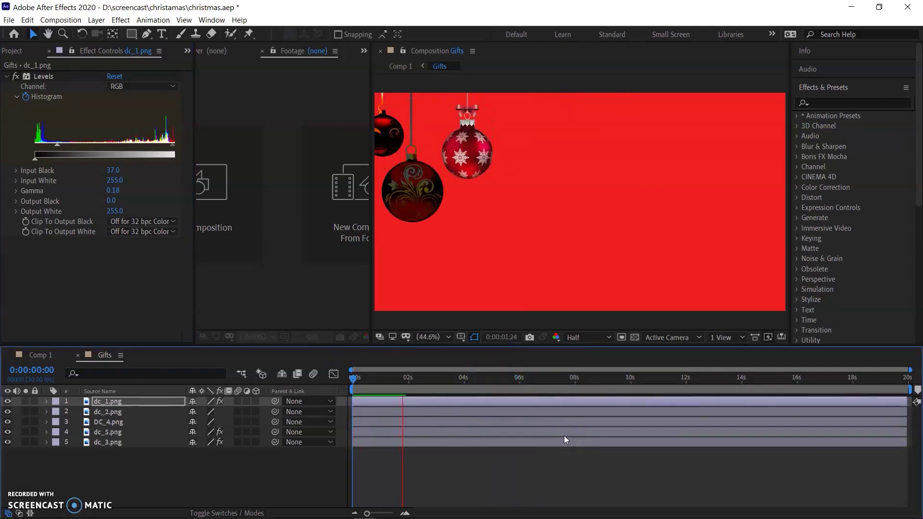
click(575, 420)
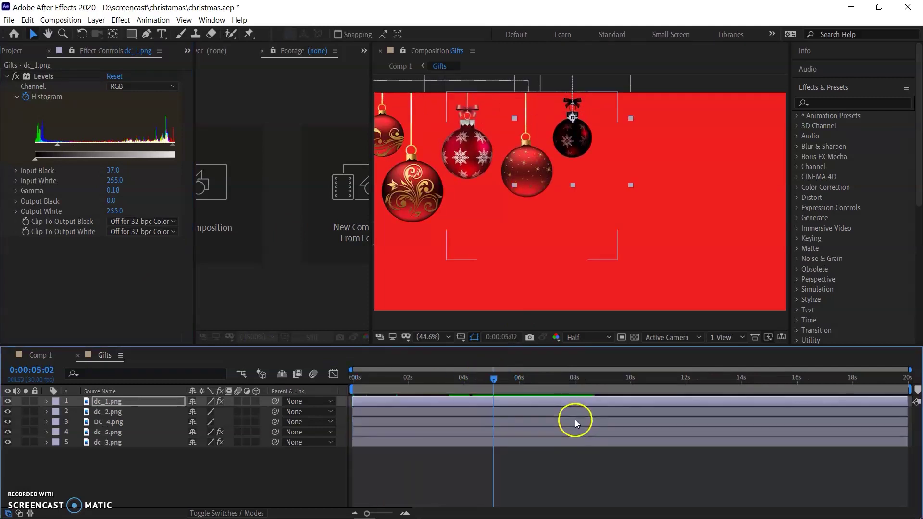
Step: Move dc_1's histogram keyframes earlier so they start at about 2.5 seconds and end at about 4 seconds, and preview them
key(u)
click(546, 402)
drag(497, 379, 564, 405)
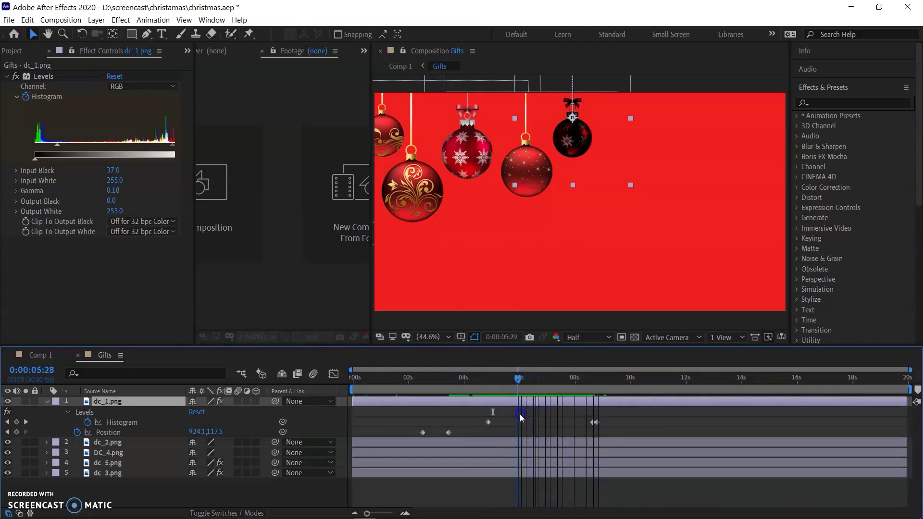
mouse_move(491, 419)
mouse_down()
mouse_move(462, 420)
mouse_move(485, 422)
mouse_up()
drag(611, 435, 492, 431)
drag(810, 432, 572, 428)
drag(564, 354, 481, 370)
key(space)
key(space)
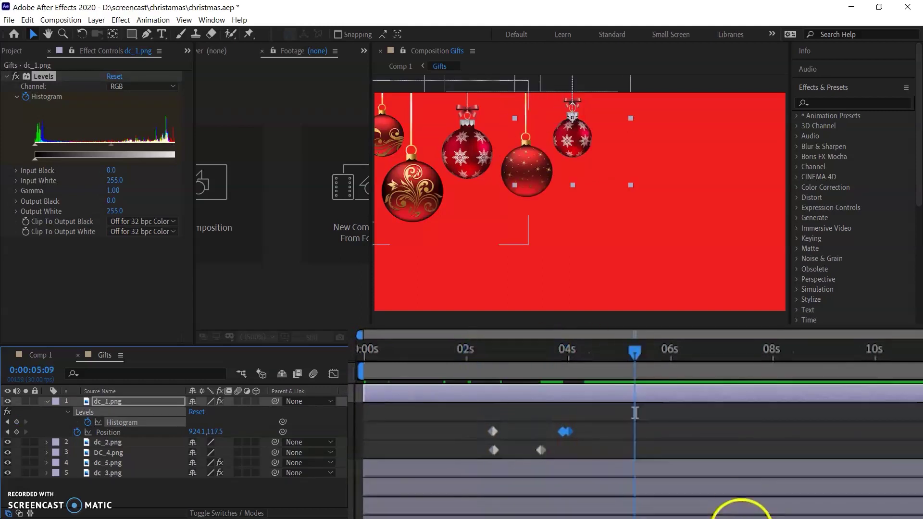
Step: Paste the Levels effect onto dc_2 at 0:00:05:09 and reveal its keyframes
key(u)
click(145, 413)
key(ctrl+v)
key(u)
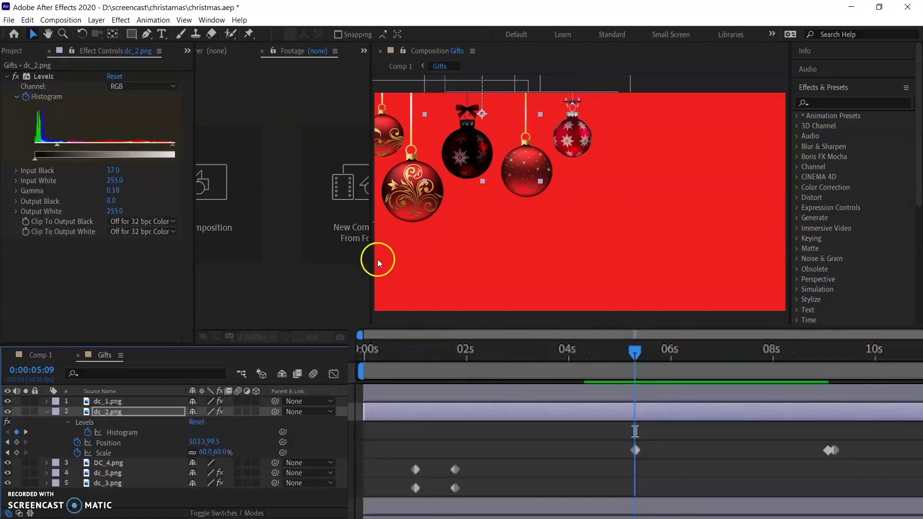
Step: Move dc_2's histogram keyframes so they begin near the composition start and end at about 4 seconds, and preview the result
drag(634, 357, 569, 358)
drag(849, 425, 619, 437)
drag(632, 434, 371, 435)
key(Home)
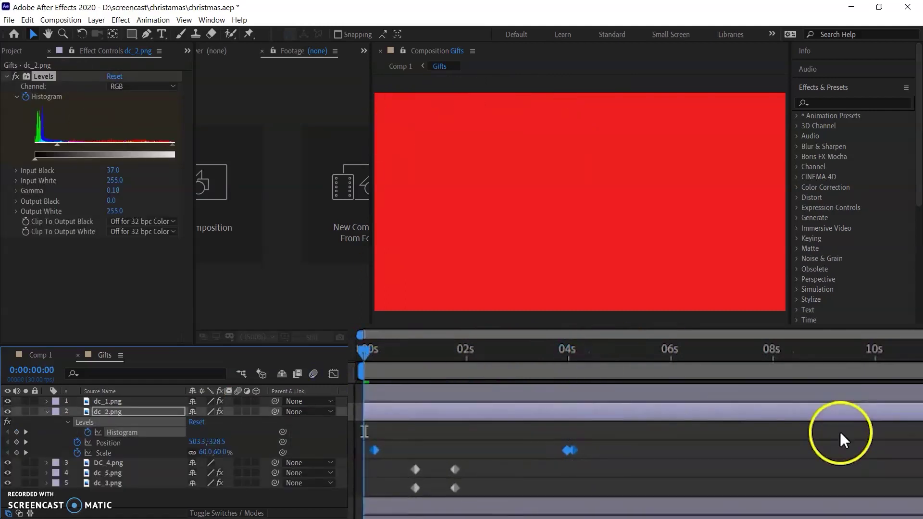
key(space)
key(space)
Step: Paste the Levels effect onto DC_4 at 0:00:03:13 and reveal its keyframes
click(518, 411)
key(u)
click(518, 430)
drag(687, 354, 539, 353)
key(ctrl+v)
key(u)
Step: Move DC_4's histogram keyframes so they begin near the composition start and end at about 4 seconds, and preview the drop
drag(764, 476, 505, 447)
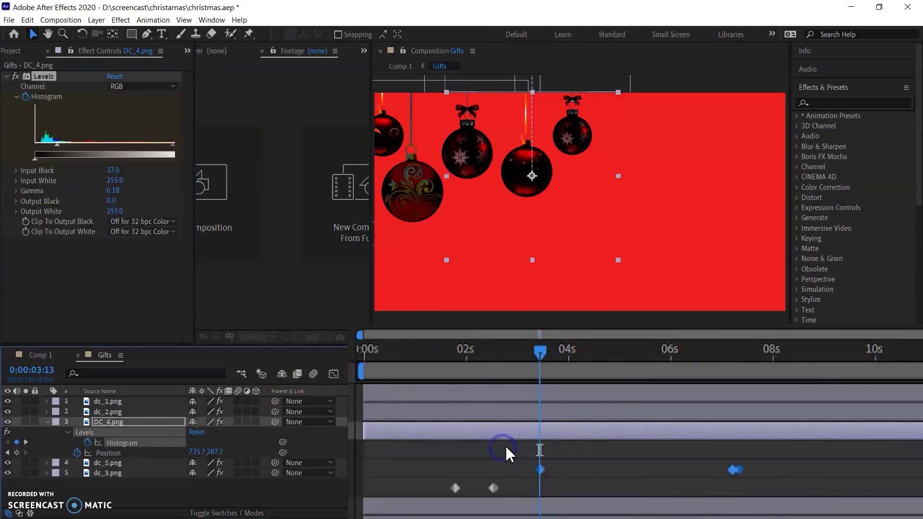
drag(540, 354, 560, 376)
drag(538, 469, 358, 440)
key(Home)
key(space)
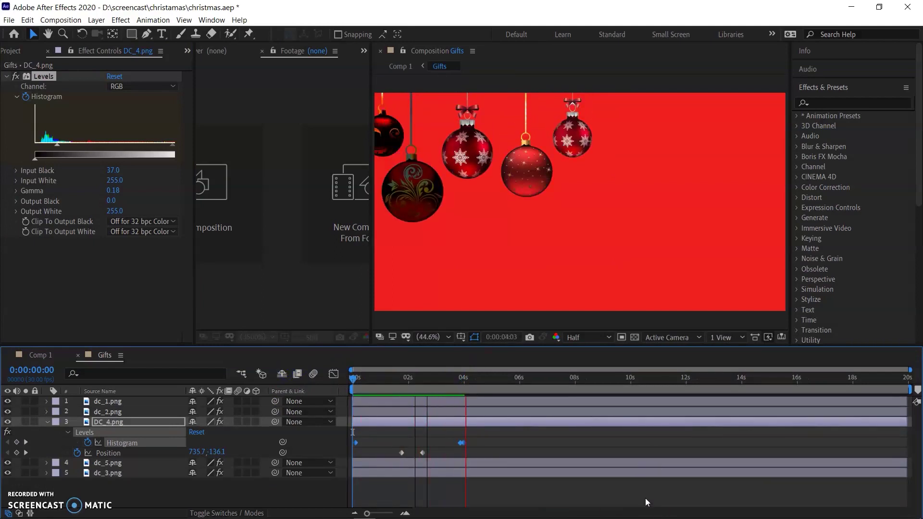
Step: Reveal the keyframes on all ornament layers and set the playhead to 0:00:03:29, near dc_1's closing histogram keyframes
click(596, 478)
key(ctrl+a)
key(u)
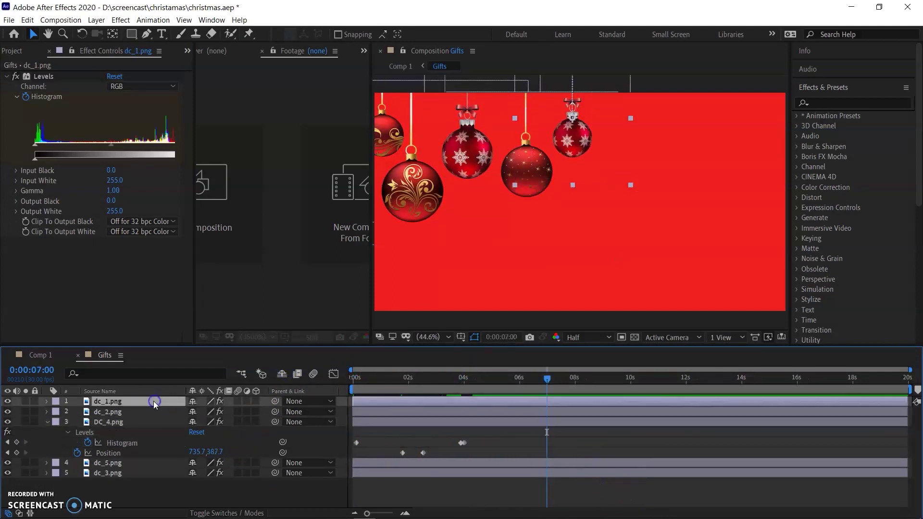
click(460, 423)
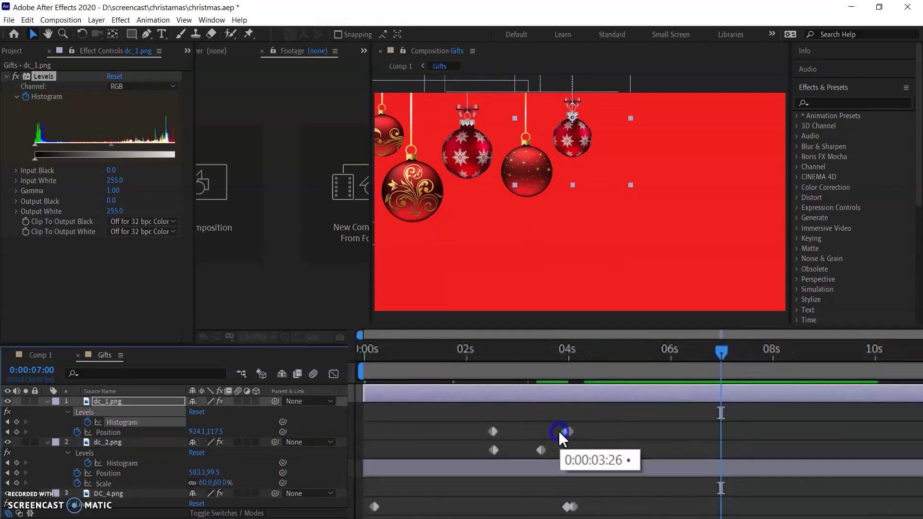
click(458, 378)
click(567, 356)
Step: Align the closing Curves keyframes of dc_5 and the closing histogram keyframes of dc_3 with the playhead at 0:00:03:29
scroll(576, 457, down, 3)
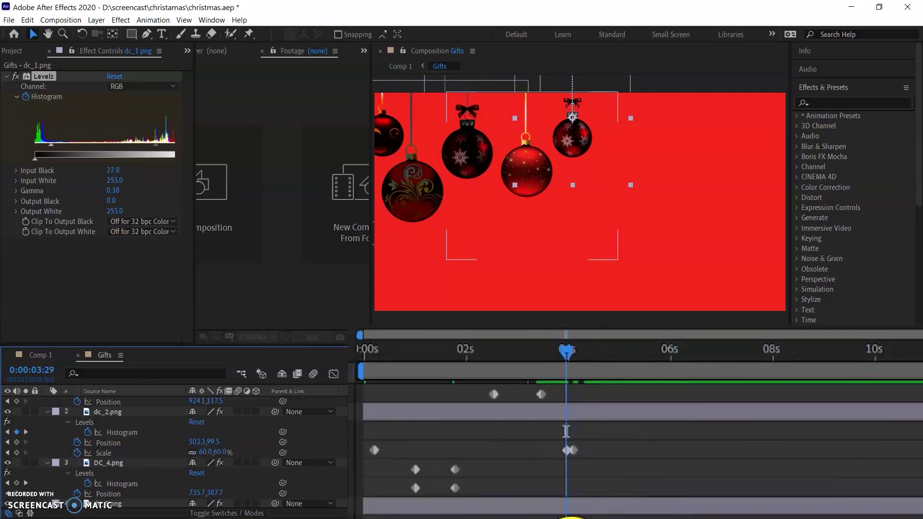
drag(564, 517, 572, 518)
scroll(570, 505, down, 7)
click(568, 484)
Step: Preview all five ornaments lighting up from the start of the composition and save the project
key(space)
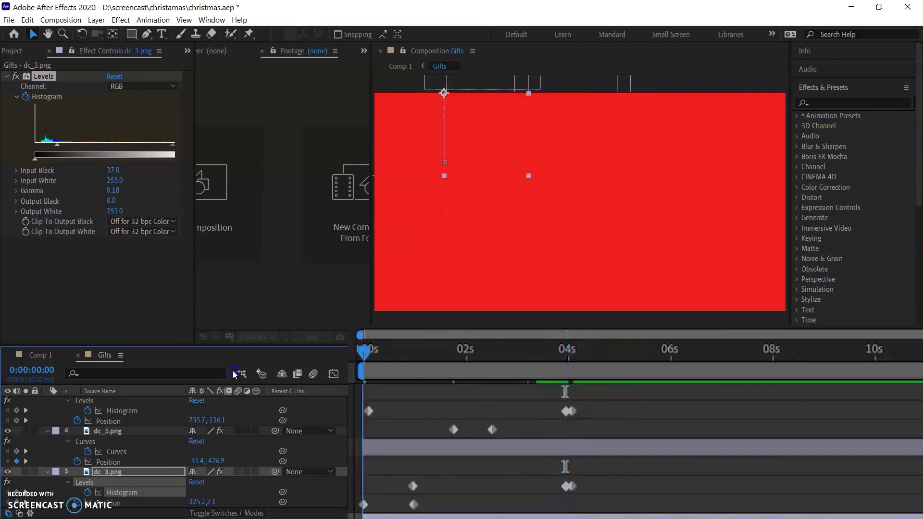
drag(630, 351, 363, 354)
key(space)
key(space)
key(ctrl+s)
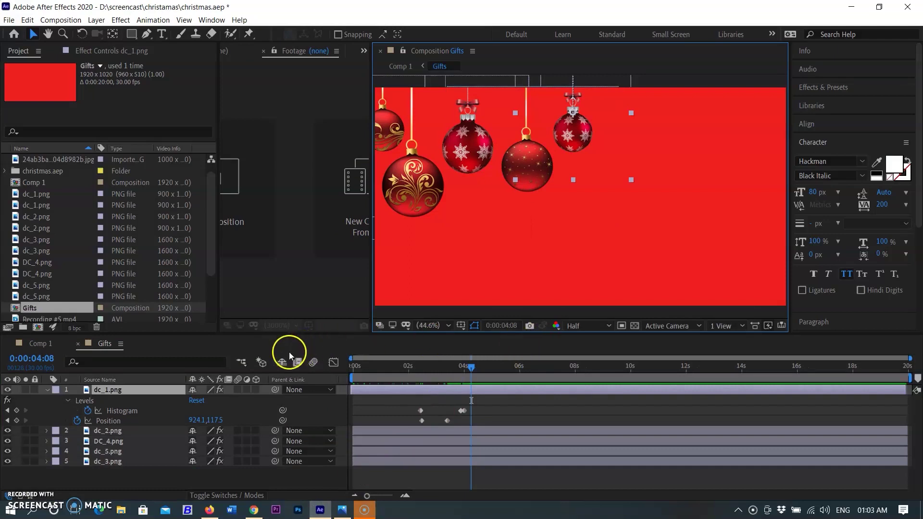
Step: Add a text layer reading "Merry Christmas" to the Gifts composition
right_click(284, 475)
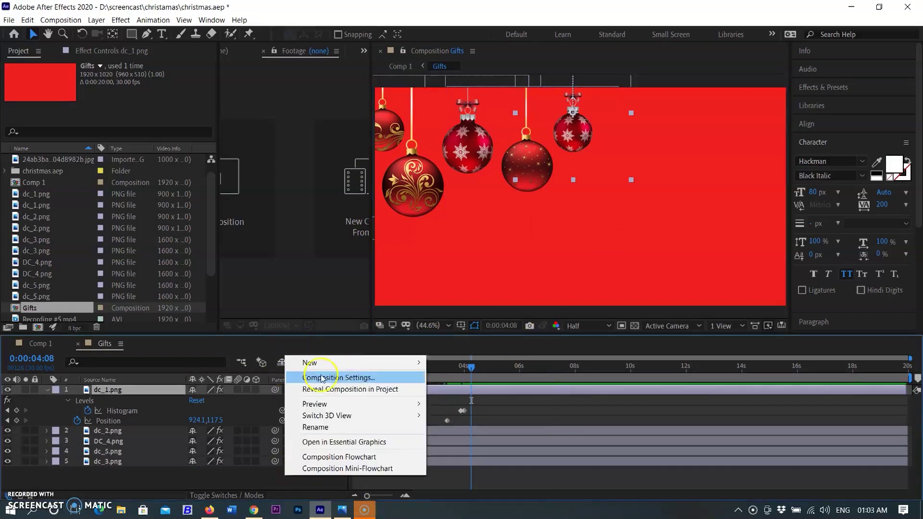
mouse_move(327, 362)
click(444, 376)
text(Merry Christmas)
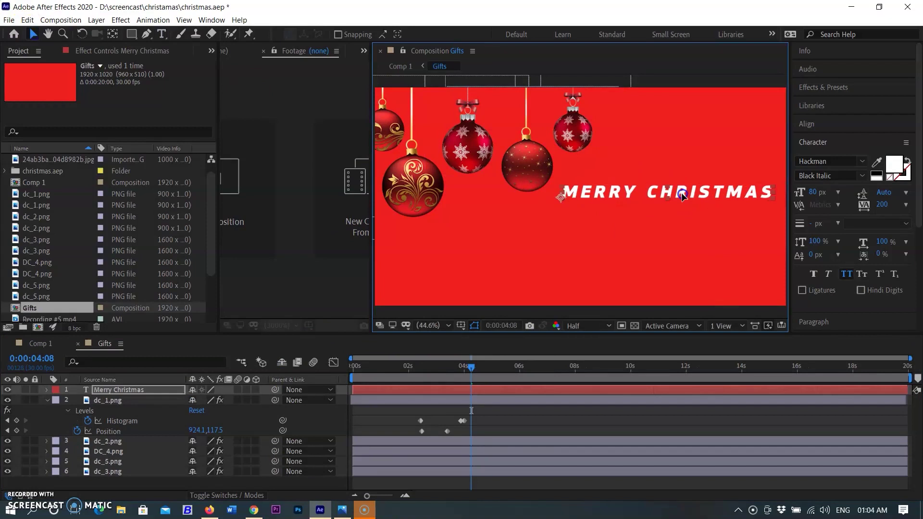
key(Escape)
Step: Set the Merry Christmas text to Harrington Regular at 85 px and shift it closer to the ornaments
click(862, 162)
click(840, 222)
click(862, 162)
scroll(823, 288, down, 5)
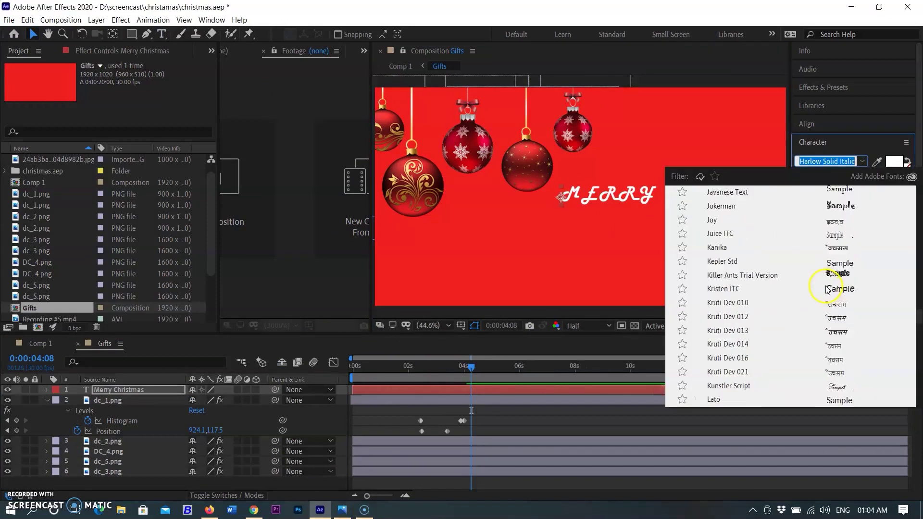
click(769, 231)
click(861, 176)
click(817, 190)
drag(726, 195, 716, 194)
click(812, 192)
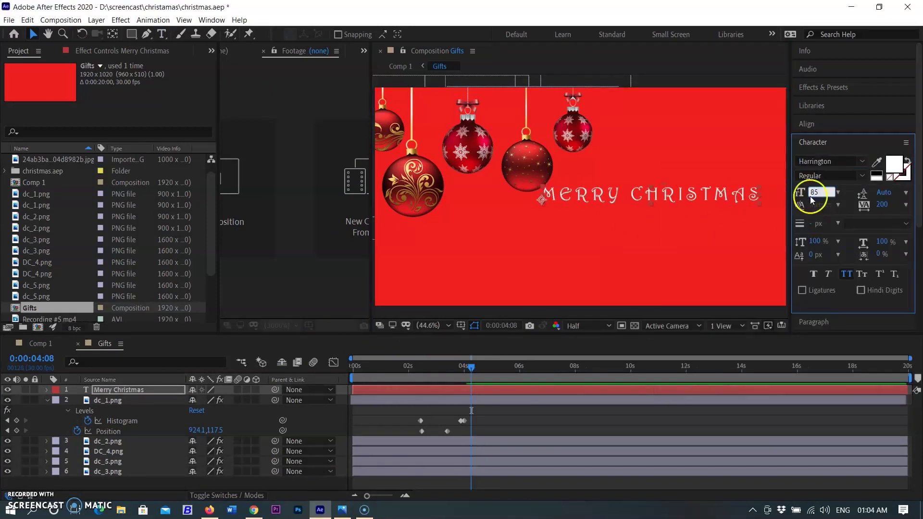
text(85)
drag(631, 198, 612, 196)
Step: Set the Merry Christmas tracking to 201 in all caps and place the text right of the ornaments, at about 850, 566
mouse_move(882, 205)
mouse_down()
mouse_move(871, 205)
mouse_move(882, 205)
mouse_up()
click(905, 193)
click(892, 195)
click(863, 274)
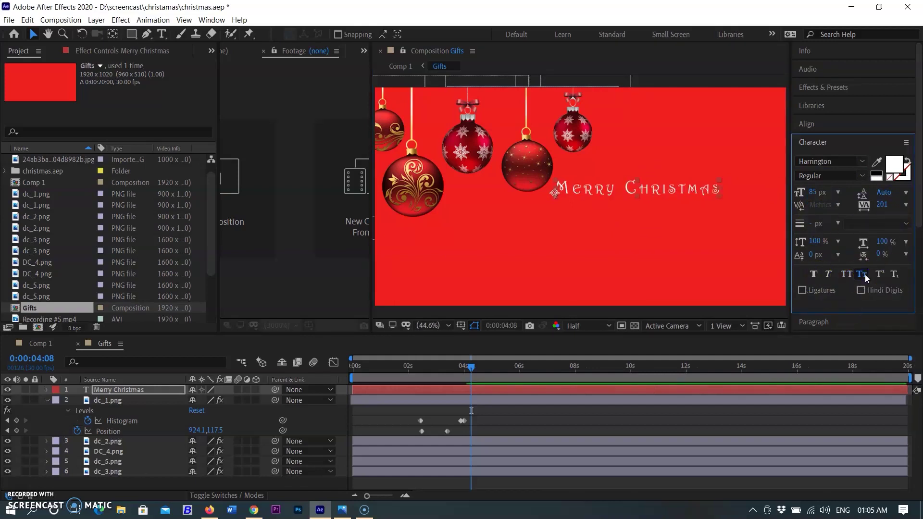
click(847, 274)
drag(691, 192, 693, 207)
Step: Keyframe the Merry Christmas opacity from 0% to 100% over a few frames at about 4.4 seconds
click(466, 369)
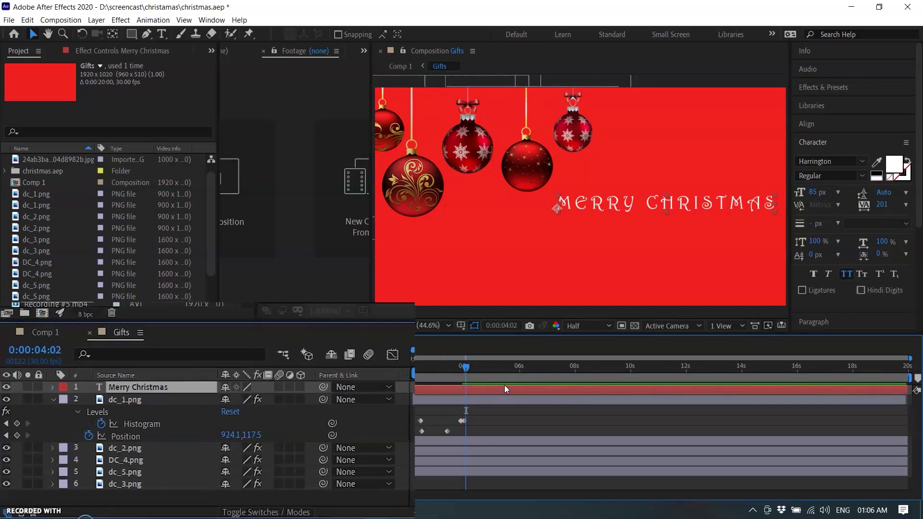
key(p)
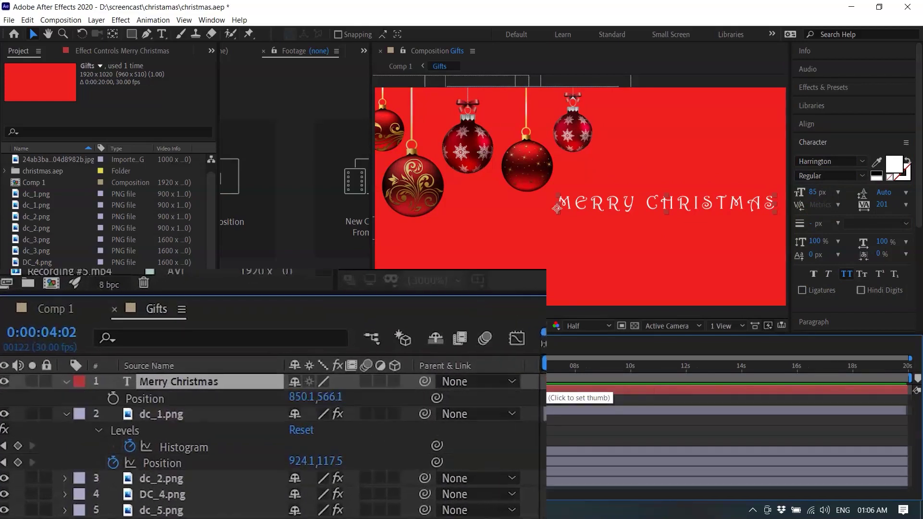
key(shift+s)
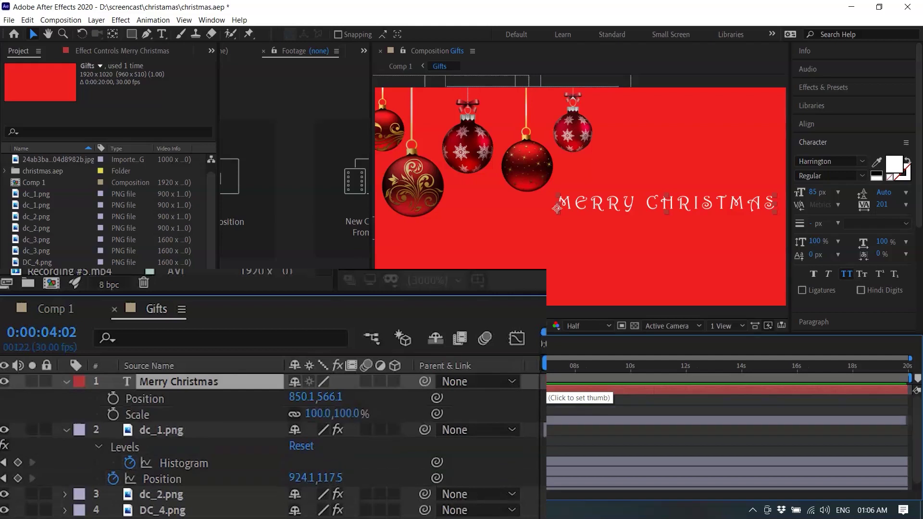
click(125, 415)
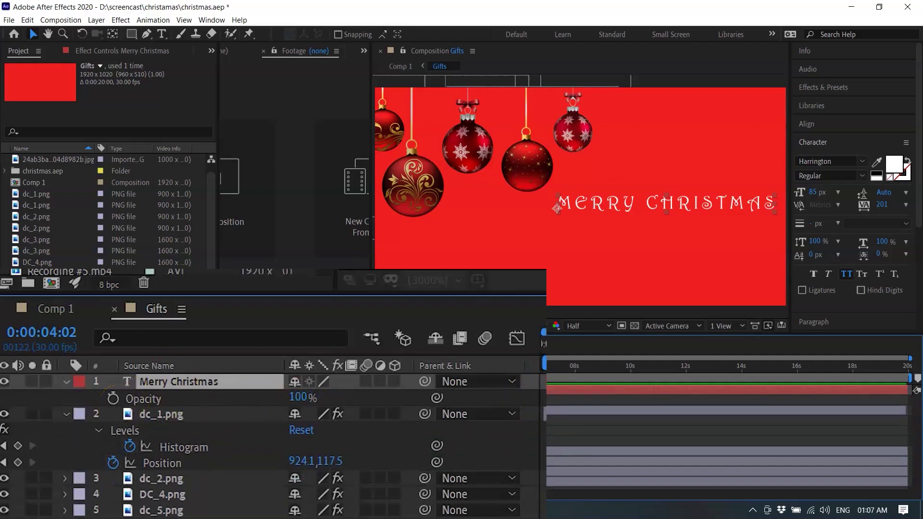
key(Page_Up)
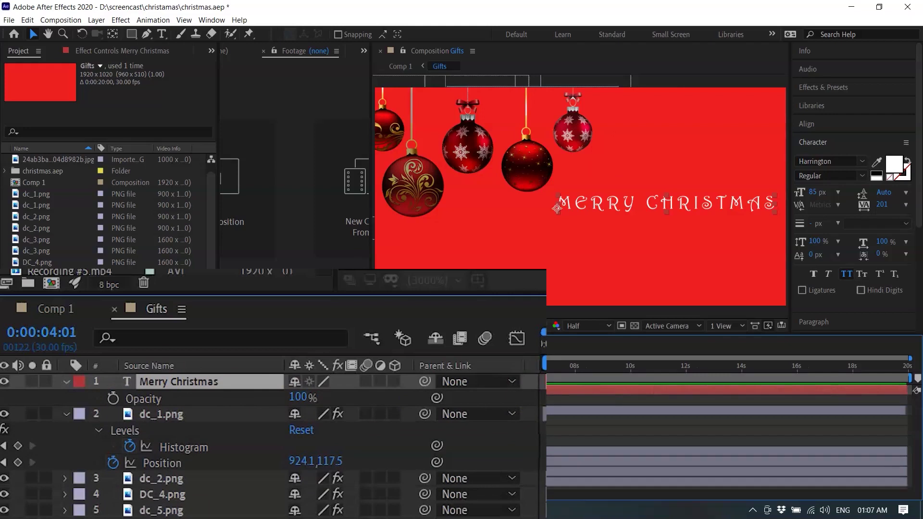
key(Page_Down)
key(Page_Down)
key(Page_Down)
key(Page_Down)
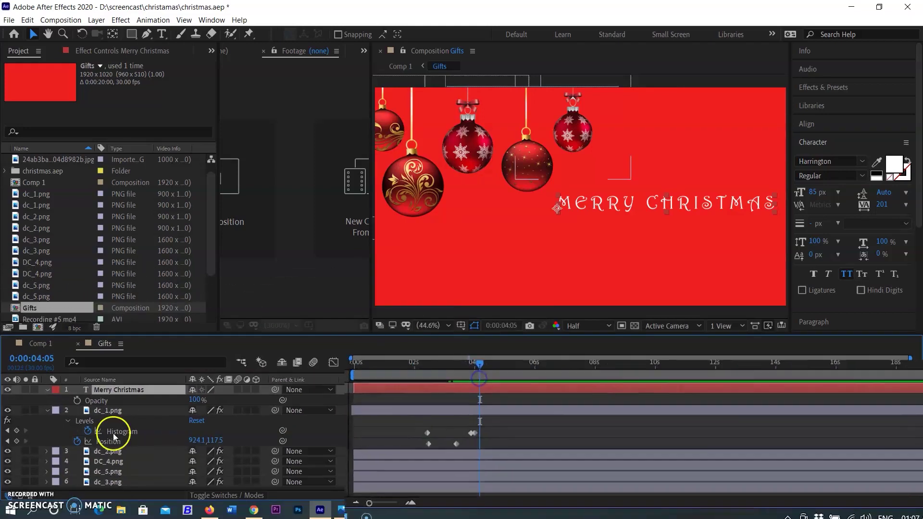
click(77, 400)
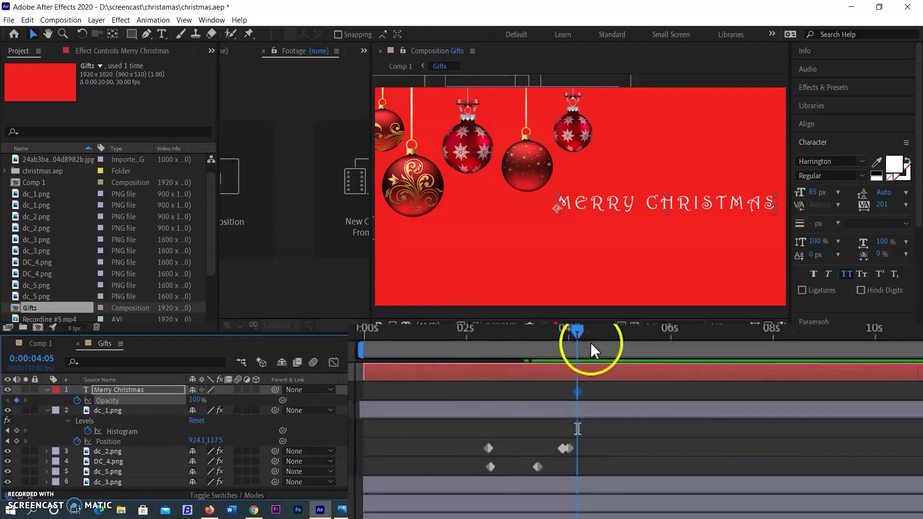
mouse_move(575, 335)
mouse_down()
mouse_move(558, 344)
mouse_move(575, 356)
mouse_move(569, 363)
mouse_up()
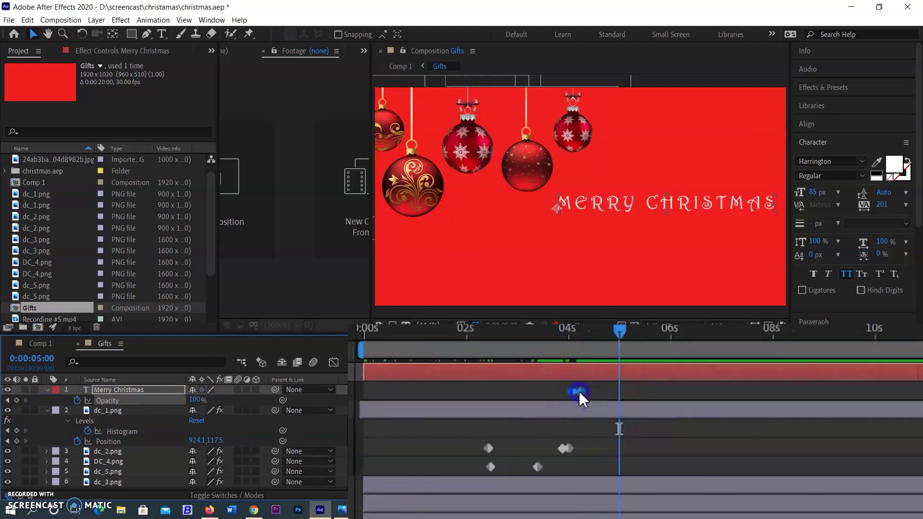
drag(578, 391, 589, 391)
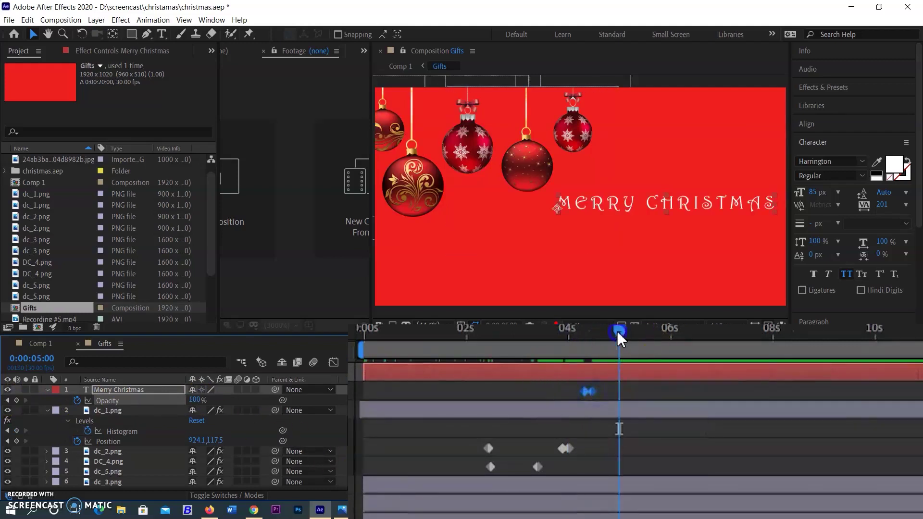
Step: Preview the Merry Christmas fade-in from the composition start and park the playhead at 0:00:04:17
drag(617, 330, 323, 368)
key(space)
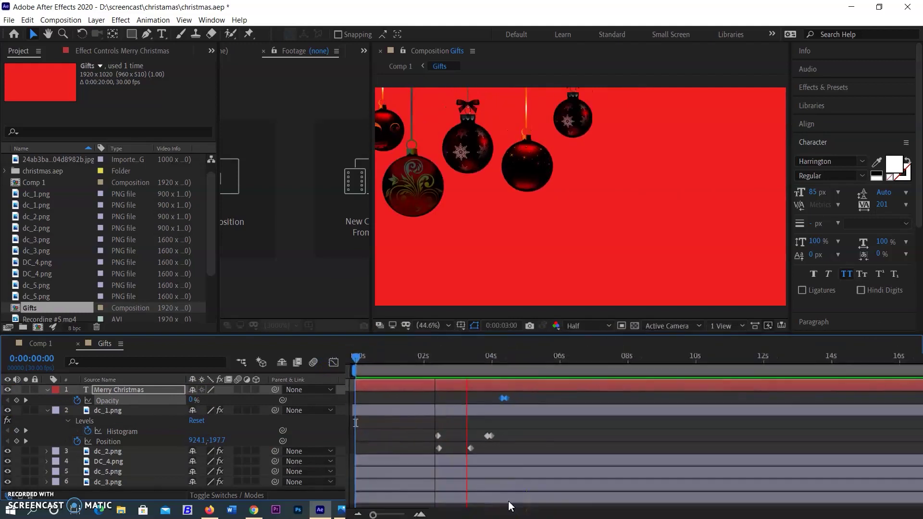
click(528, 365)
drag(527, 368, 469, 368)
key(space)
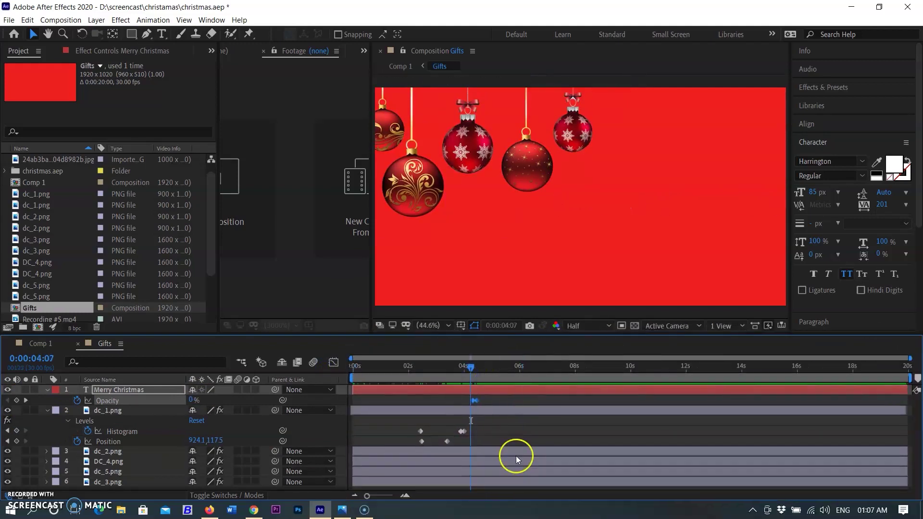
drag(526, 368, 313, 378)
key(space)
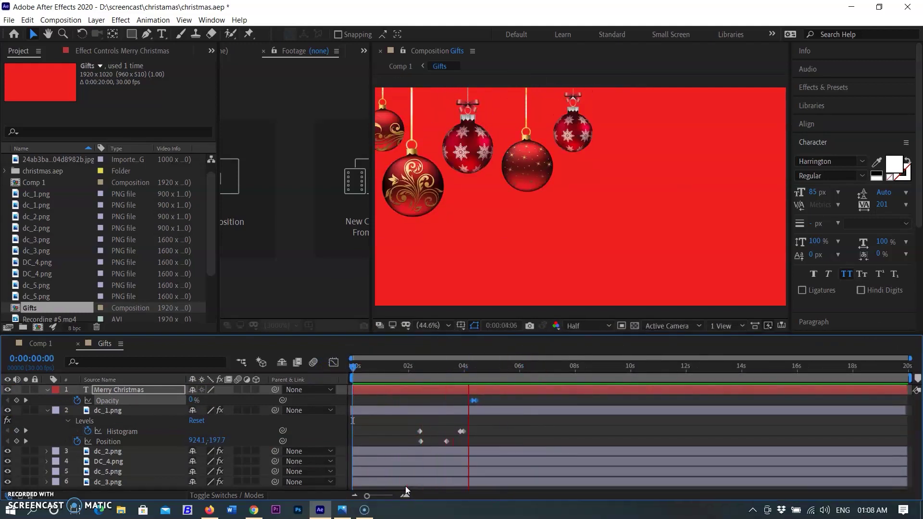
drag(540, 376, 480, 387)
click(534, 398)
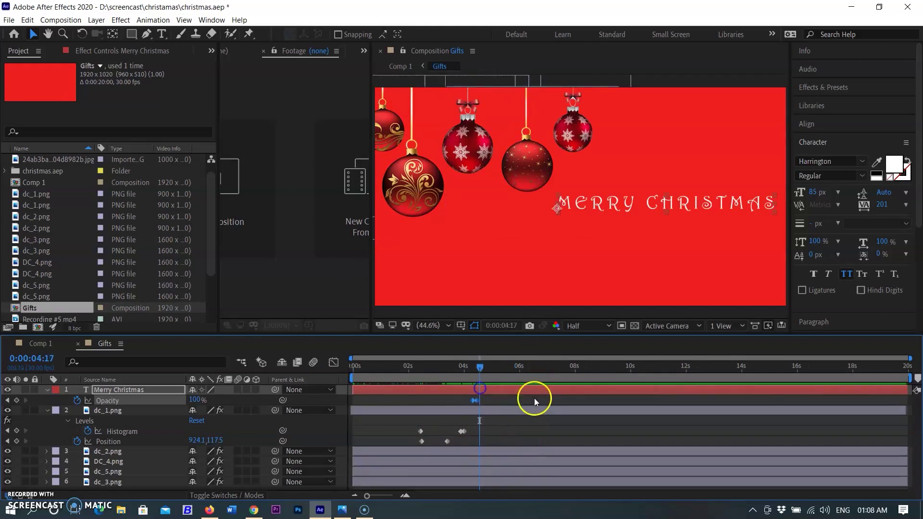
Step: Duplicate the Merry Christmas layer, place the copy directly below it, and change its text to "Happy New Year"
key(ctrl+d)
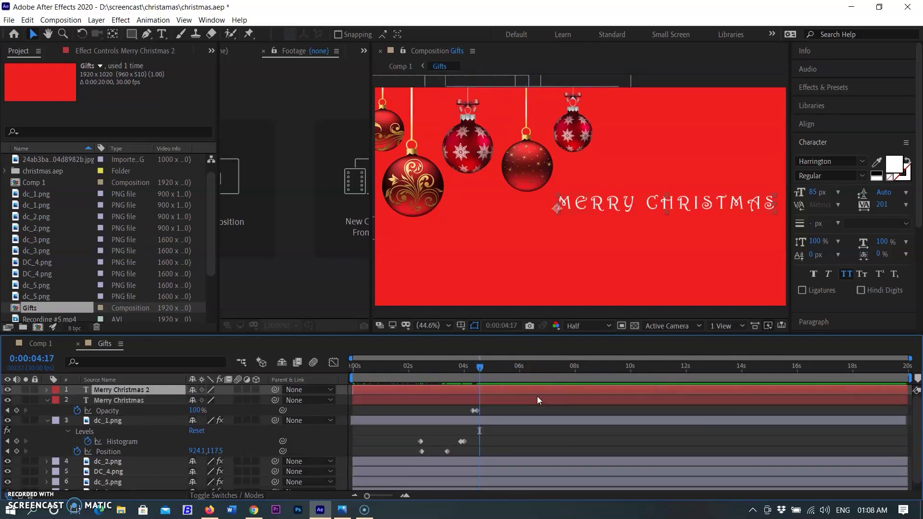
drag(656, 206, 685, 236)
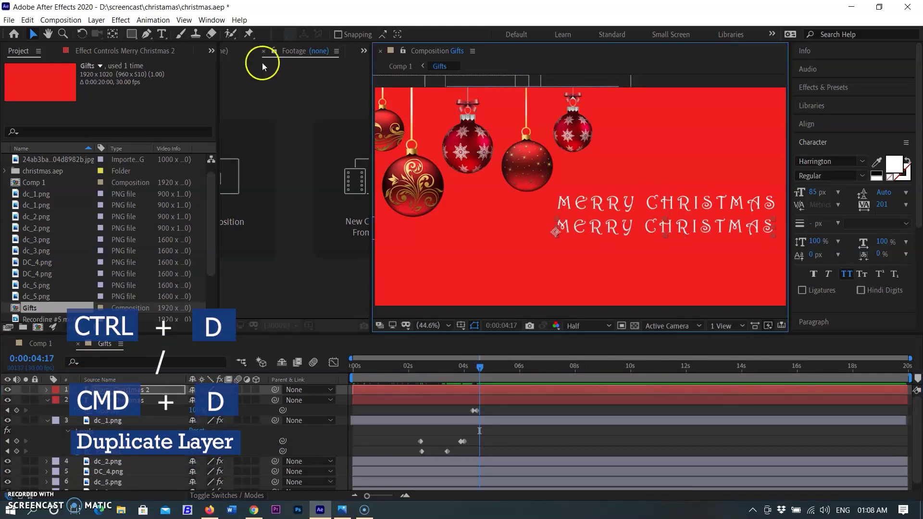
click(162, 34)
text(Happy Ney)
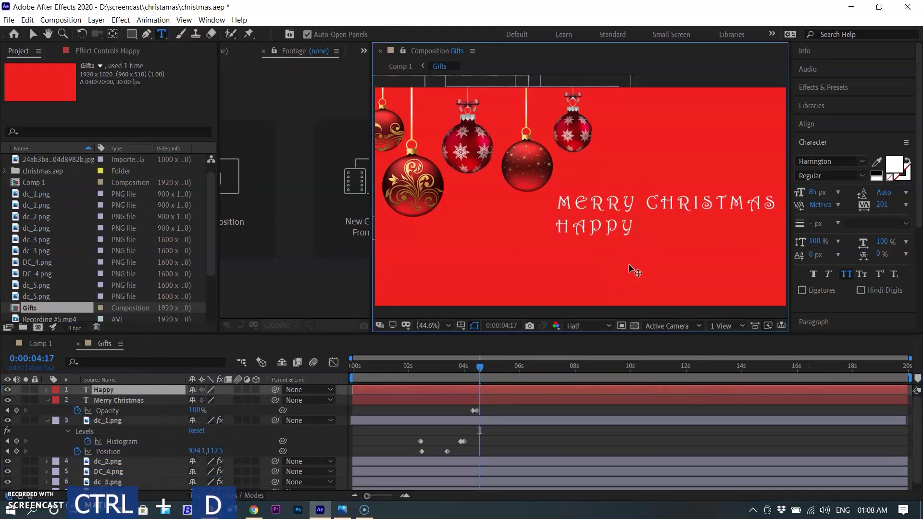
click(862, 162)
drag(750, 233, 559, 227)
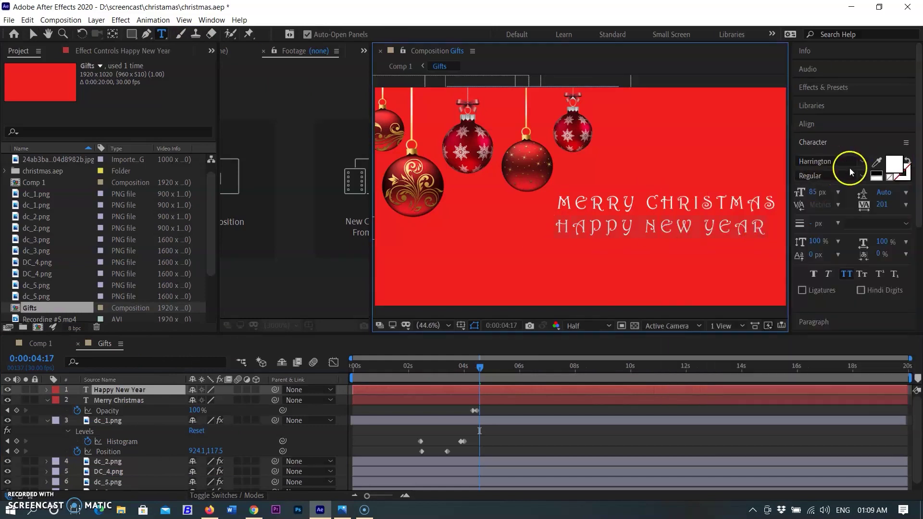
Step: Set Happy New Year to Hackman Black Italic at 70 px with tracking 15, and center it under Merry Christmas
click(861, 161)
drag(813, 193, 806, 192)
click(37, 36)
drag(649, 227, 667, 225)
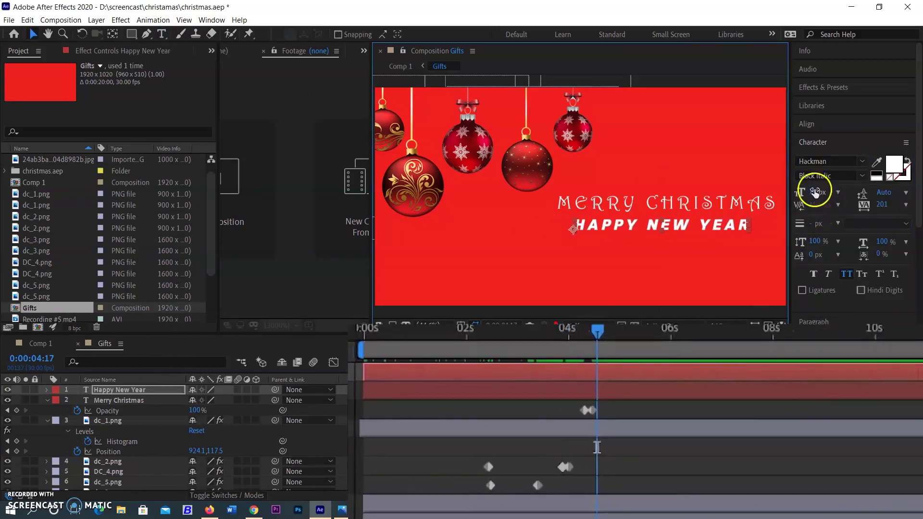
click(882, 205)
mouse_move(882, 205)
mouse_down()
mouse_move(907, 205)
mouse_move(887, 206)
mouse_up()
drag(667, 226, 684, 224)
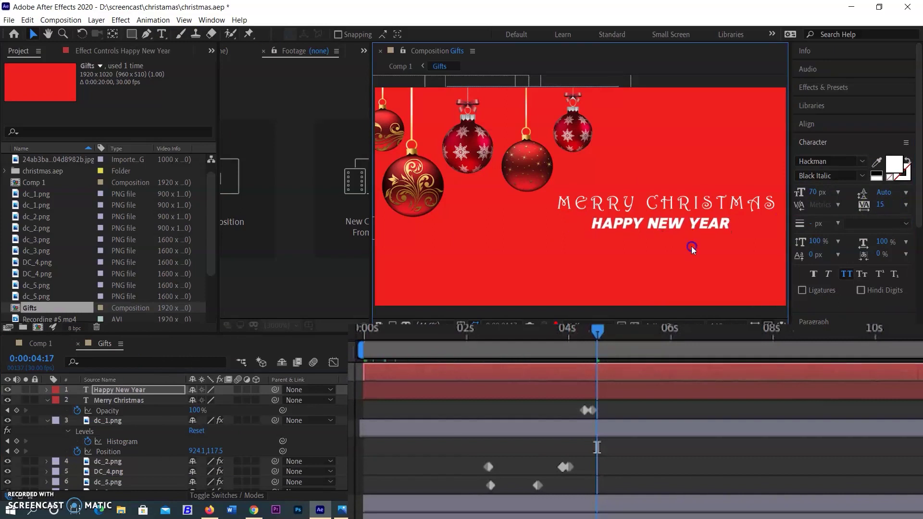
Step: Keyframe the Happy New Year opacity from 0% at 0:00:04:29 to 100% a few frames later
click(689, 249)
click(700, 369)
key(u)
drag(598, 332, 626, 332)
click(76, 400)
click(77, 400)
click(17, 400)
click(7, 401)
click(195, 400)
text(0)
key(Return)
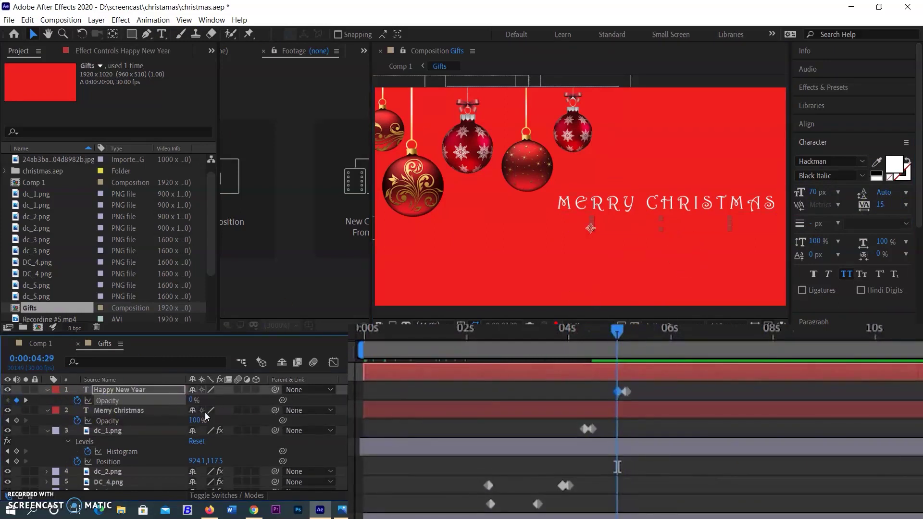
Step: Preview the Happy New Year fade-in from the composition start and set the playhead to 0:00:05:19
key(Home)
key(space)
click(700, 331)
Step: Duplicate the Happy New Year layer, move the copy below it, and replace its text with "2021"
key(ctrl+d)
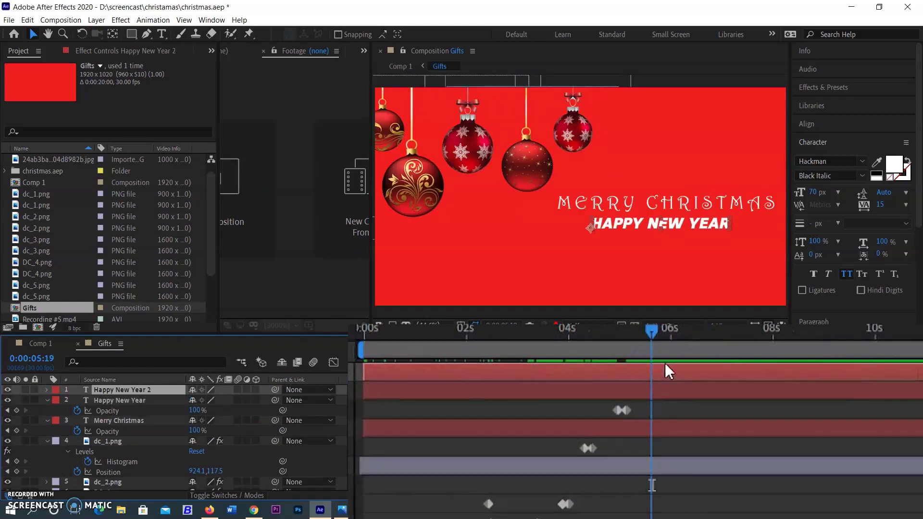
drag(680, 224, 680, 246)
click(162, 34)
click(726, 247)
key(BackSpace)
key(BackSpace)
key(BackSpace)
key(BackSpace)
key(BackSpace)
key(BackSpace)
key(BackSpace)
key(BackSpace)
key(BackSpace)
key(BackSpace)
key(BackSpace)
key(BackSpace)
key(BackSpace)
key(BackSpace)
text(2021)
click(33, 34)
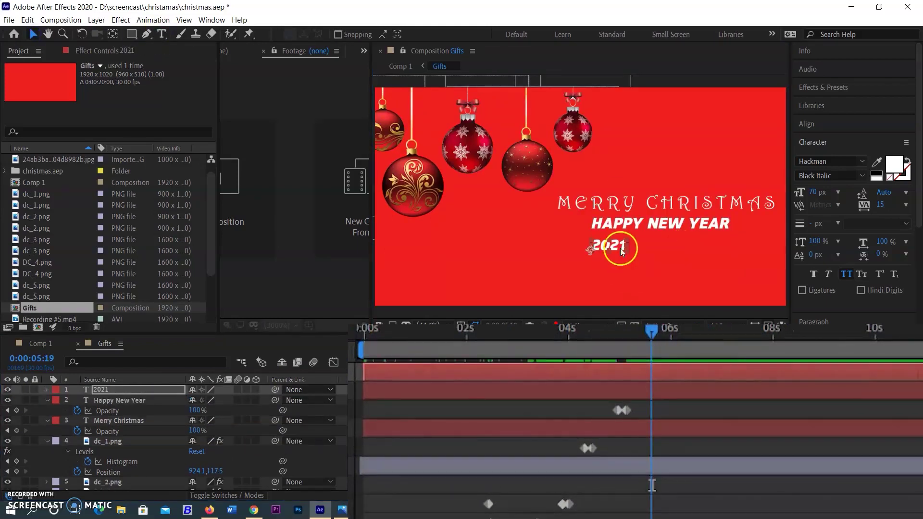
Step: Enlarge the 2021 text to 159 px and center it beneath Happy New Year
drag(621, 251, 669, 248)
drag(814, 192, 865, 193)
drag(700, 234, 675, 248)
drag(817, 192, 807, 192)
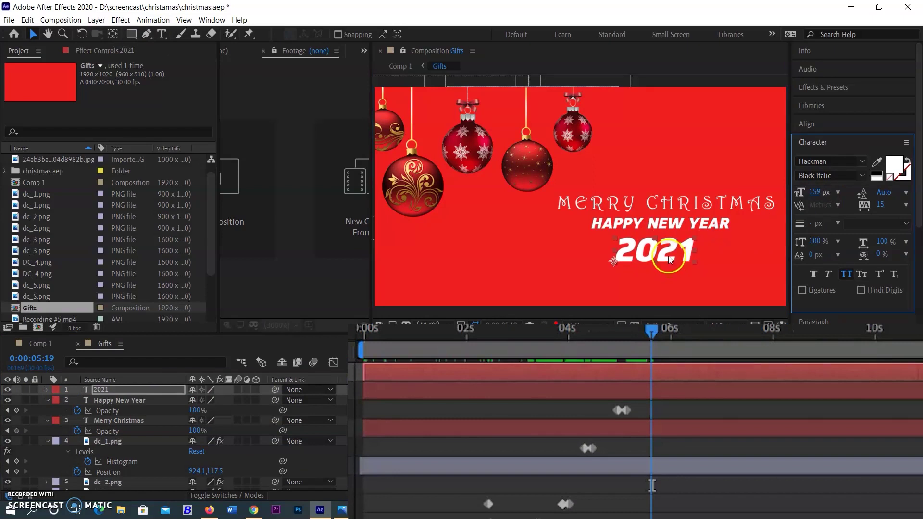
drag(670, 259, 673, 257)
Step: Reveal the 2021 layer's opacity keyframes and move both so the fade-in begins at about 6 seconds
key(t)
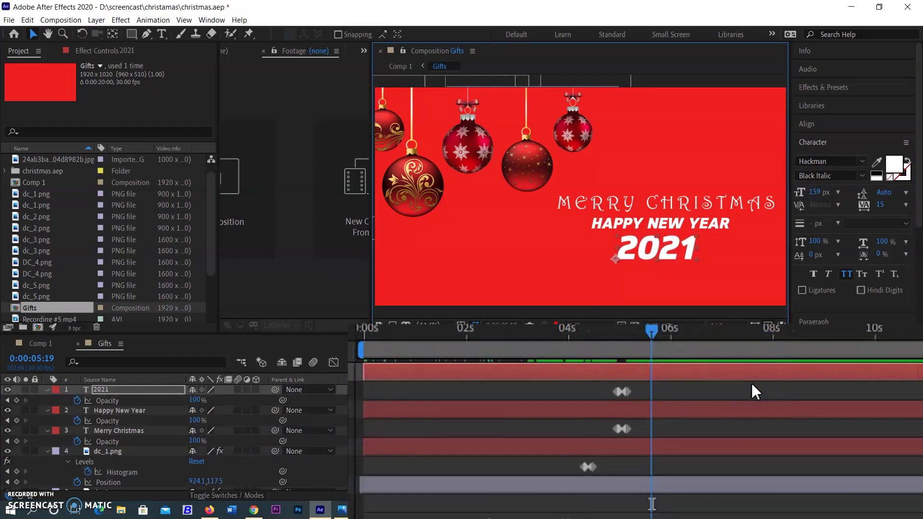
drag(652, 331, 667, 357)
drag(638, 398, 607, 386)
drag(618, 391, 668, 395)
Step: Preview the ornaments and all three text lines appearing in sequence from the composition start
key(Home)
key(space)
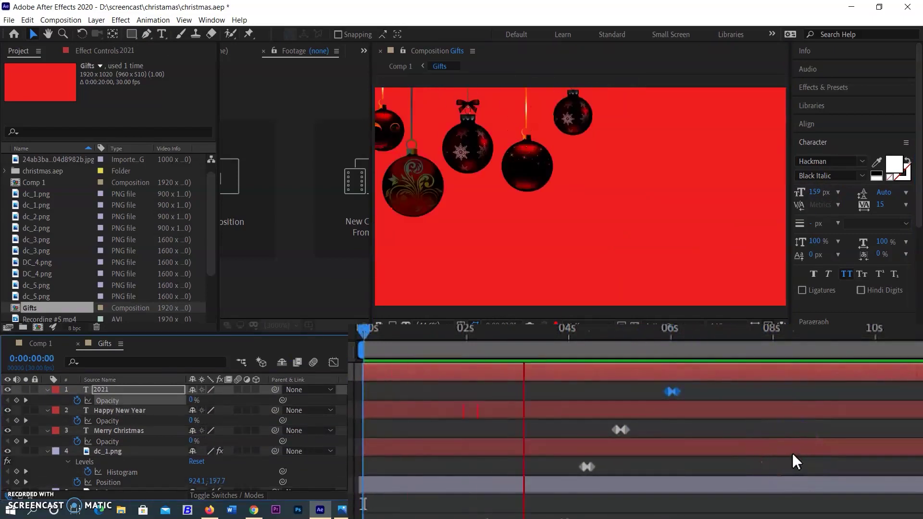
drag(774, 336, 666, 339)
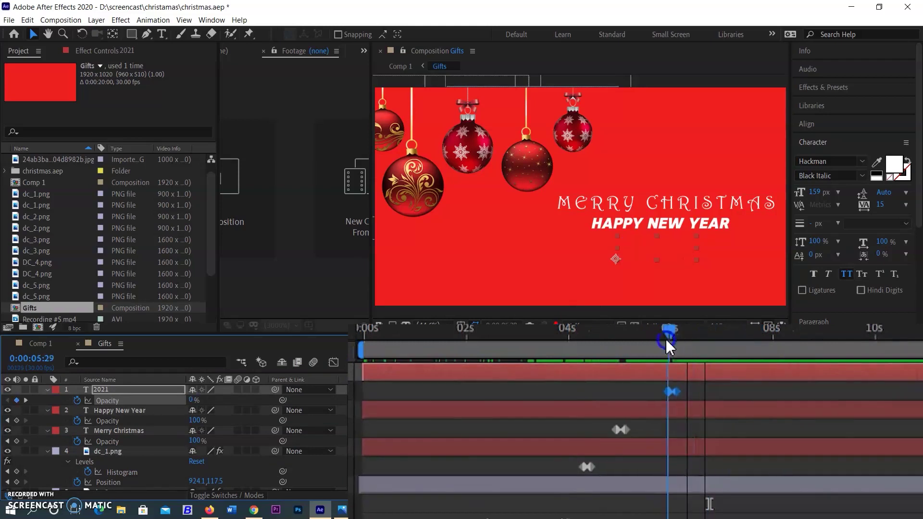
key(Home)
key(space)
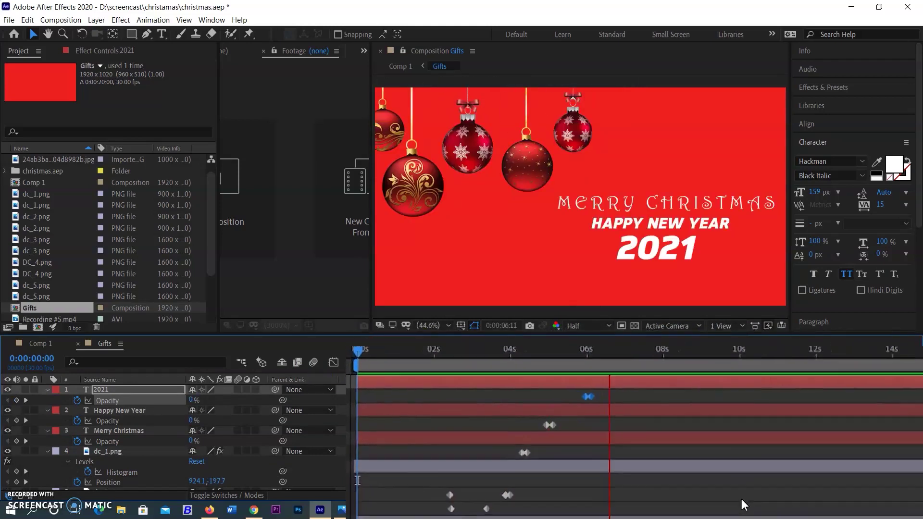
key(space)
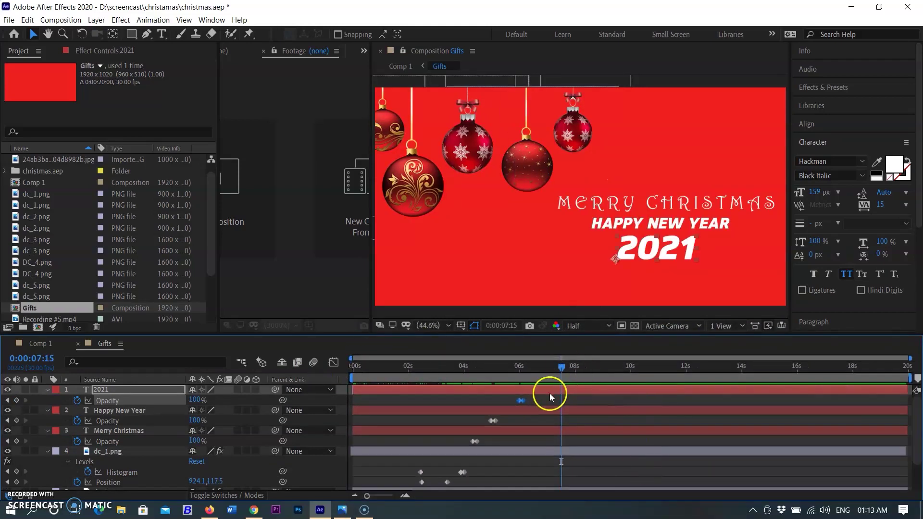
Step: Pre-compose all layers of the Gifts composition into a new composition named "merry", moving all attributes into it
key(ctrl+a)
right_click(580, 393)
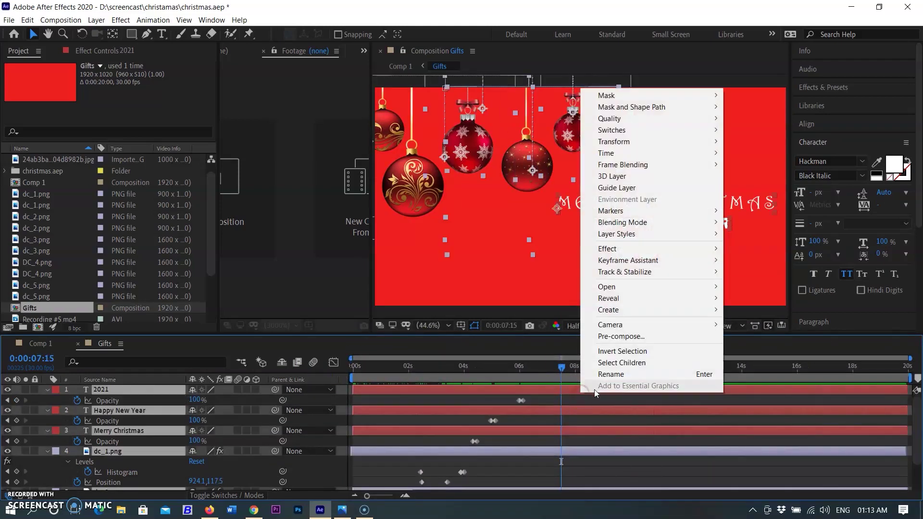
click(623, 337)
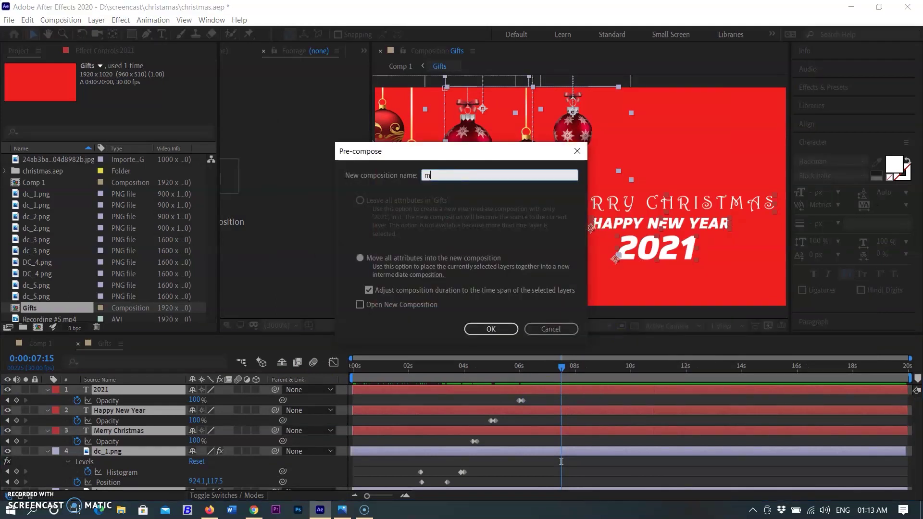
key(Return)
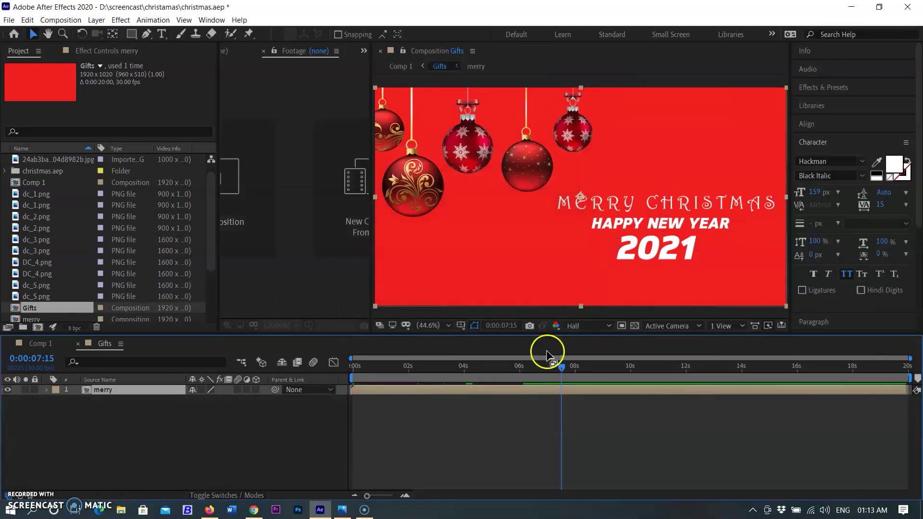
Step: Close the Gifts timeline and preview the full animation in Comp 1 from the beginning
click(78, 344)
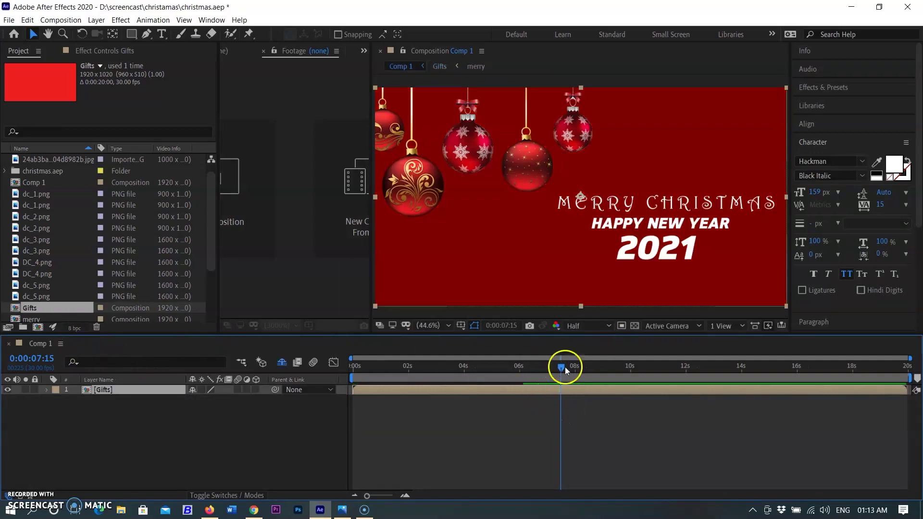
key(space)
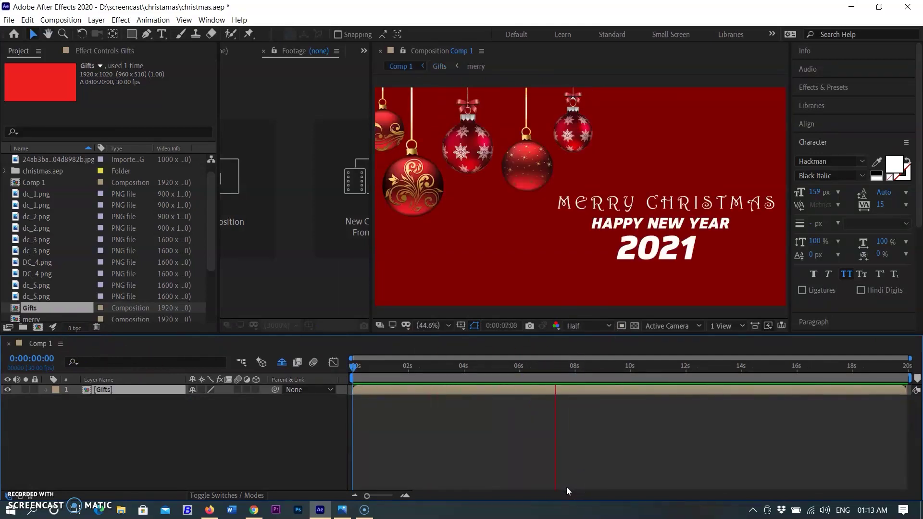
click(596, 464)
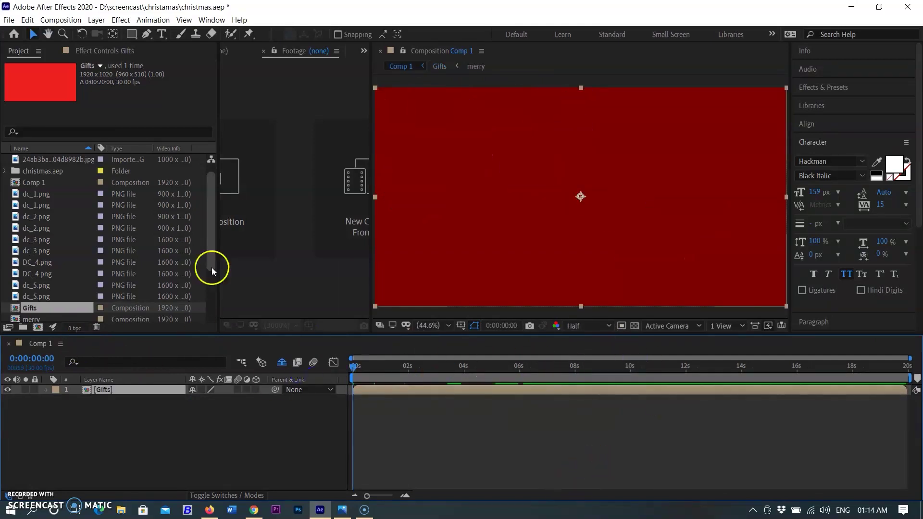
Step: Create a new composition named "snow" at 1920 x 1020 px, 30 fps and 20 seconds long
scroll(206, 264, down, 5)
click(8, 20)
mouse_move(21, 35)
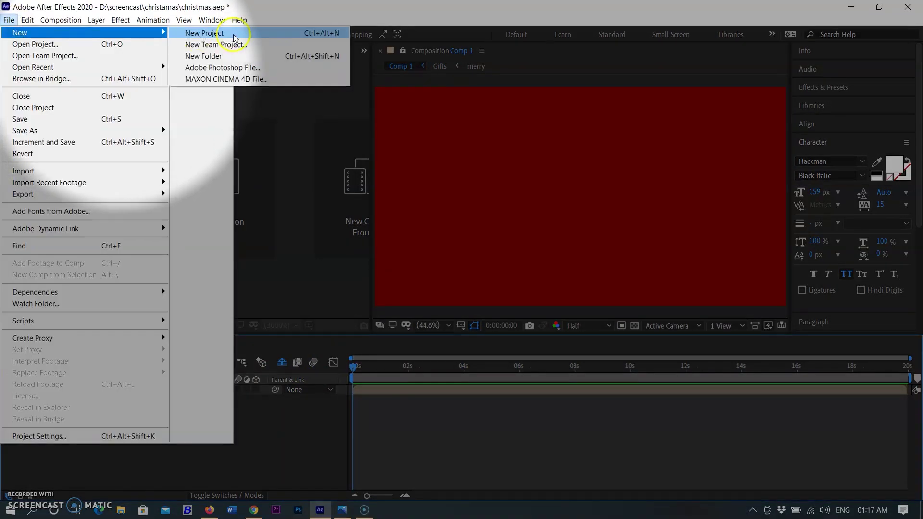
click(60, 20)
click(72, 32)
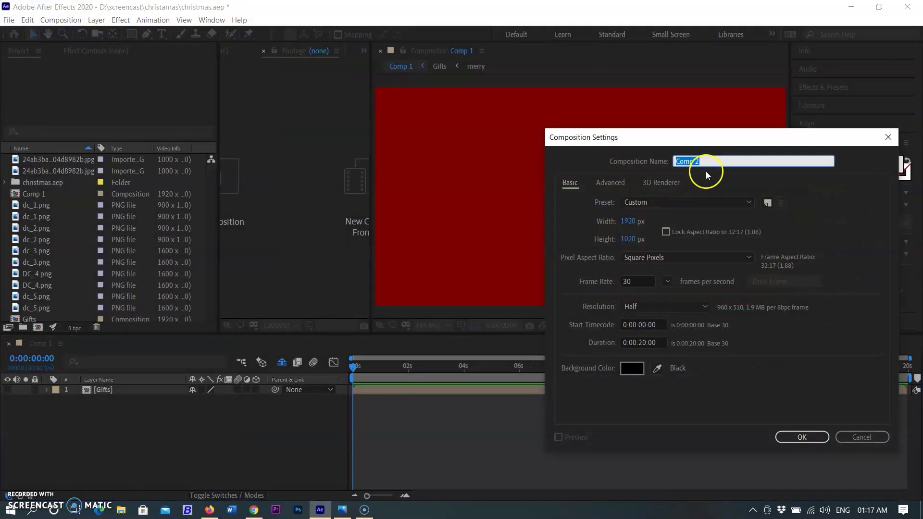
text(snow)
click(802, 437)
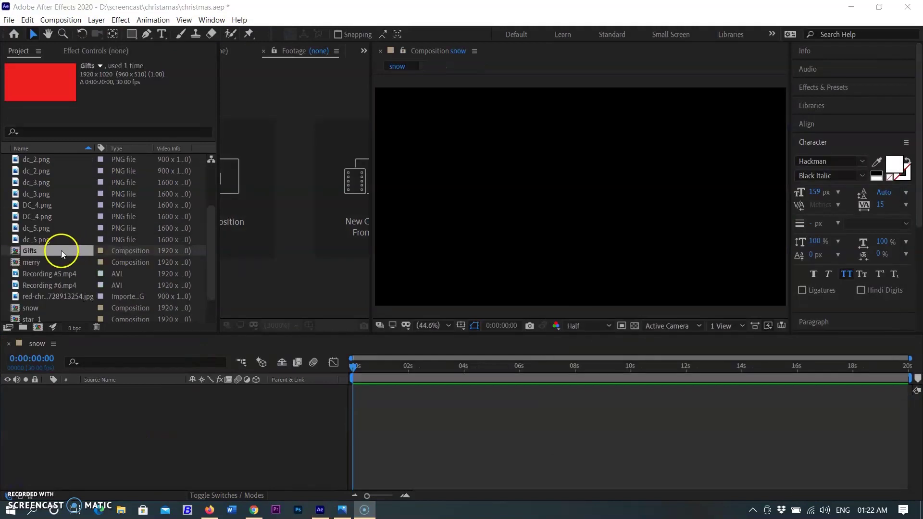
Step: Add the Gifts composition to the snow timeline and create a black 1920 x 1020 px solid named "Partical" above it
drag(62, 249, 53, 397)
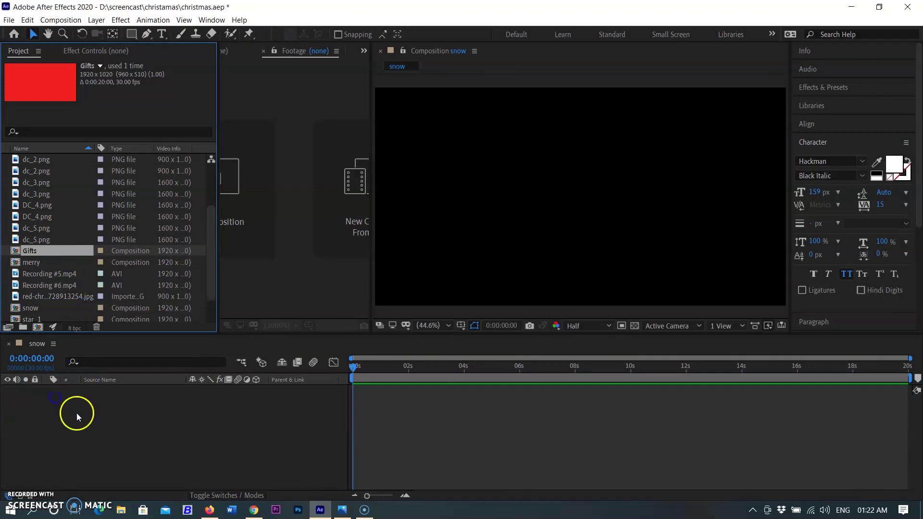
right_click(246, 429)
mouse_move(293, 318)
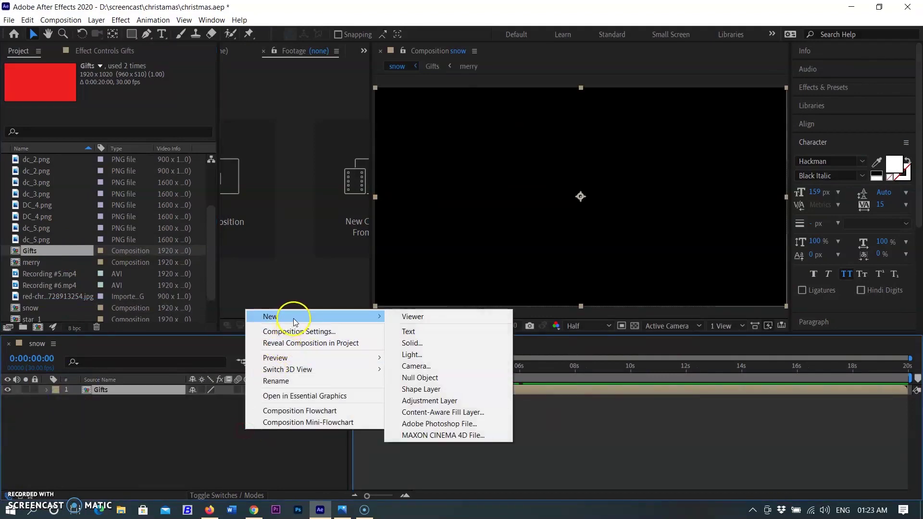
click(409, 343)
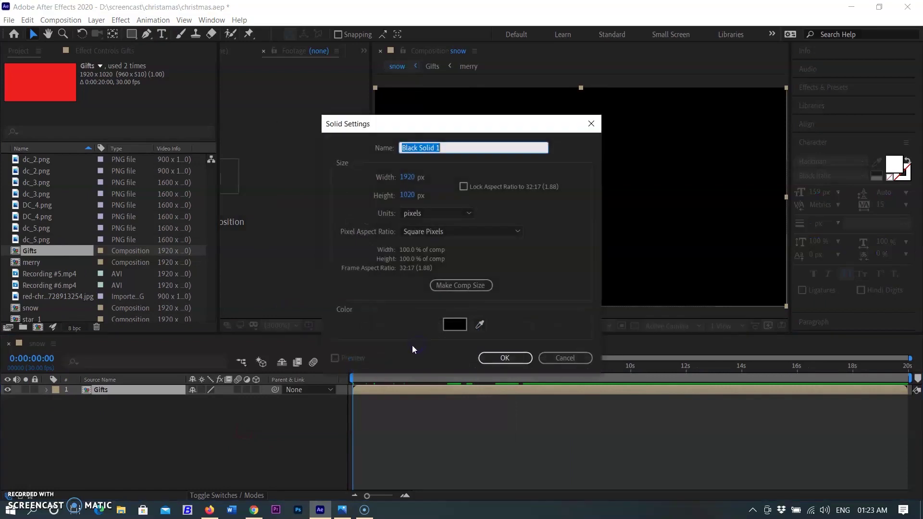
click(415, 164)
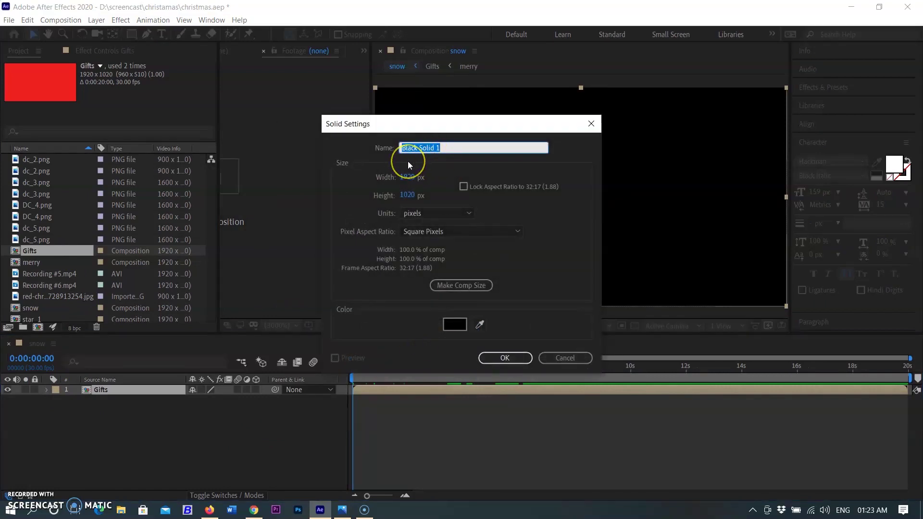
text(Black)
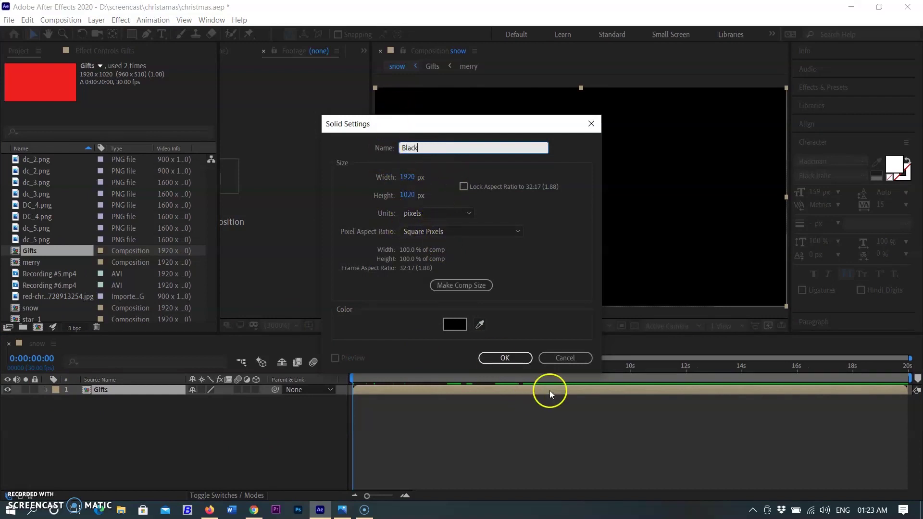
click(521, 364)
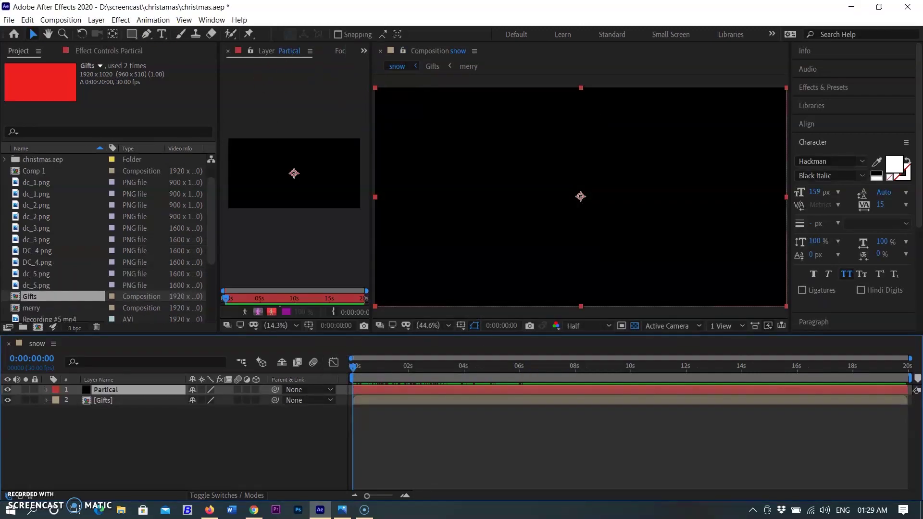
Step: Apply the CC Particle World effect to the Partical solid and hide the Gifts layer
click(131, 21)
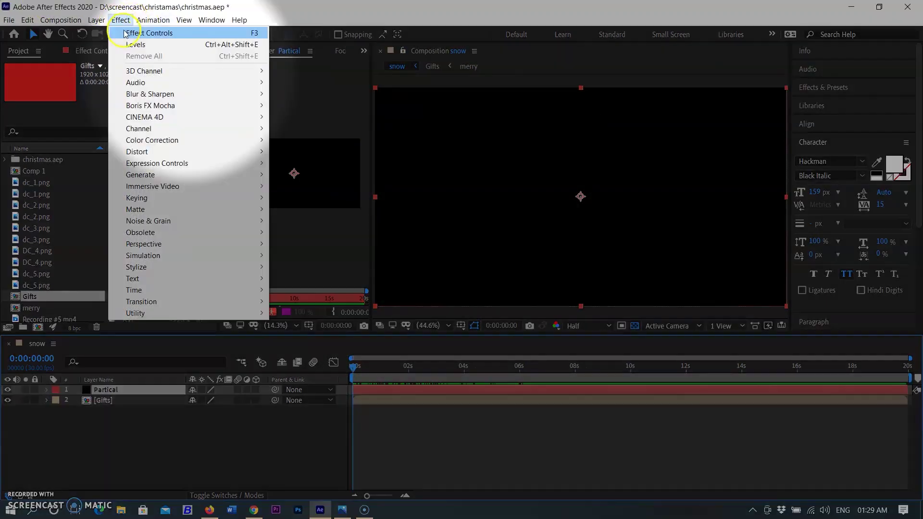
mouse_move(245, 255)
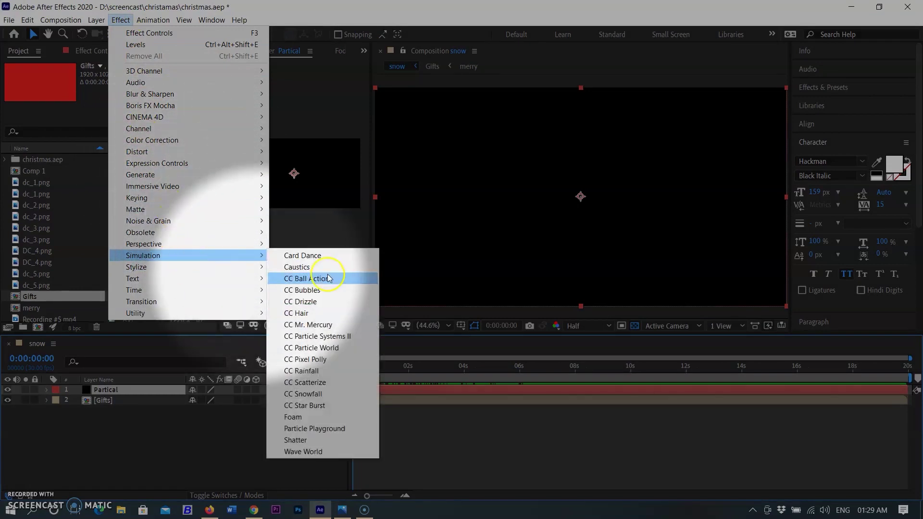
click(327, 347)
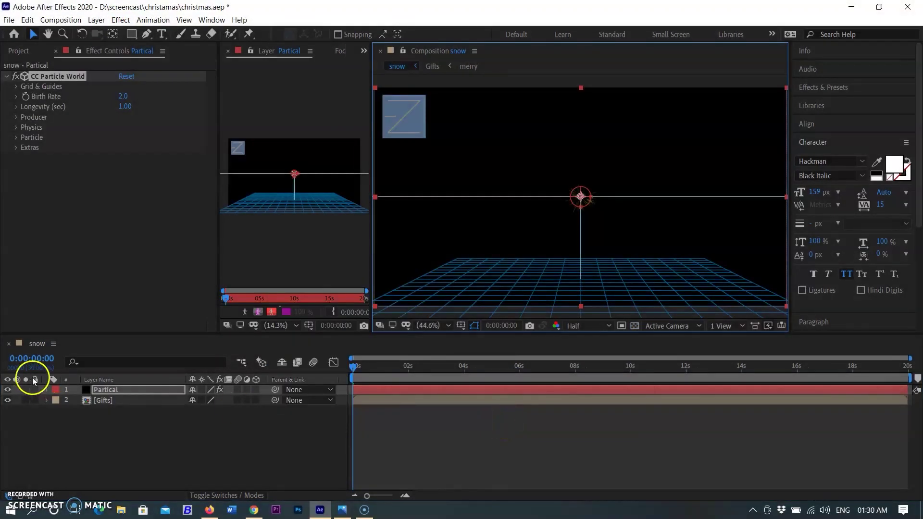
click(635, 326)
click(356, 367)
mouse_move(362, 367)
mouse_down()
mouse_move(418, 369)
mouse_move(352, 368)
mouse_up()
click(635, 326)
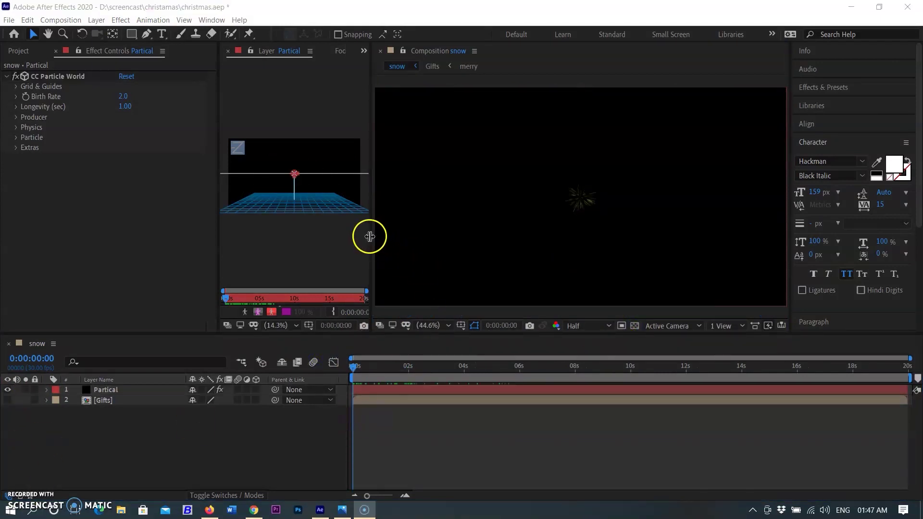
Step: At about 2:07, set CC Particle World's Birth Rate to 1.0 and its Longevity to 0.97 seconds
drag(369, 236, 430, 243)
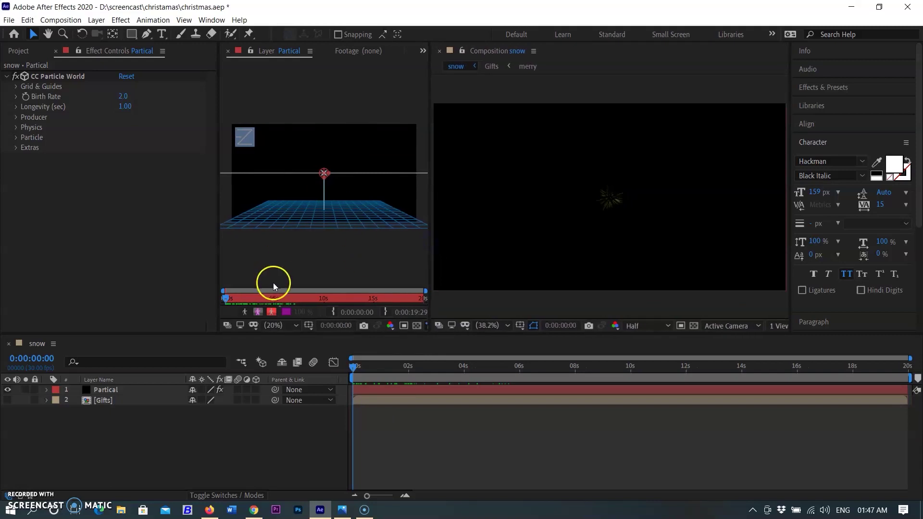
drag(353, 367, 295, 365)
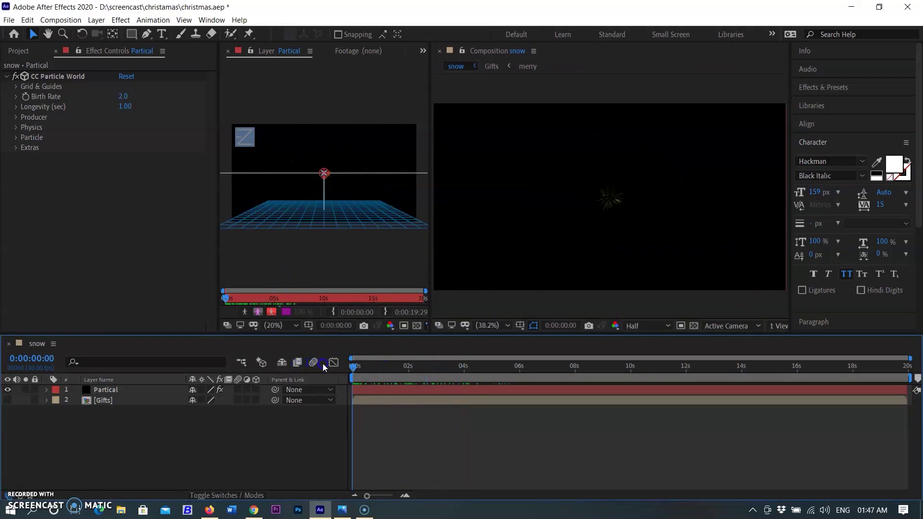
drag(352, 365, 202, 242)
click(16, 86)
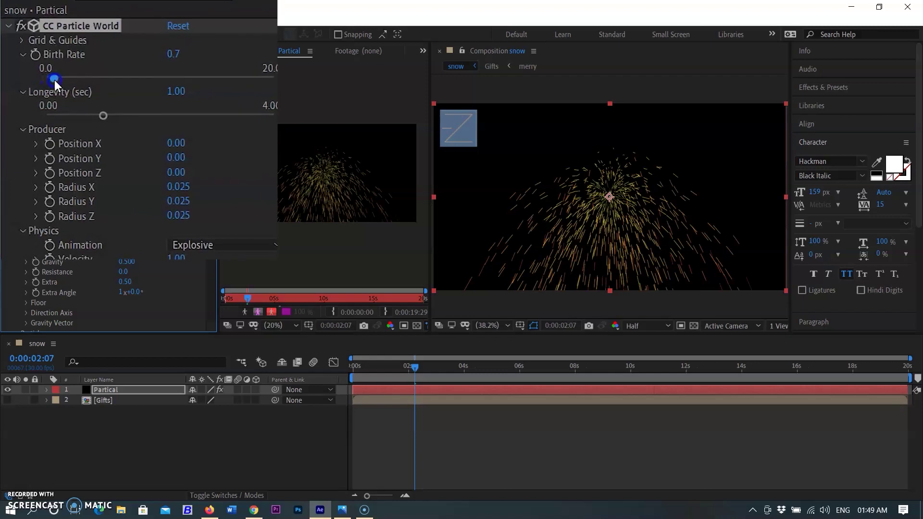
drag(53, 80, 70, 54)
mouse_move(123, 99)
mouse_down()
mouse_move(69, 94)
mouse_move(123, 92)
mouse_up()
drag(69, 53, 71, 57)
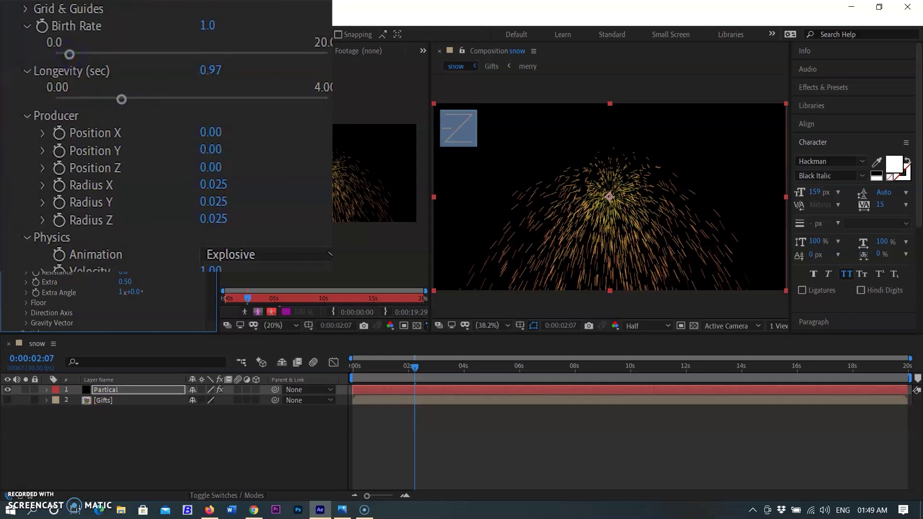
scroll(108, 202, down, 3)
scroll(108, 202, up, 3)
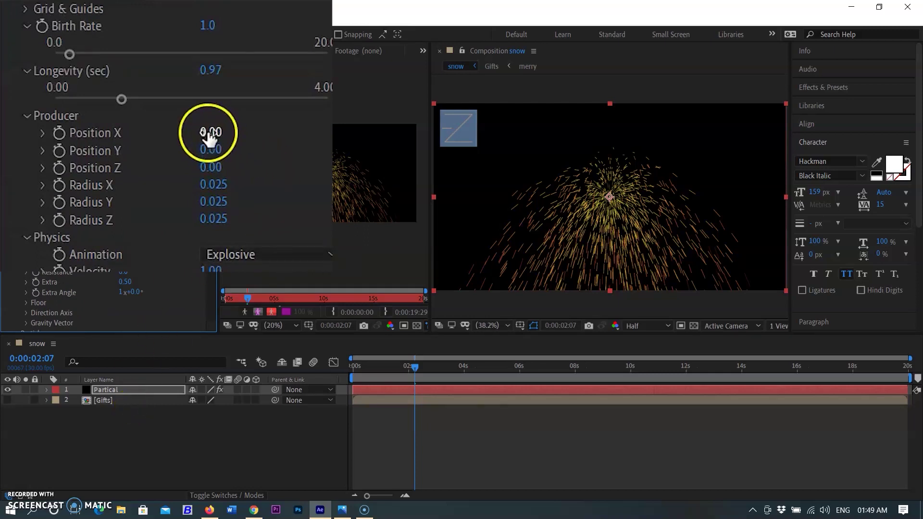
Step: Try shifting the particle producer's Position X to 0.01, and set it back to 0.00
mouse_move(215, 134)
mouse_down()
mouse_move(228, 132)
mouse_move(211, 137)
mouse_up()
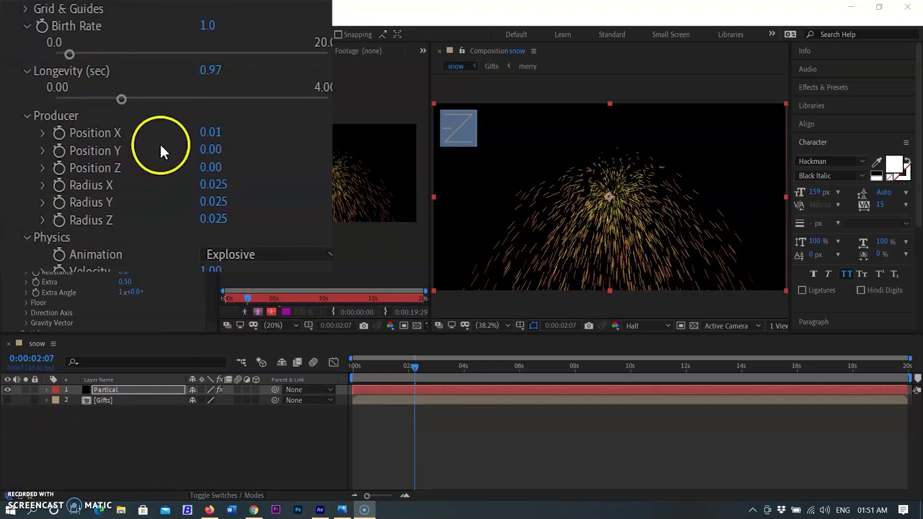
click(211, 133)
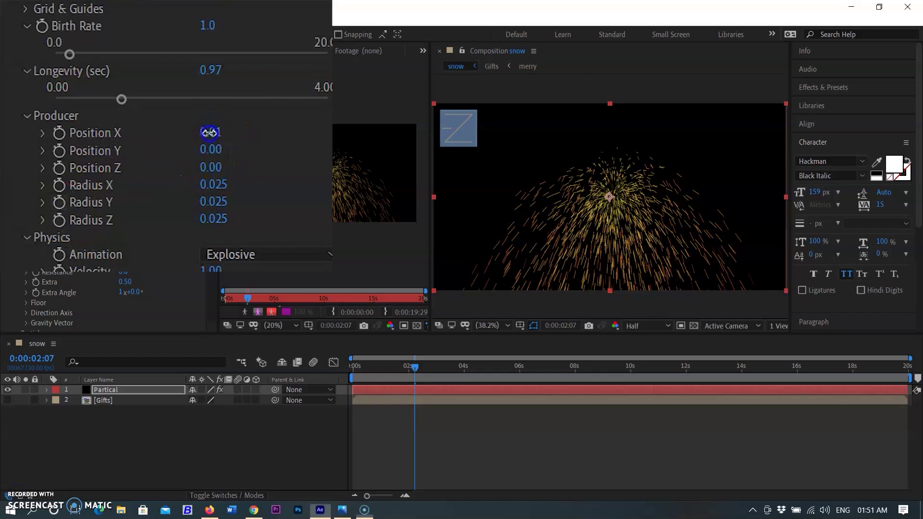
text(0)
key(Return)
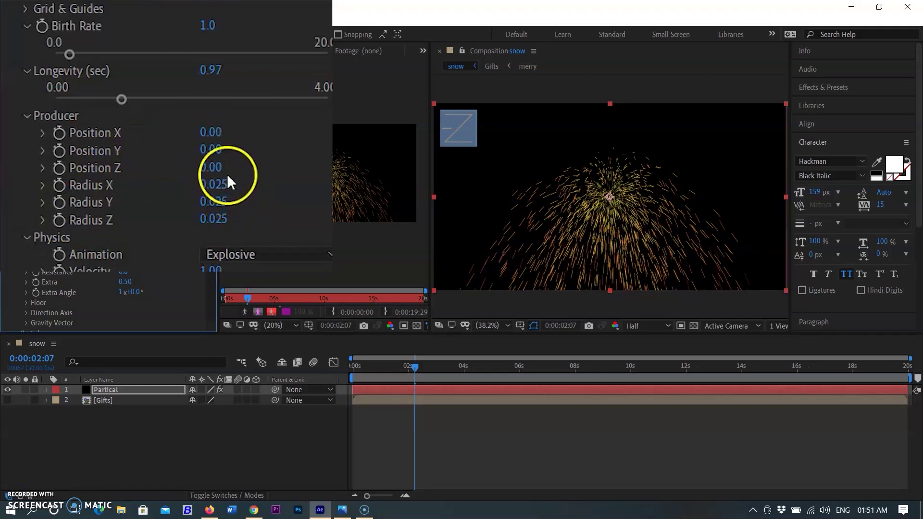
Step: Spread the particle producer by setting Radius X to 0.405, Radius Y to 0.425 and Radius Z to 0.300
drag(208, 190, 246, 186)
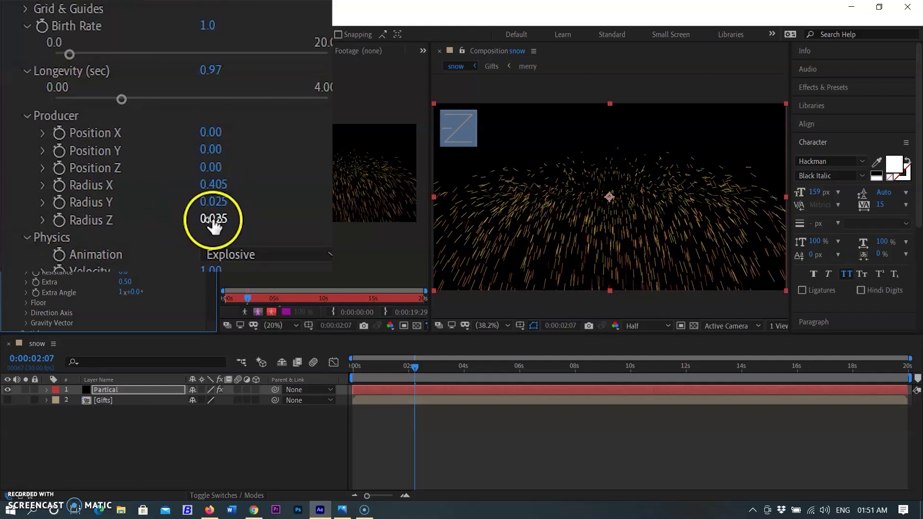
drag(215, 218, 220, 217)
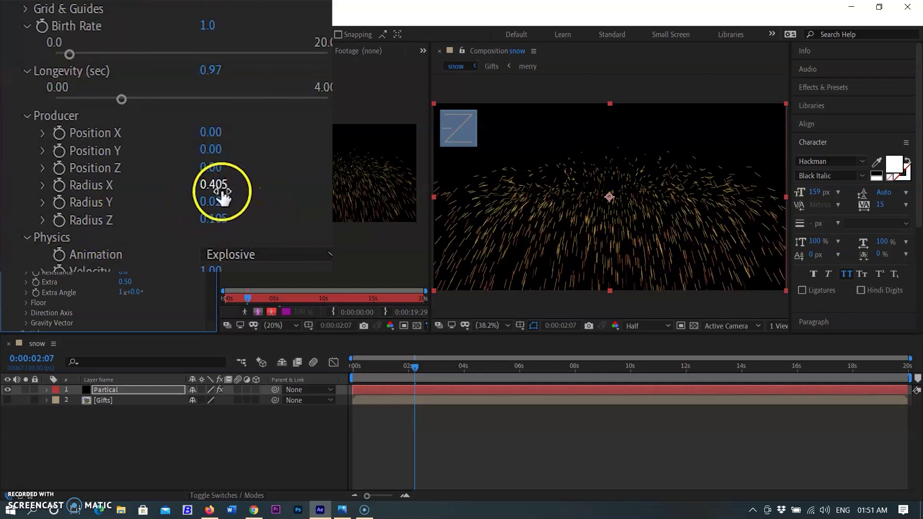
drag(214, 201, 233, 224)
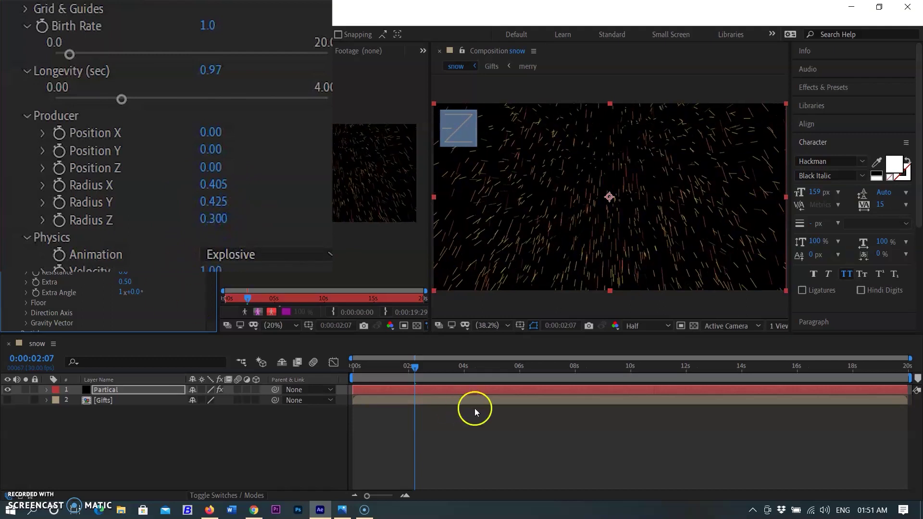
Step: Preview the widened particle spread from the start of the snow composition, and park the playhead at about 1 second
click(357, 367)
drag(417, 368, 317, 365)
key(space)
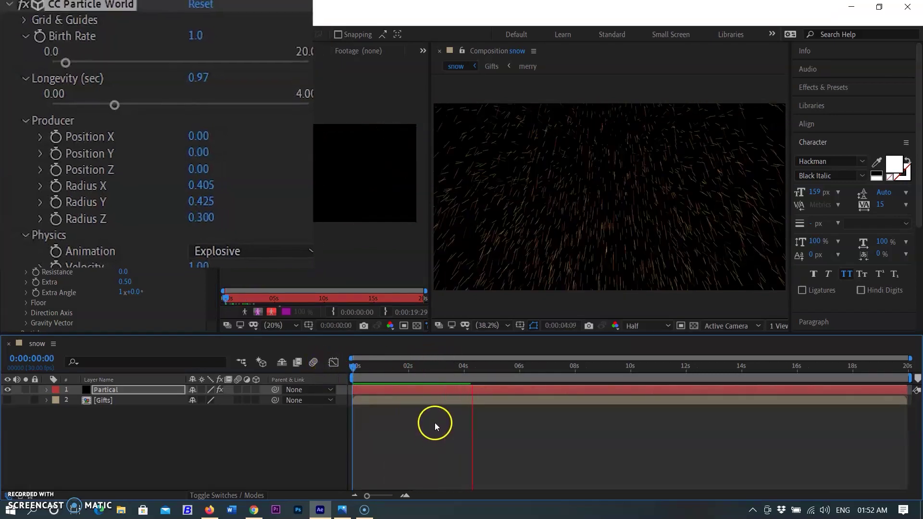
click(490, 368)
drag(489, 367, 382, 367)
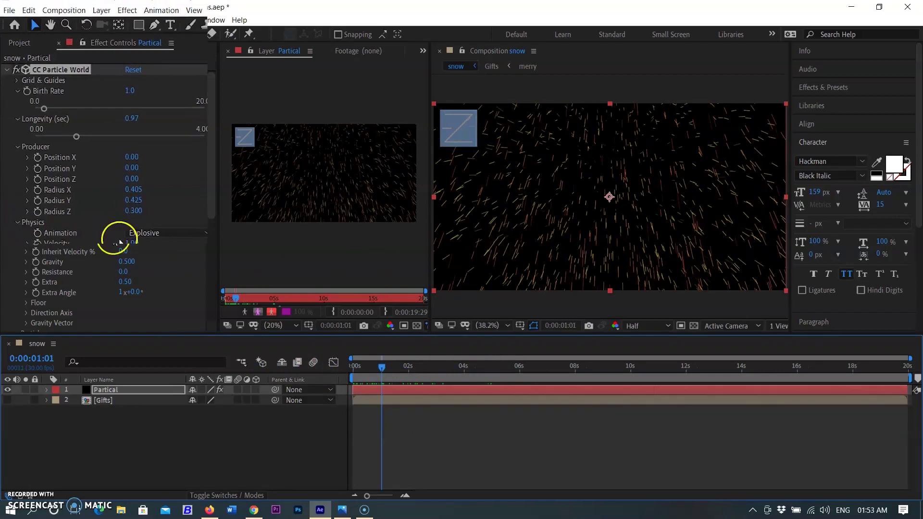
Step: Change the particle Physics animation type to Direction Axis
click(165, 232)
click(21, 135)
click(202, 153)
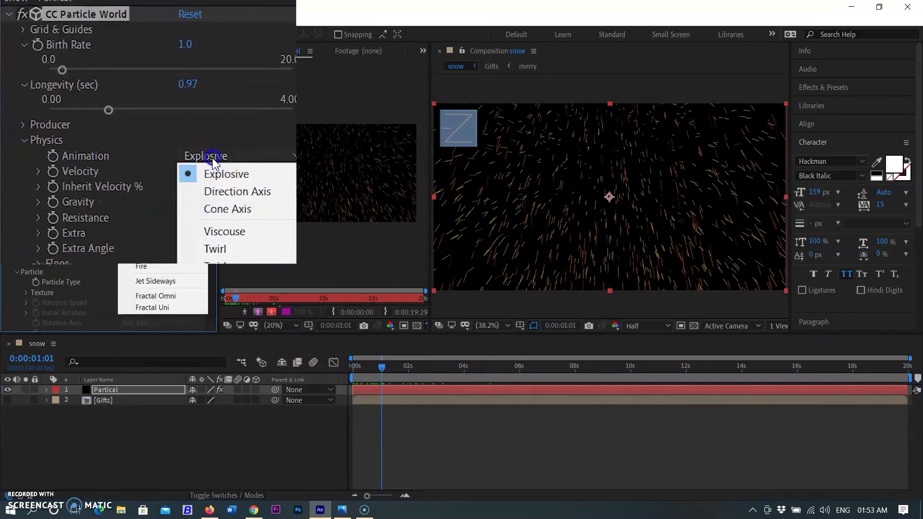
click(265, 198)
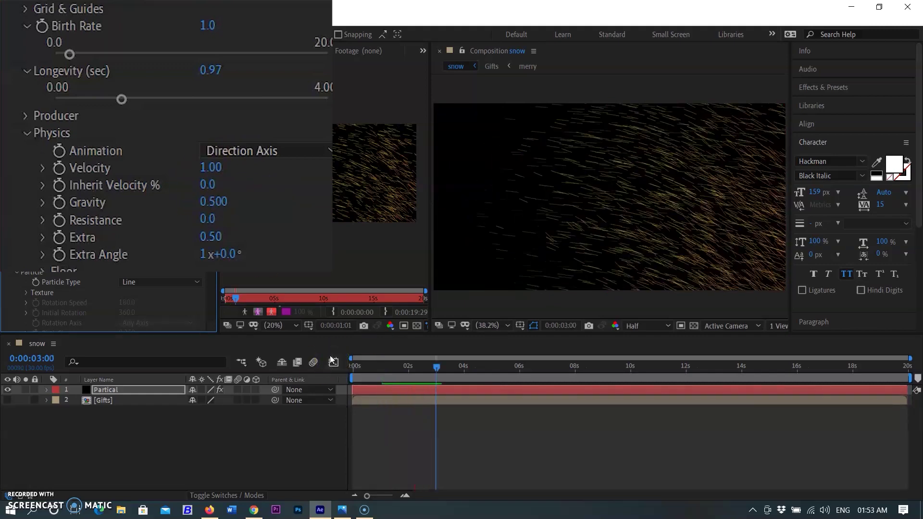
Step: Set the particle physics to Velocity 1.16, Inherit Velocity 5.0, Gravity 0.900, Resistance 0.4, Extra 0.63 and Extra Angle 1x+87.0°
drag(211, 168, 282, 219)
click(207, 187)
drag(210, 220, 327, 268)
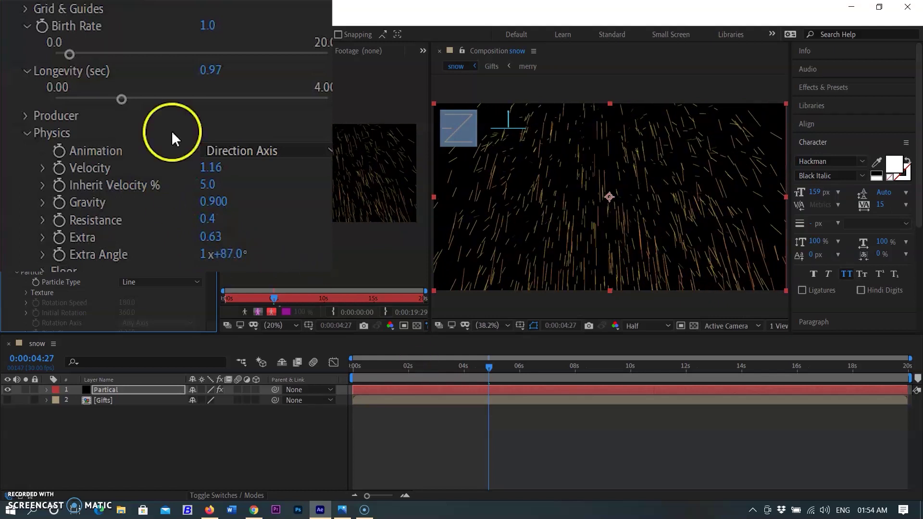
Step: Set the particle producer's Radius Y to 0.685 and Radius Z to 0.490, and preview the snow composition from the start
click(27, 117)
drag(215, 199, 239, 218)
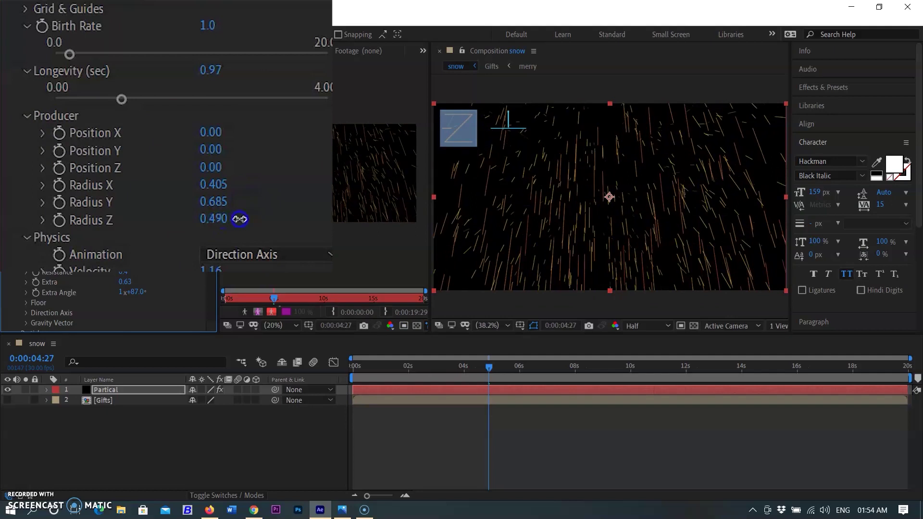
click(353, 366)
key(space)
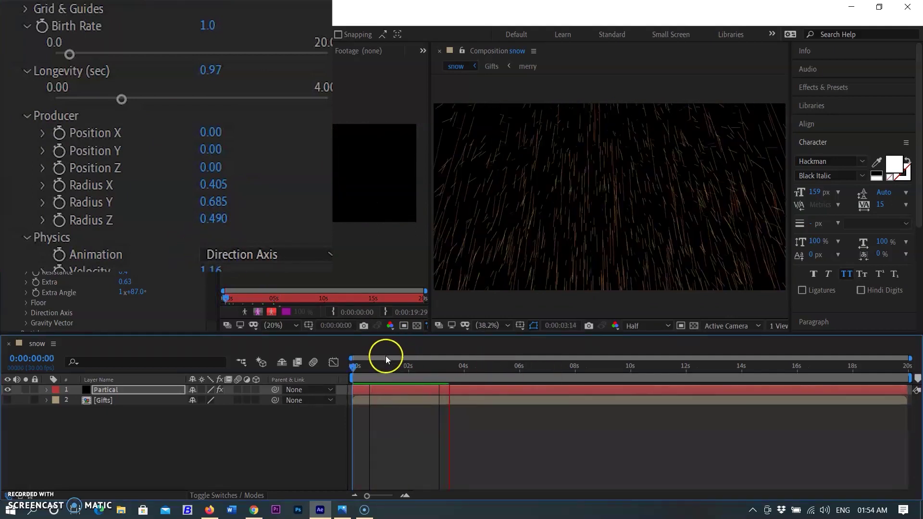
click(386, 368)
Step: Set the particle physics Velocity to 0.01 and preview the slower particles
scroll(161, 317, down, 2)
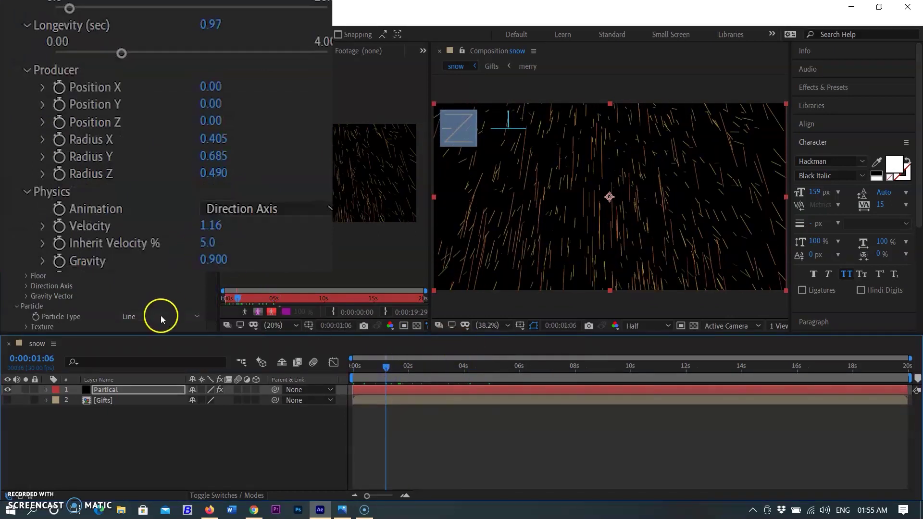
click(28, 72)
scroll(313, 255, down, 3)
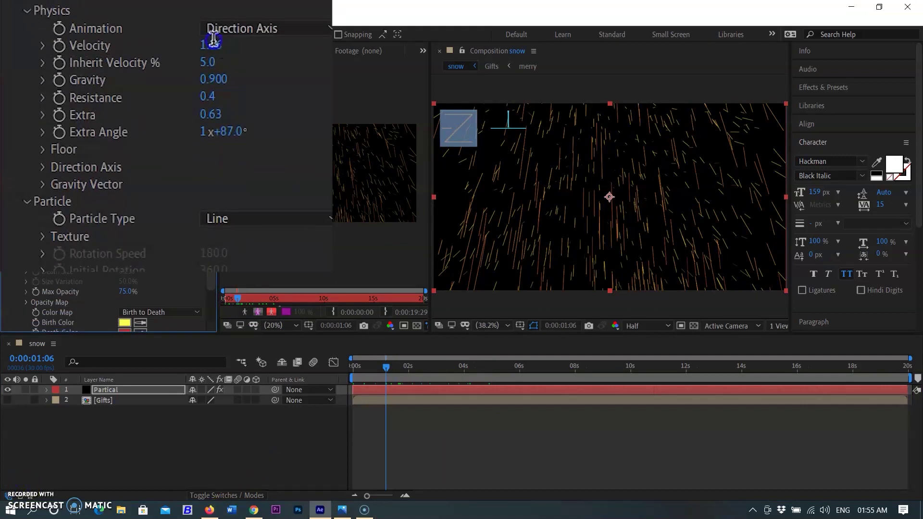
text(0.01)
click(389, 365)
key(space)
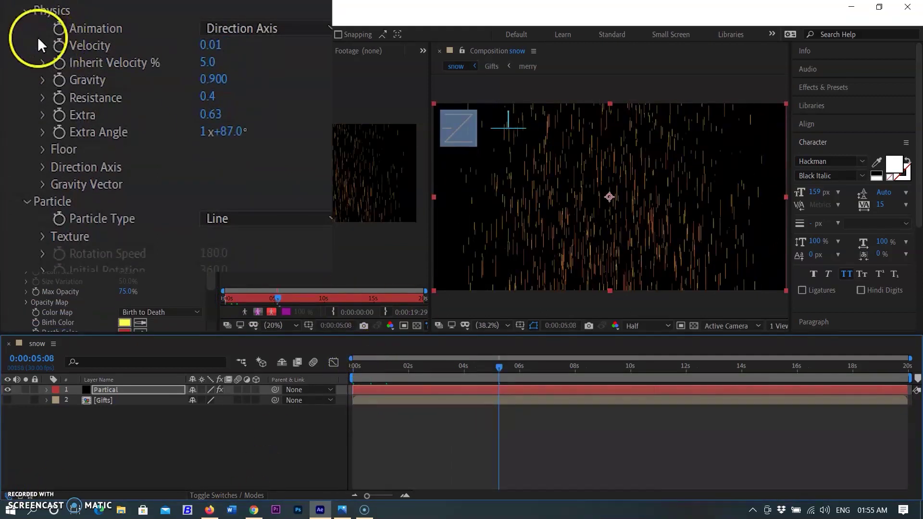
Step: Widen the particle producer to a Radius X of 0.825 and preview the fall from the start
scroll(39, 43, up, 4)
click(29, 4)
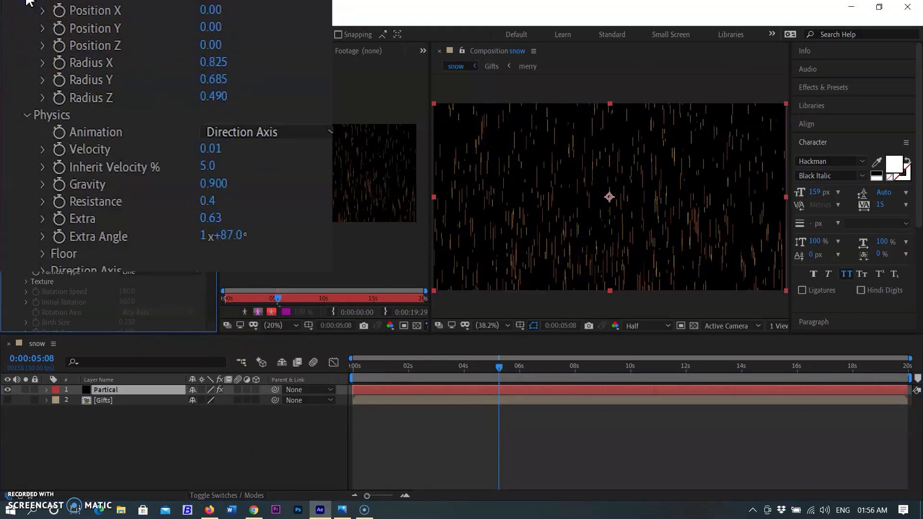
scroll(29, 4, down, 4)
drag(499, 367, 315, 360)
key(space)
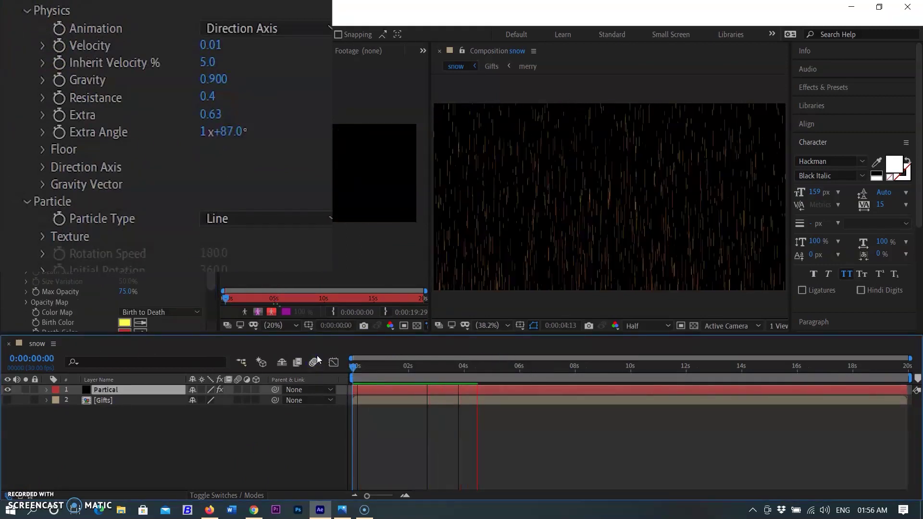
click(381, 383)
Step: Set Inherit Velocity % to 0.0 and the gravity vector's Gravity X to 0.160, and preview the slanted fall from about 1 second
click(42, 64)
click(27, 10)
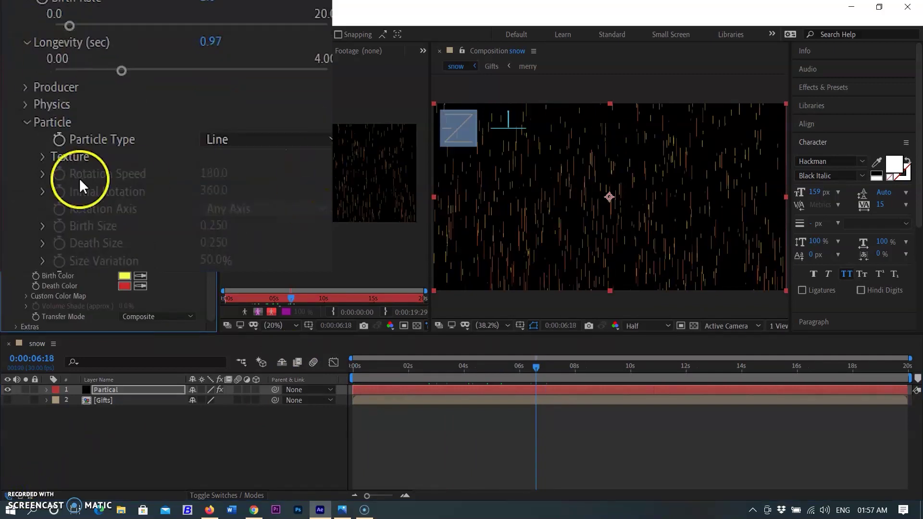
click(26, 105)
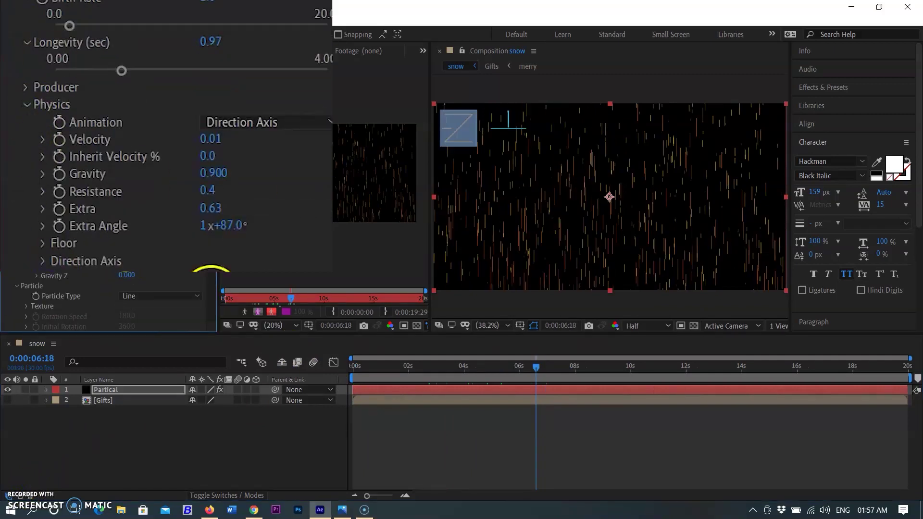
click(515, 377)
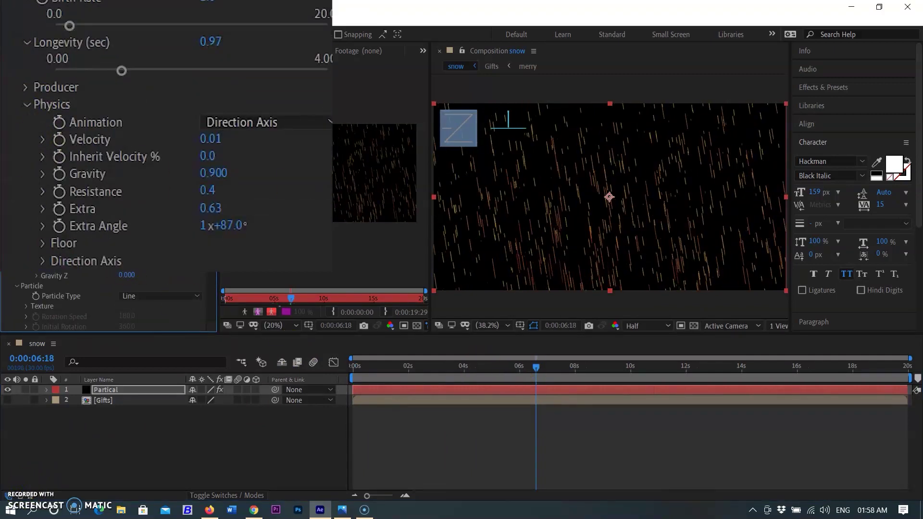
click(381, 361)
key(space)
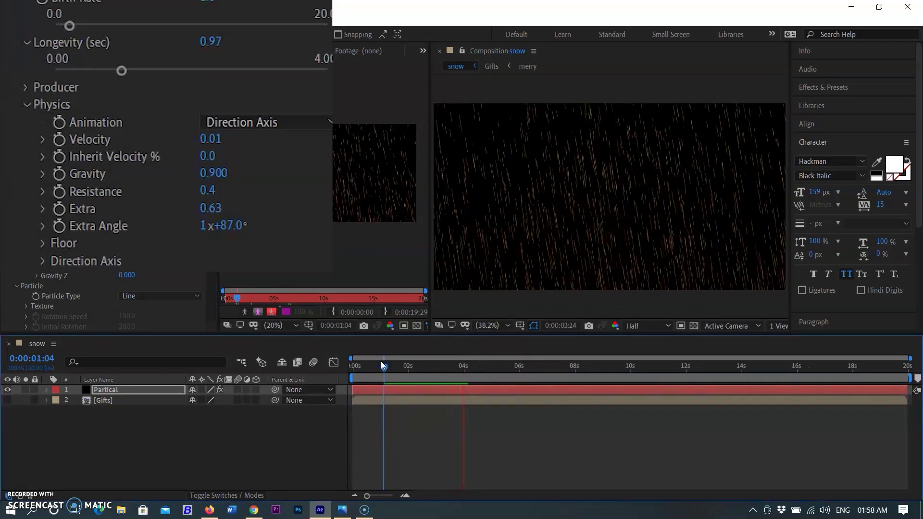
click(384, 360)
Step: Set the Particle Type to Faded Sphere, after trying Star and Shaded Sphere
click(27, 104)
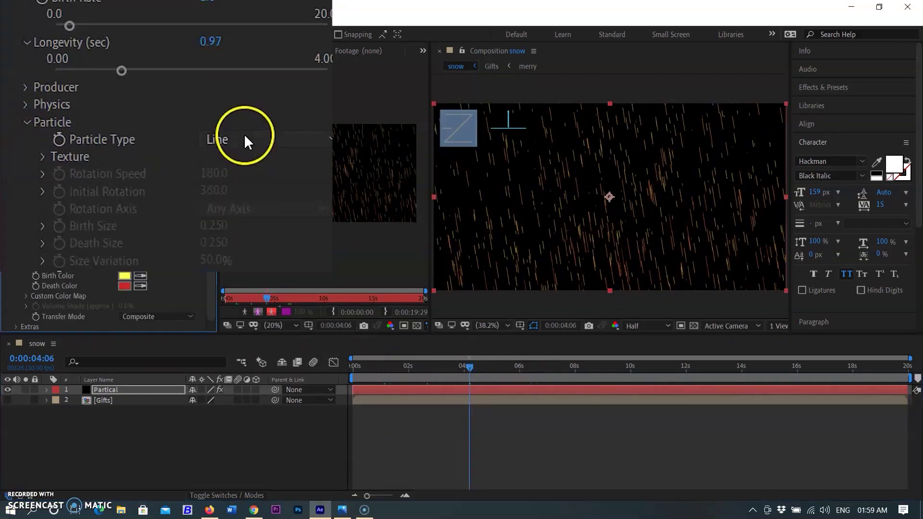
click(277, 139)
click(262, 185)
click(296, 141)
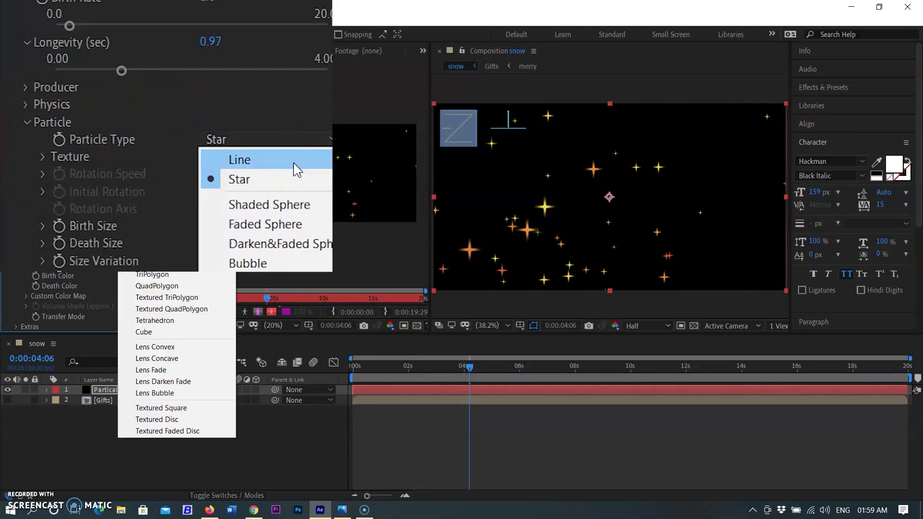
click(269, 205)
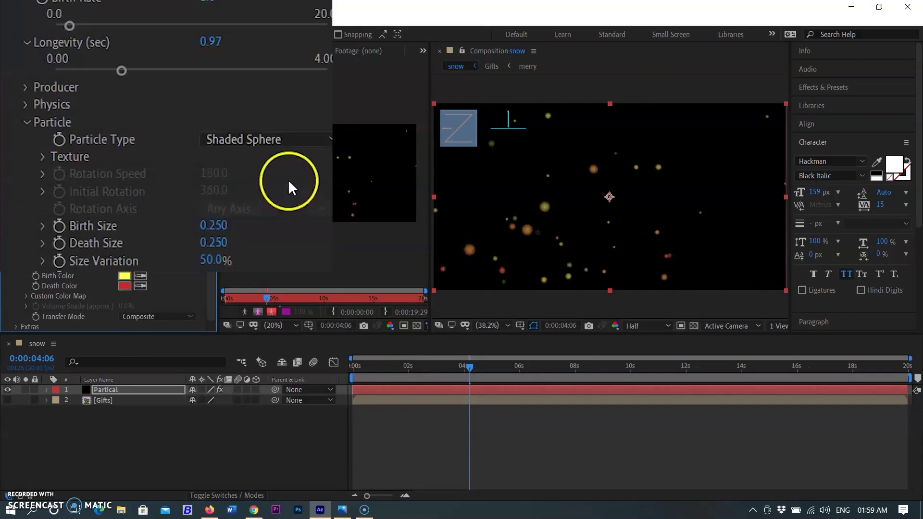
click(278, 136)
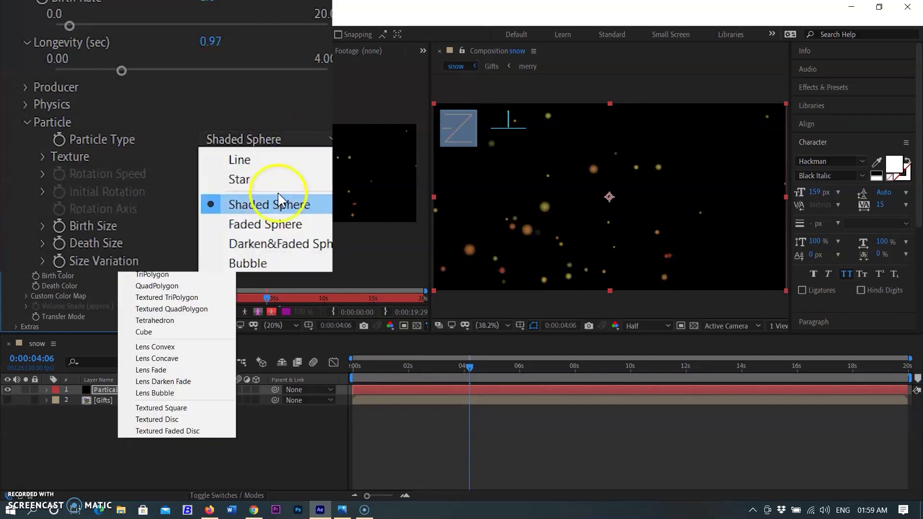
click(271, 224)
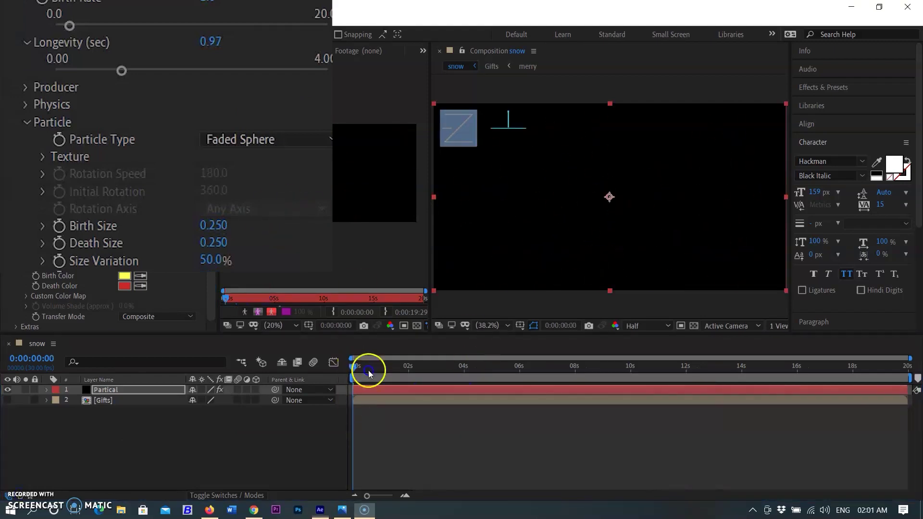
Step: Set the particles' Birth Size to 0.050 and Death Size to 0.570, and preview them from the start
drag(368, 370, 452, 380)
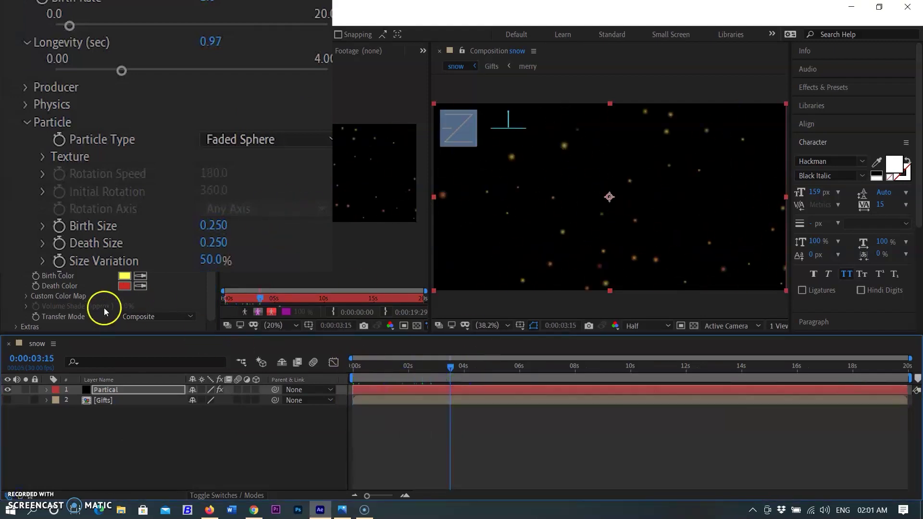
click(221, 225)
drag(221, 225, 251, 246)
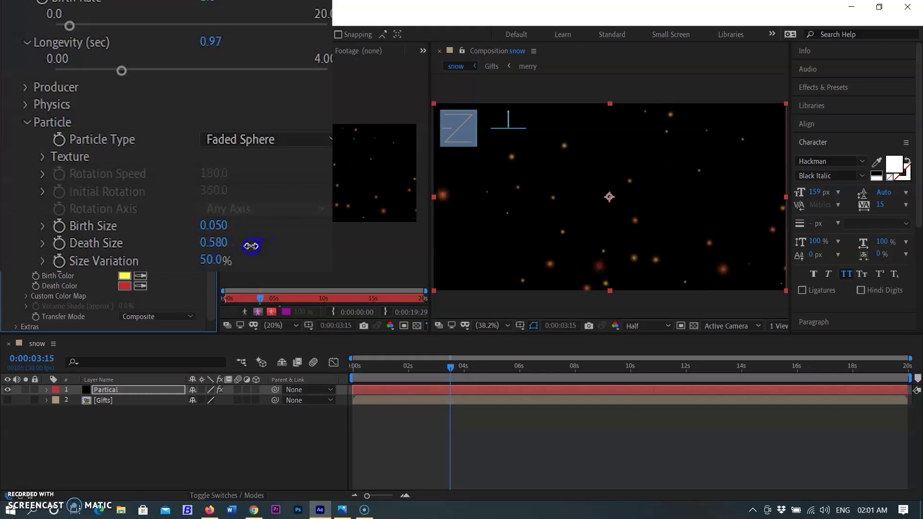
drag(446, 368, 300, 366)
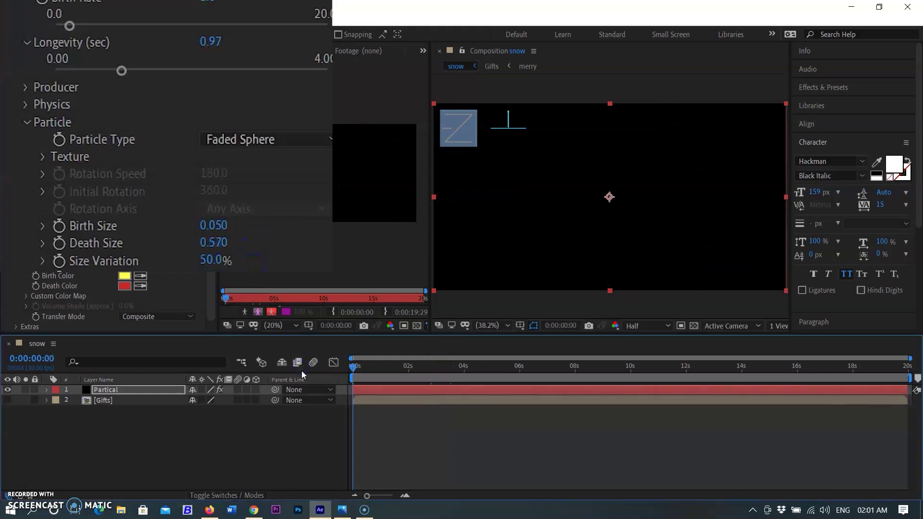
key(space)
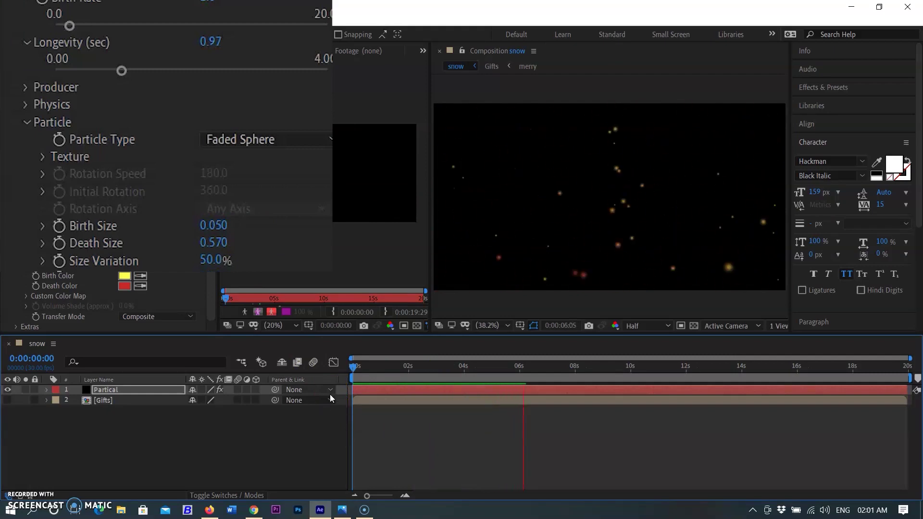
key(space)
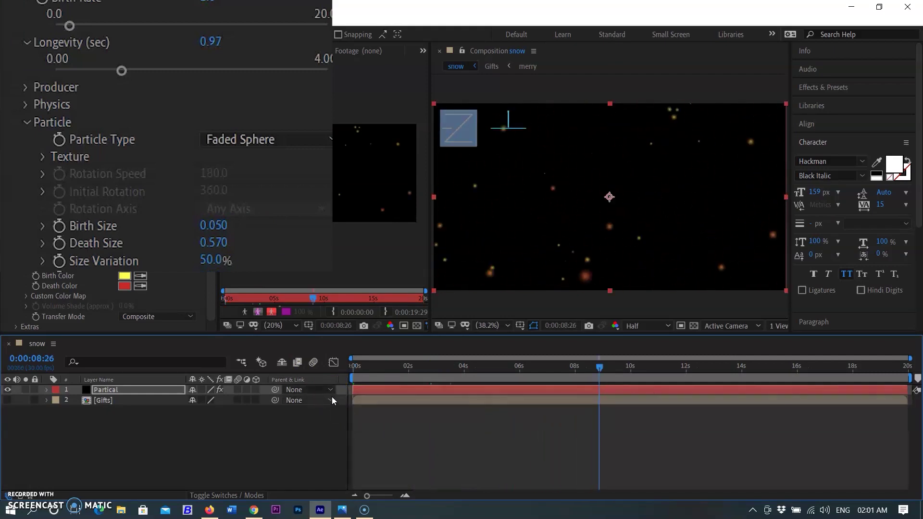
Step: Change the particles' Birth Color and Death Color to white, and preview the snow from the start
drag(622, 374, 561, 370)
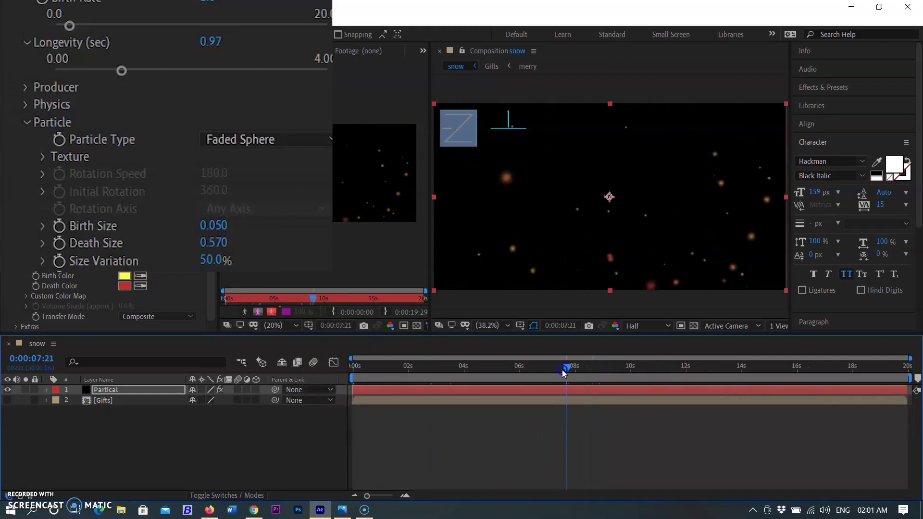
click(124, 276)
drag(620, 211, 539, 189)
click(858, 206)
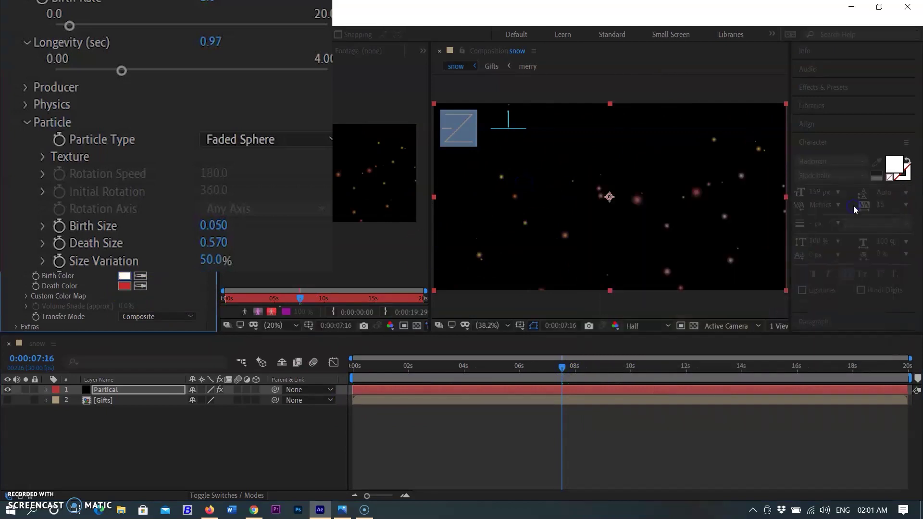
click(124, 286)
drag(622, 264, 546, 179)
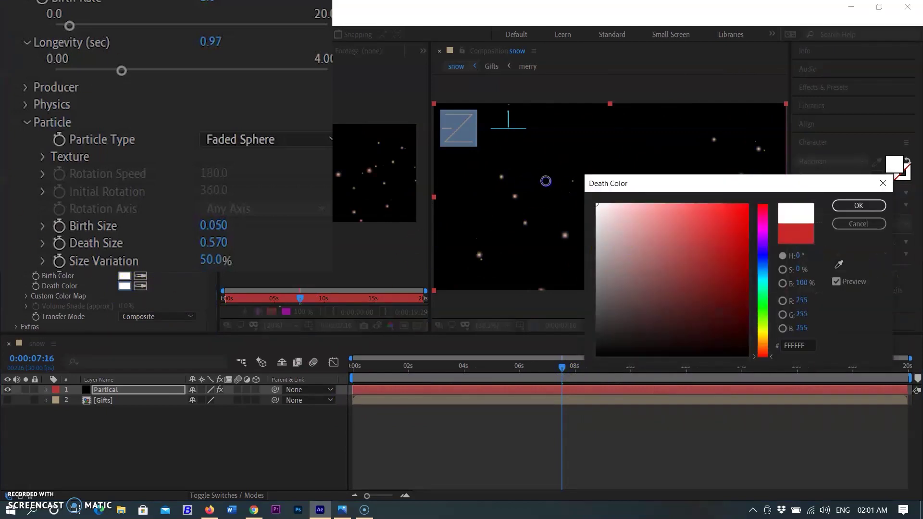
click(857, 206)
key(Home)
key(space)
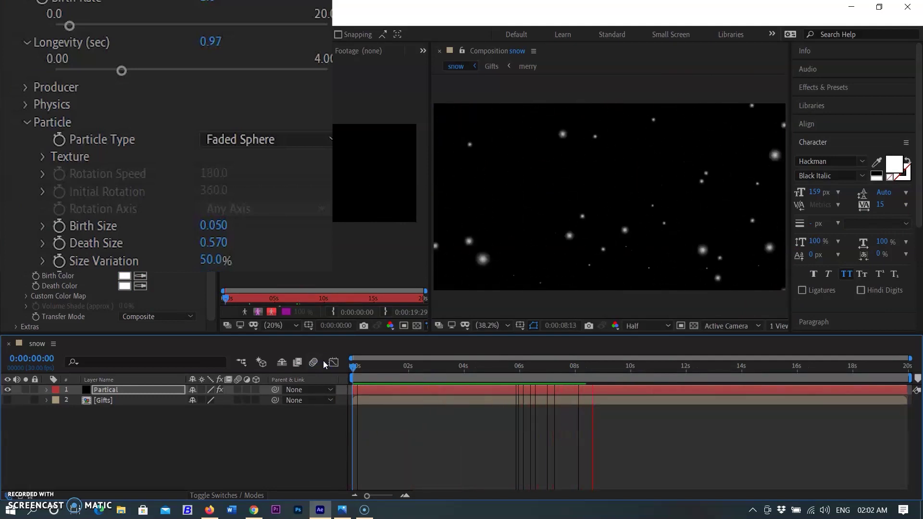
Step: Reduce the particles' Death Size to 0.310
click(232, 246)
text(0.31)
key(Return)
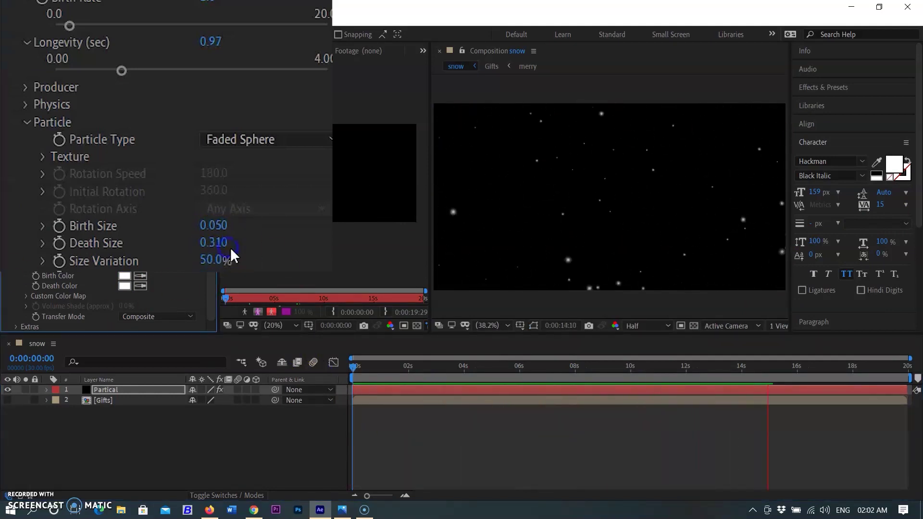
click(229, 226)
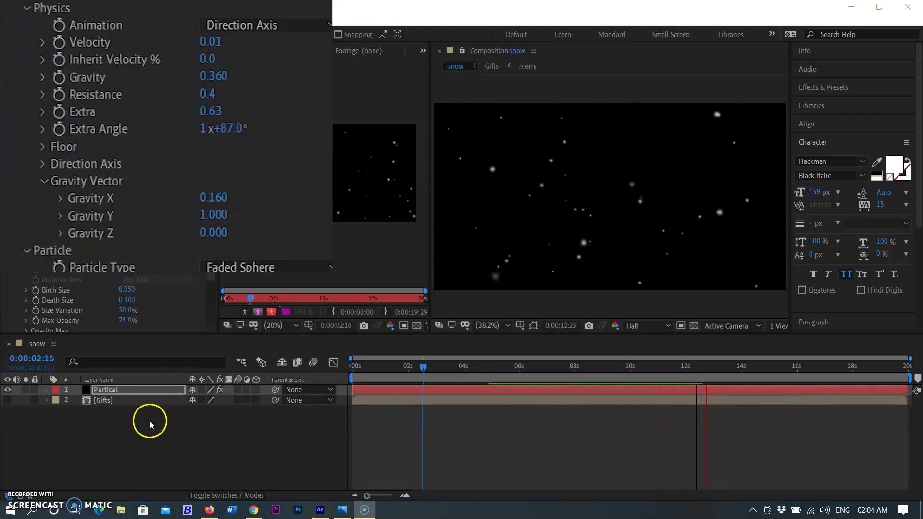
Step: Set the particles' Death Size to 0.270 and play the preview
click(126, 301)
text(0.27)
key(Return)
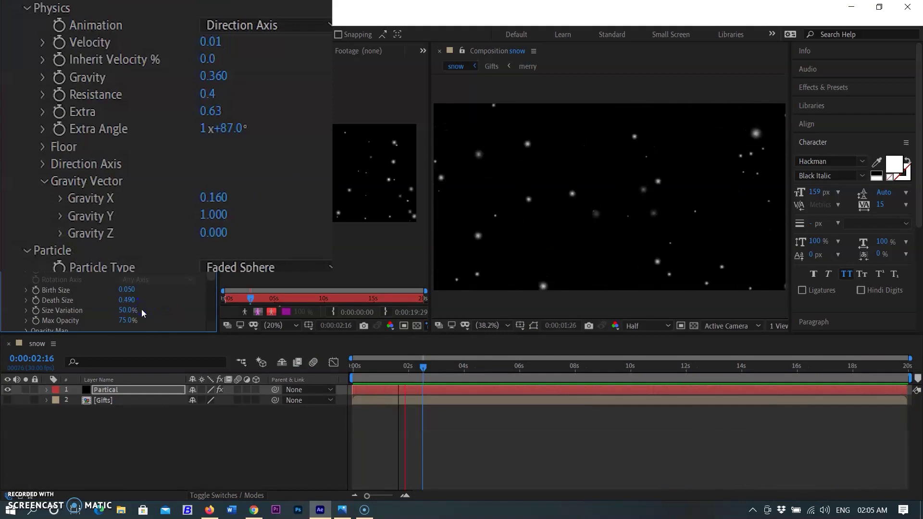
drag(102, 301, 118, 300)
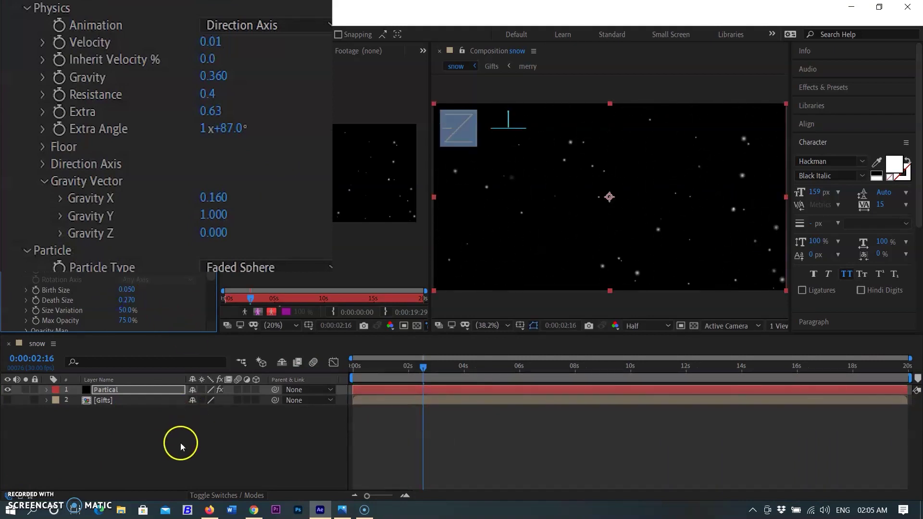
key(space)
Step: Set the particle physics Gravity to 0.350, after trying 0.61
click(211, 77)
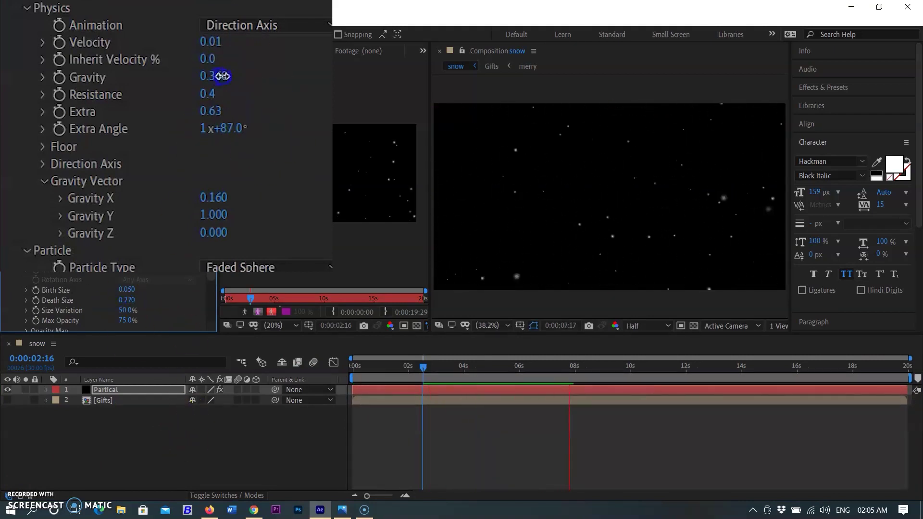
text(0.61)
key(Return)
click(212, 78)
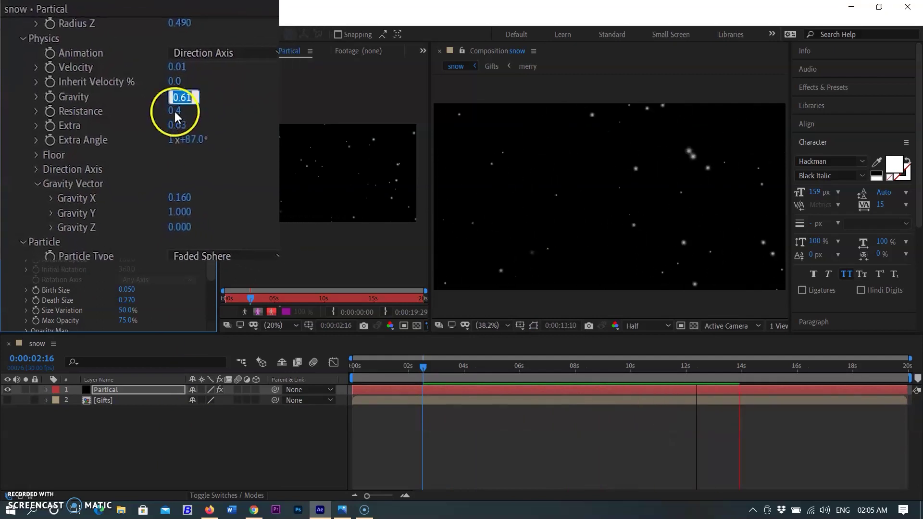
text(0.350)
key(Return)
click(183, 429)
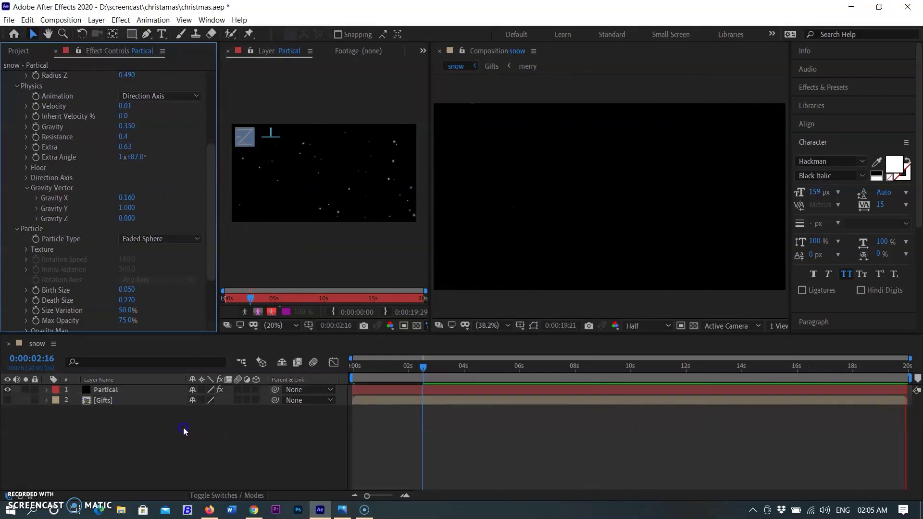
Step: Pre-compose the Partical layer as "Partical Comp", moving all attributes into the new composition, and preview the snow from the start
right_click(408, 390)
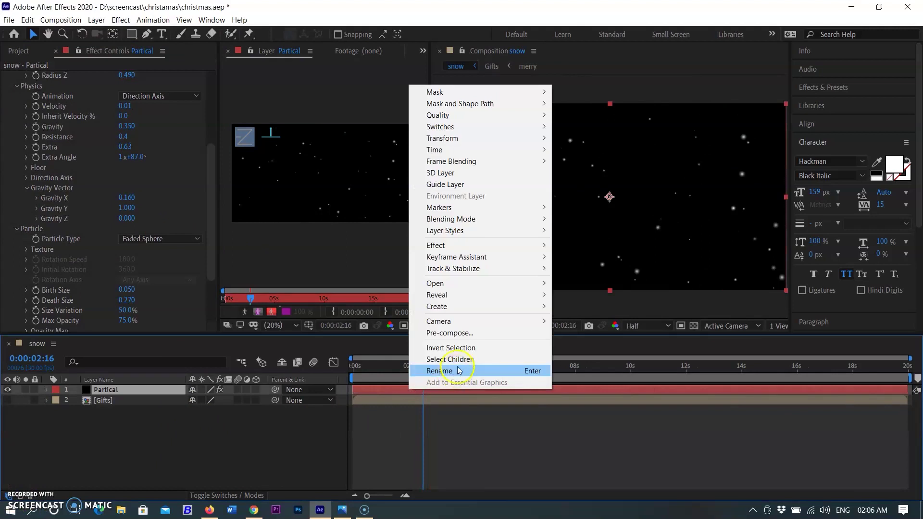
mouse_move(477, 262)
click(449, 332)
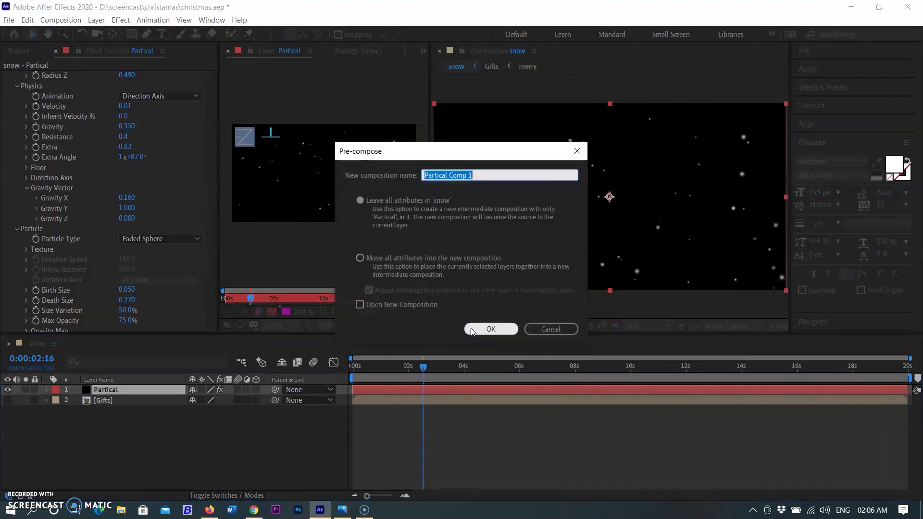
click(427, 261)
click(494, 176)
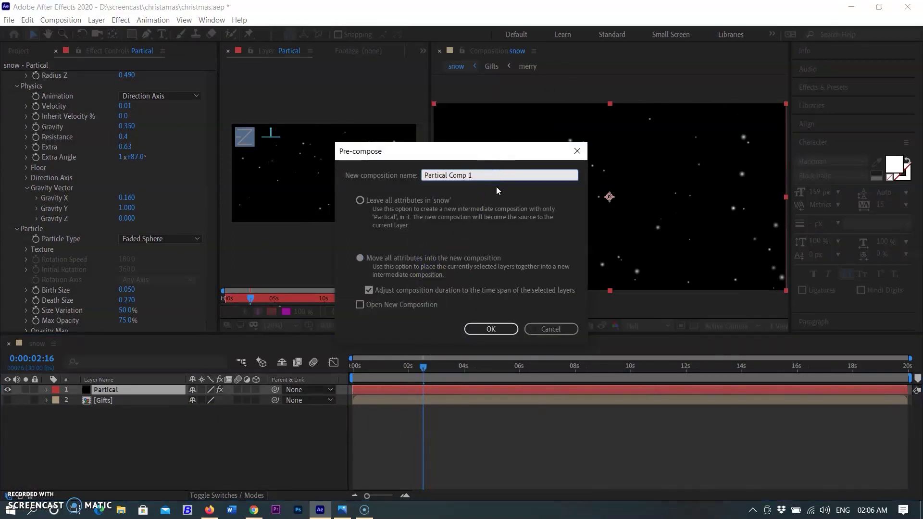
text(p)
key(Return)
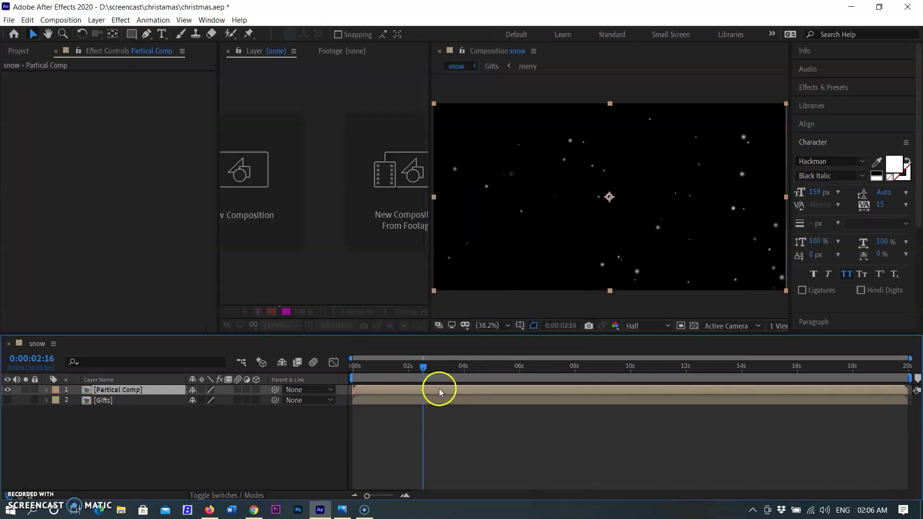
drag(421, 368, 352, 377)
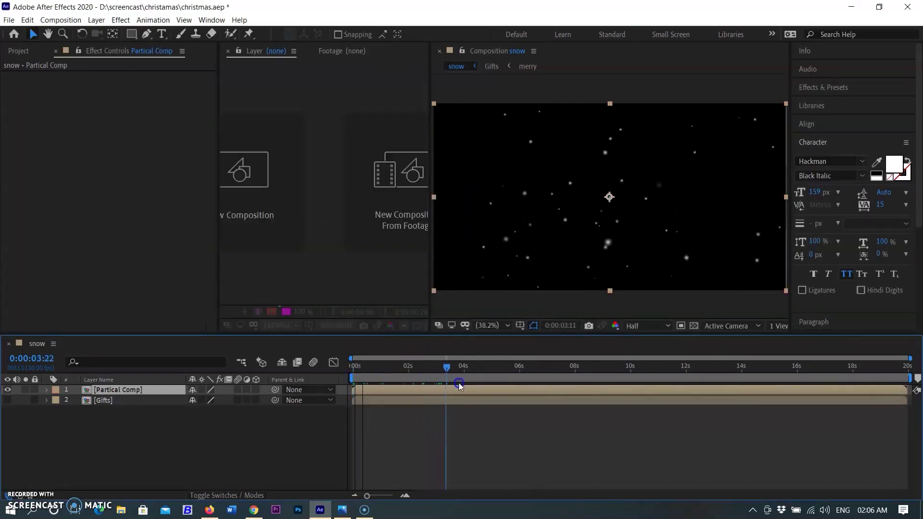
Step: Enable time remapping on the Partical Comp layer and set its first keyframe to 0:00:15:00
drag(458, 382, 341, 376)
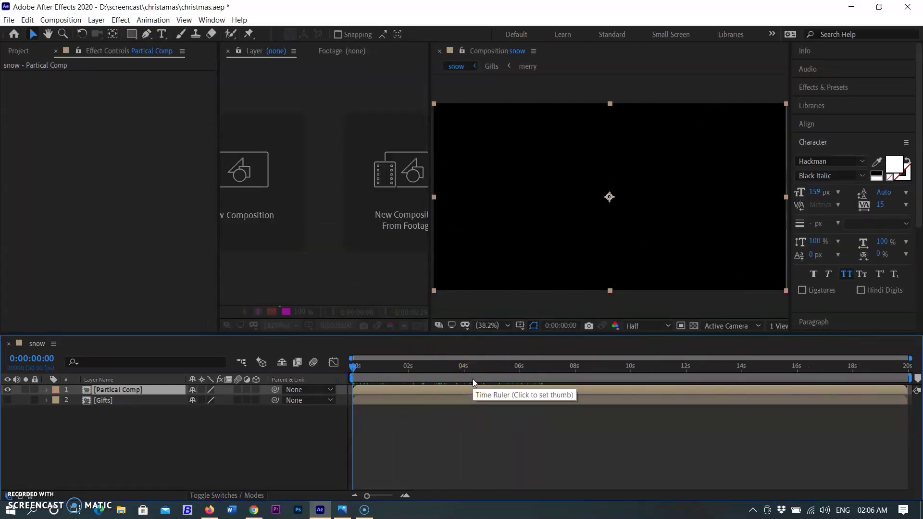
right_click(442, 389)
mouse_move(529, 149)
click(648, 149)
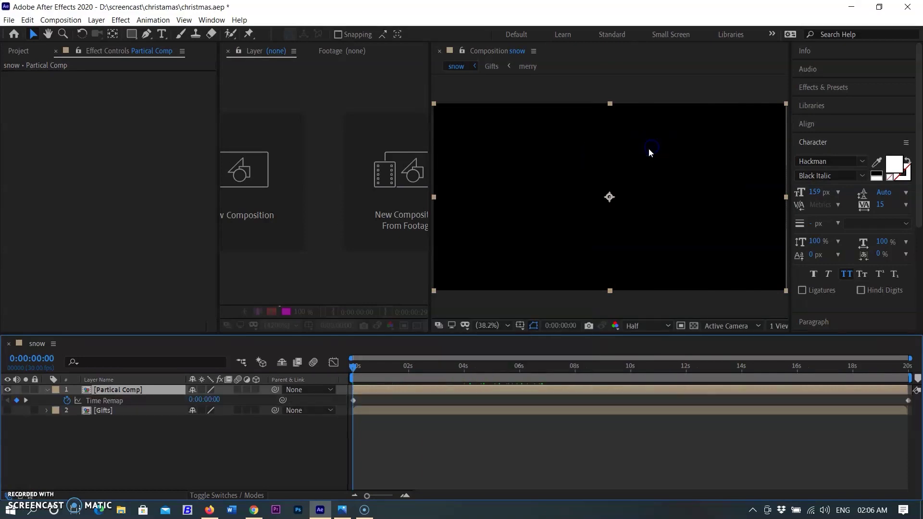
click(207, 399)
text(1500)
key(Return)
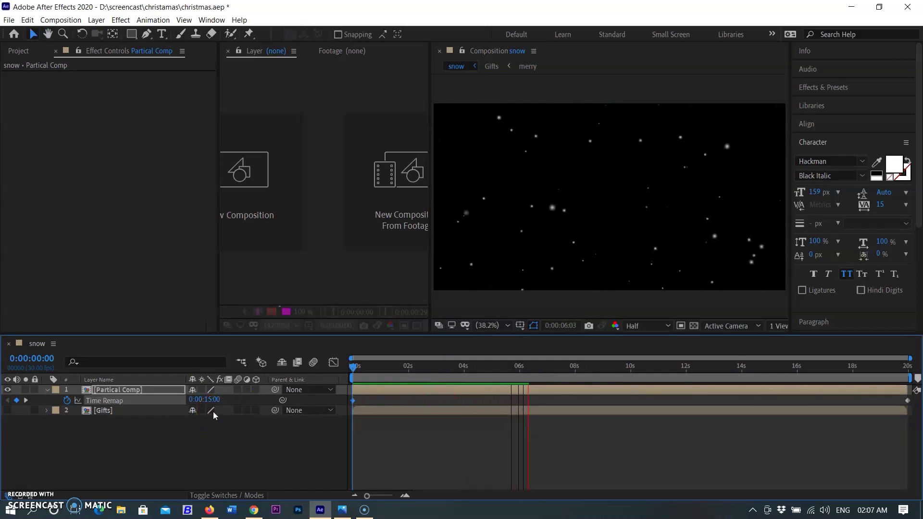
Step: Set the first Time Remap keyframe of Partical Comp to 0:00:10:00 and make the Gifts layer visible in the preview
click(211, 399)
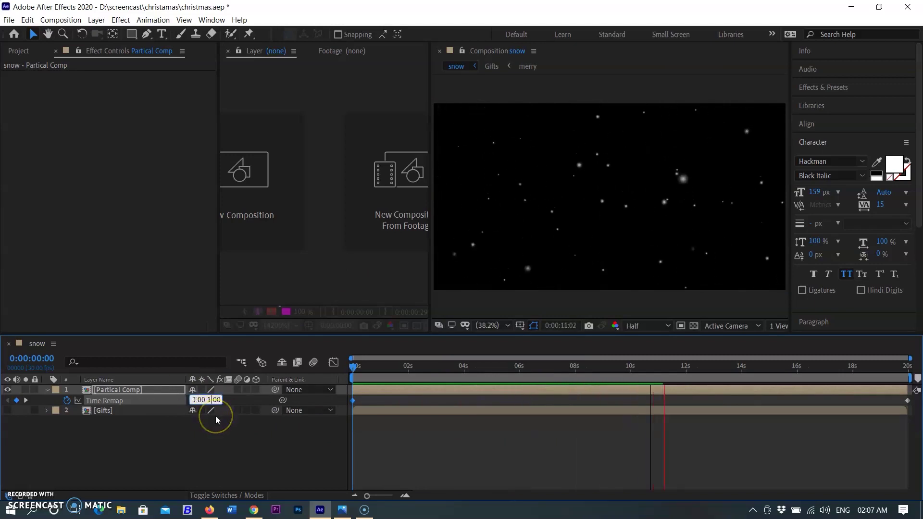
text(1000)
key(Return)
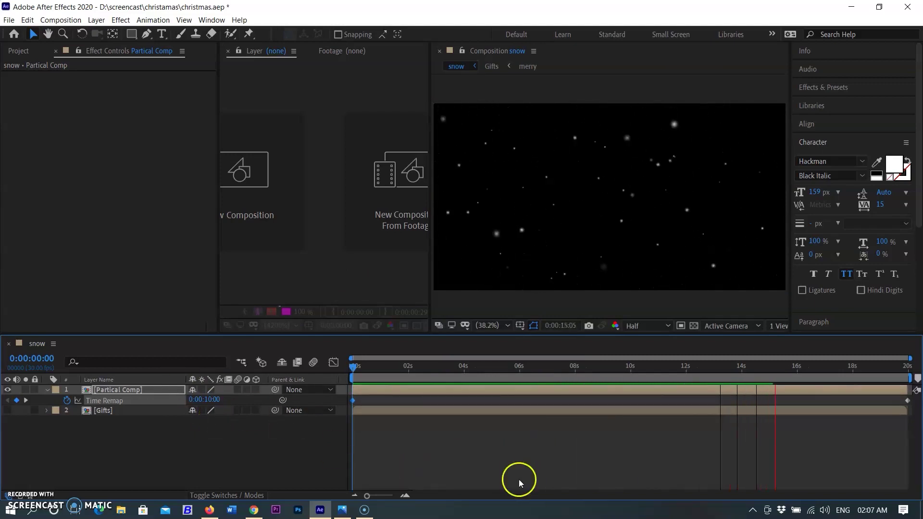
click(7, 410)
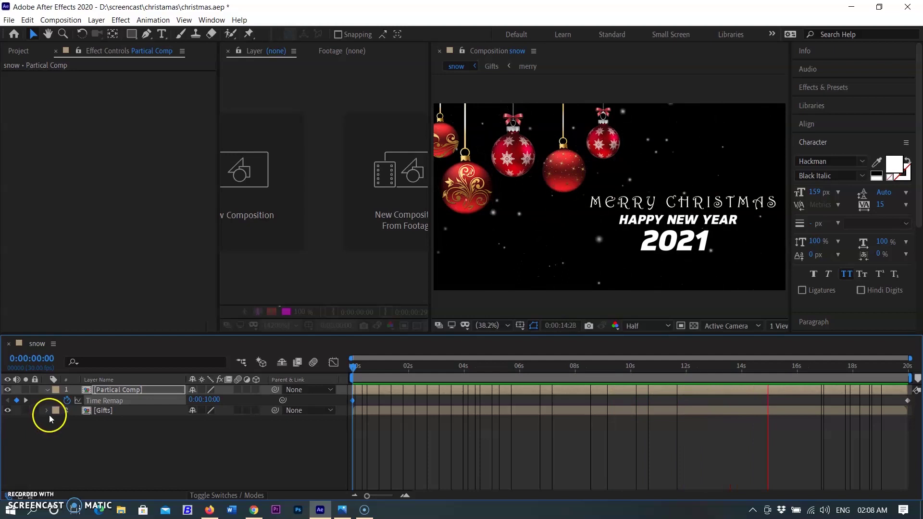
click(20, 494)
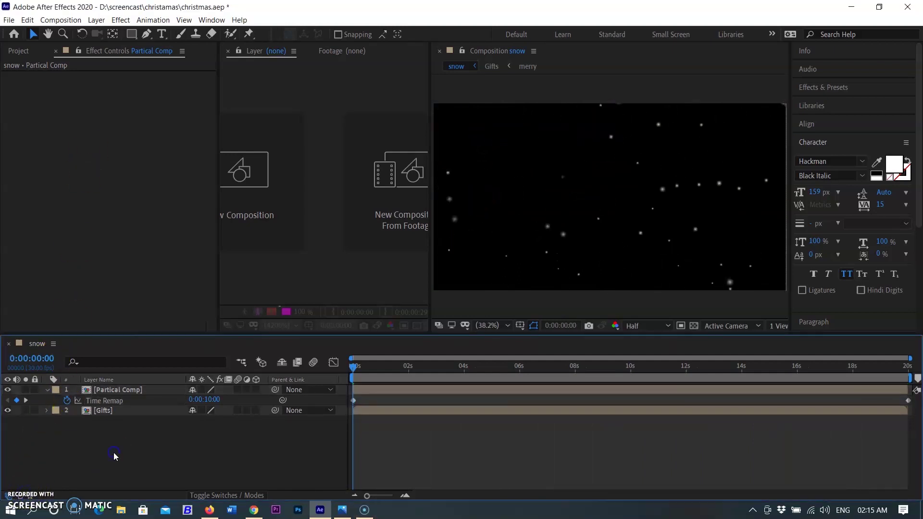
Step: Import the image Red-Gradient-Background-Graphics-1.jpg from the christamas folder into the project
click(80, 250)
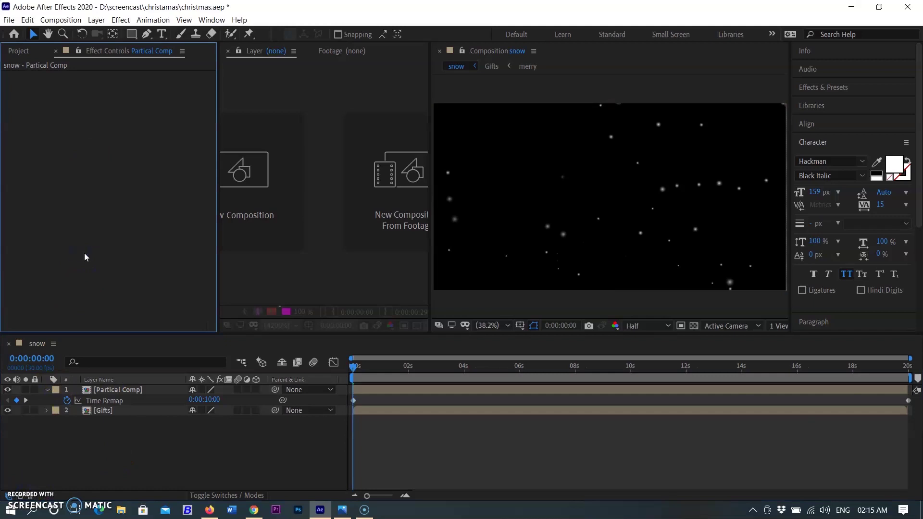
key(ctrl+i)
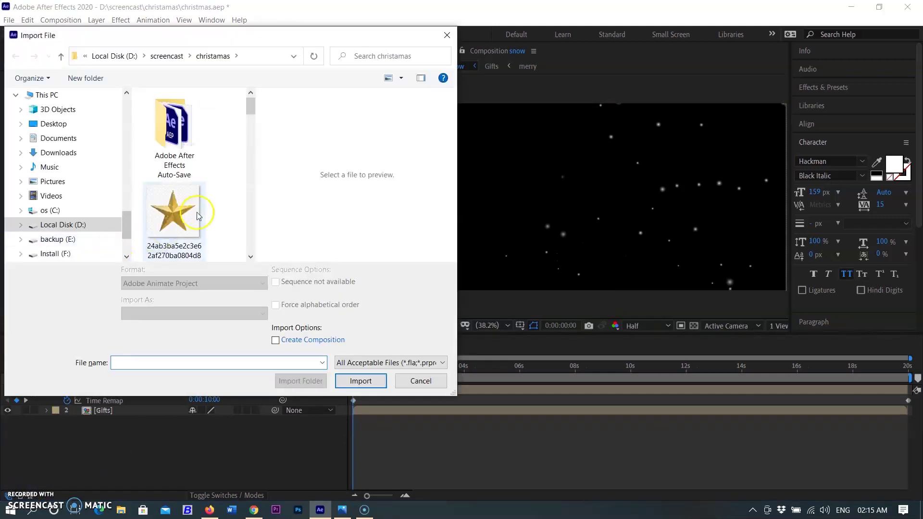
scroll(199, 209, down, 3)
scroll(200, 207, down, 4)
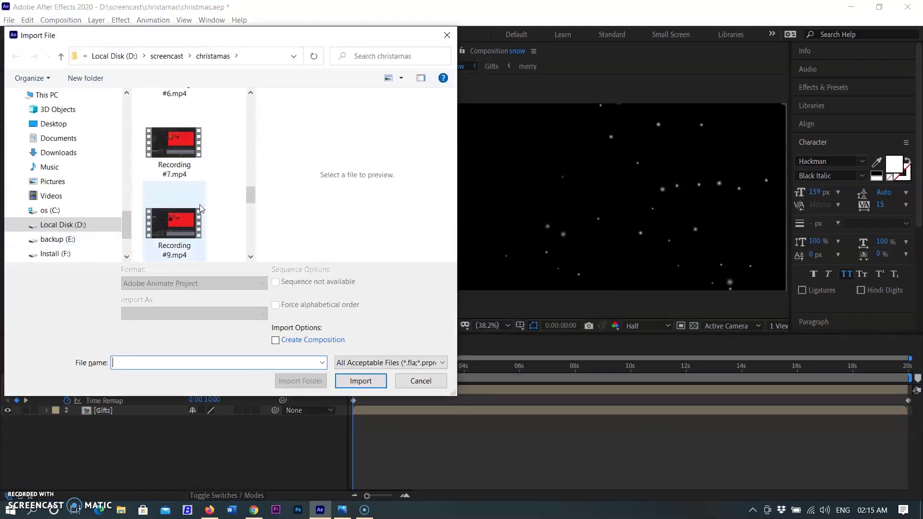
scroll(200, 204, down, 4)
click(171, 214)
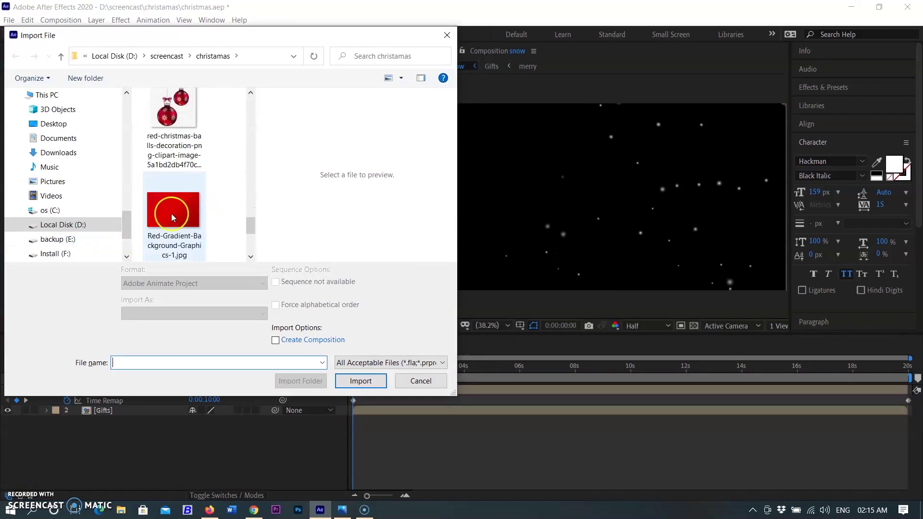
double_click(175, 213)
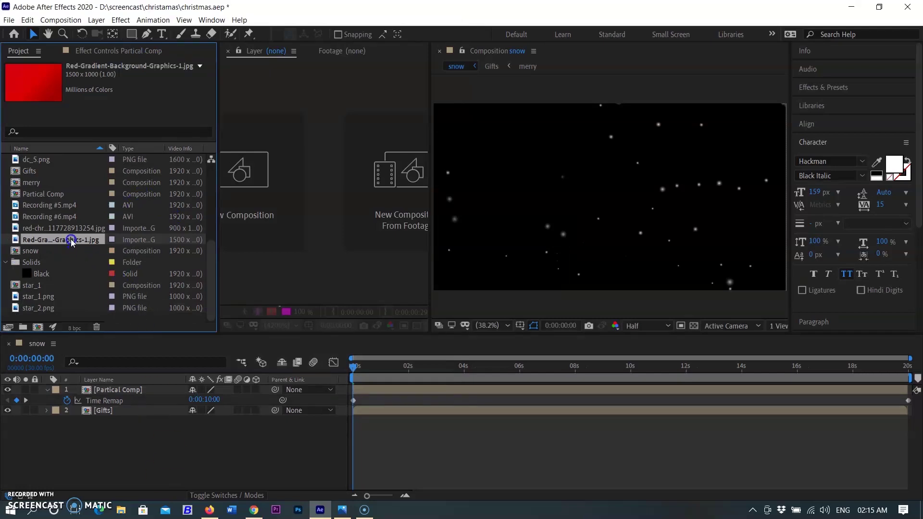
Step: Place the red gradient image beneath the Gifts layer, scale it to 141% to fill the frame, and preview the composition
drag(71, 241, 92, 456)
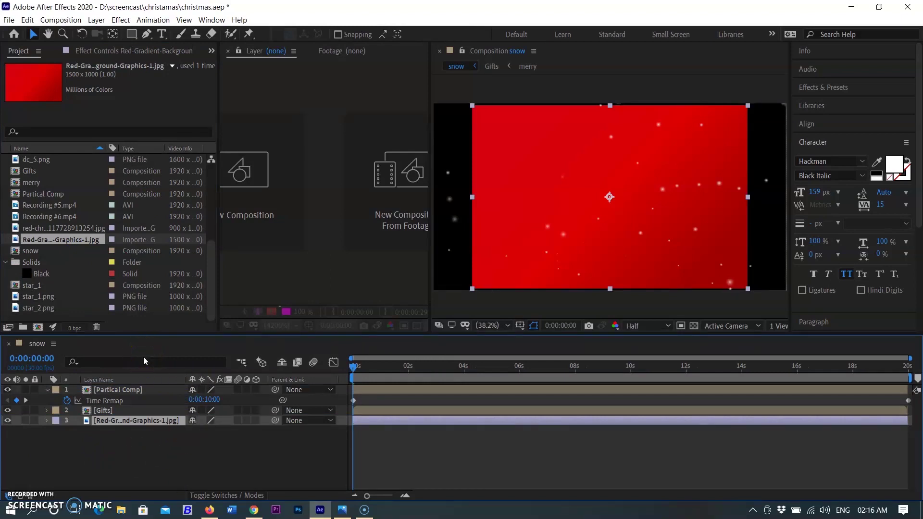
key(s)
drag(201, 433, 221, 433)
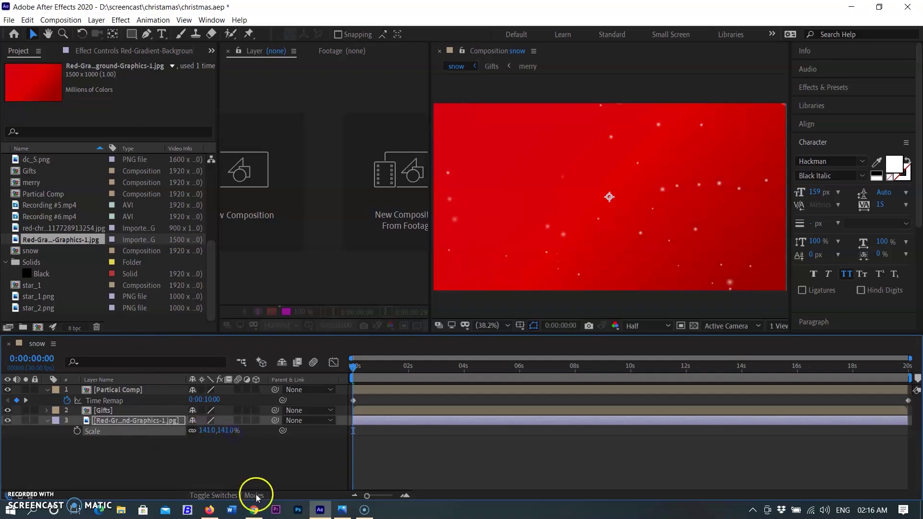
click(498, 485)
key(space)
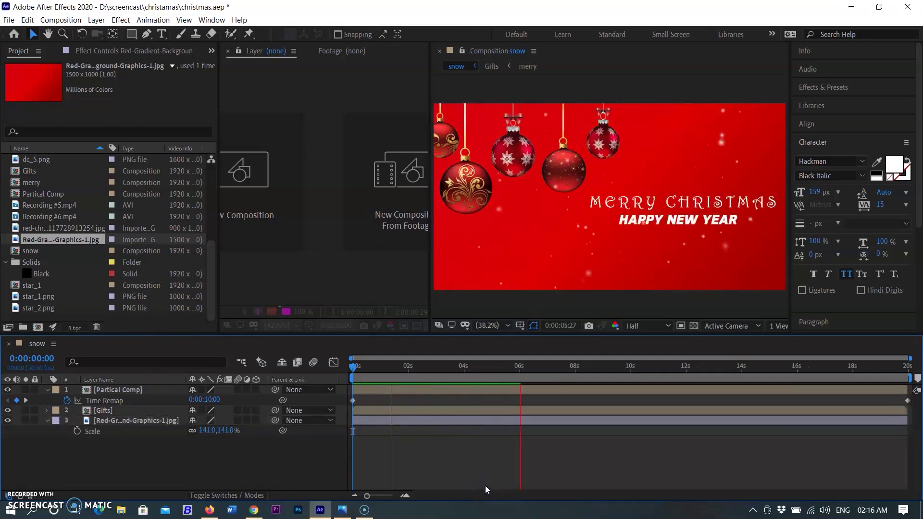
Step: Try shifting the red background layer so it starts at about 4 seconds, and preview the animation from the start
click(528, 368)
drag(528, 368, 470, 368)
drag(436, 421, 551, 431)
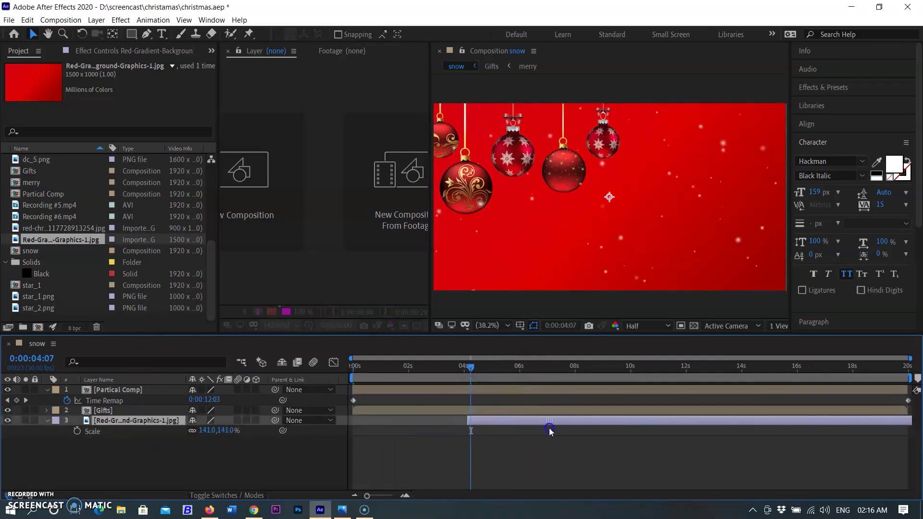
drag(477, 369, 324, 374)
key(space)
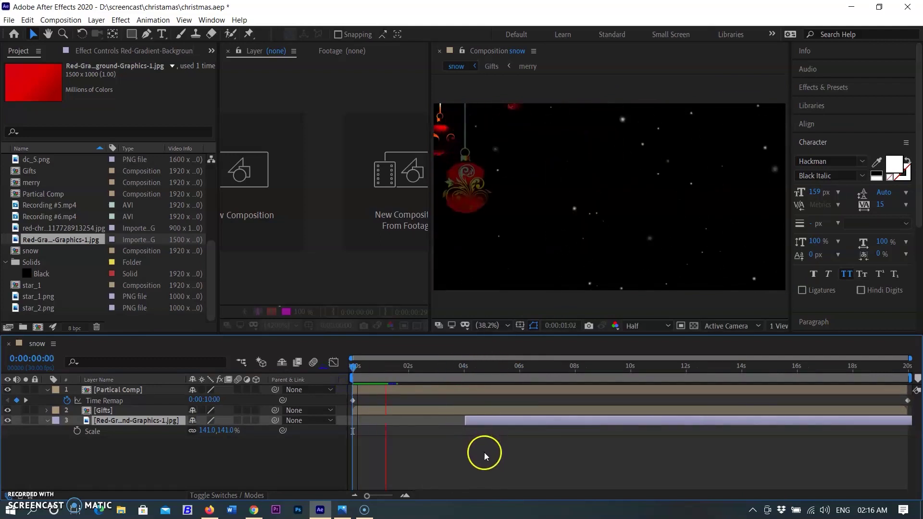
key(space)
drag(533, 368, 336, 372)
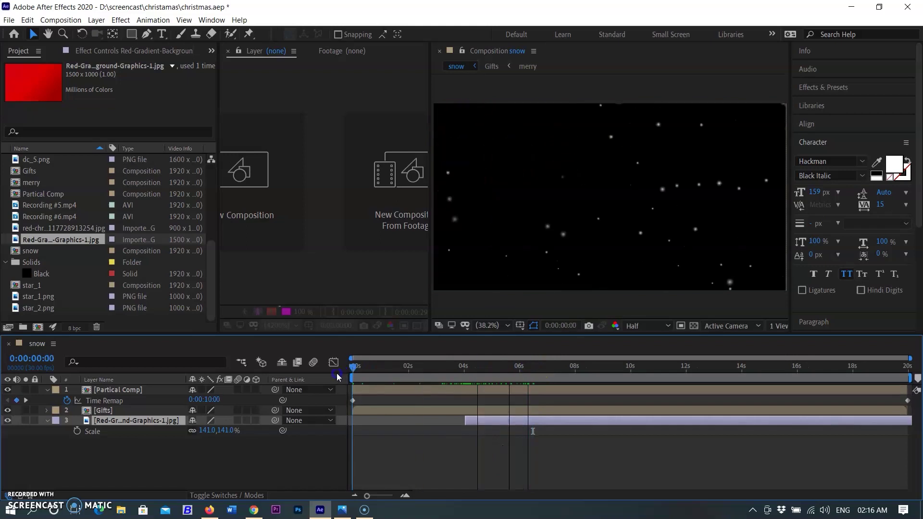
key(space)
key(space)
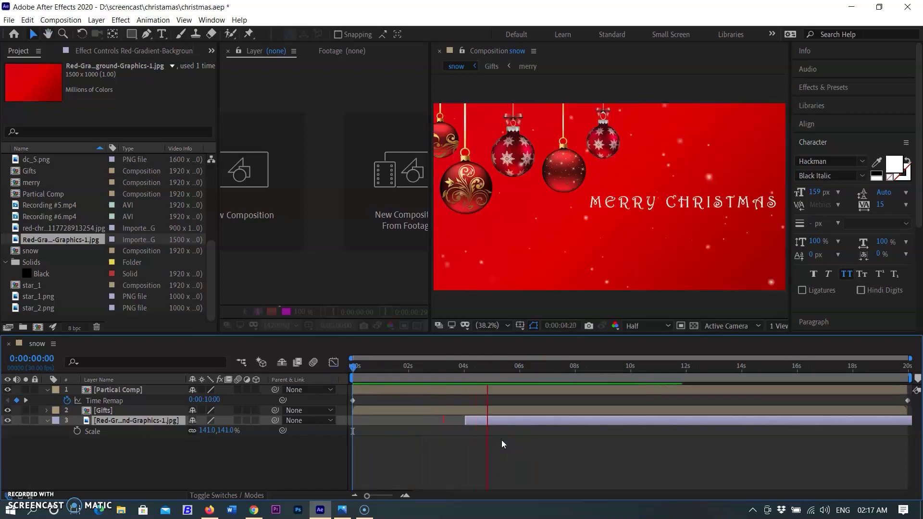
key(space)
Step: Move the red background layer back to the start of the composition and preview the result
key(v)
drag(488, 421, 376, 427)
key(space)
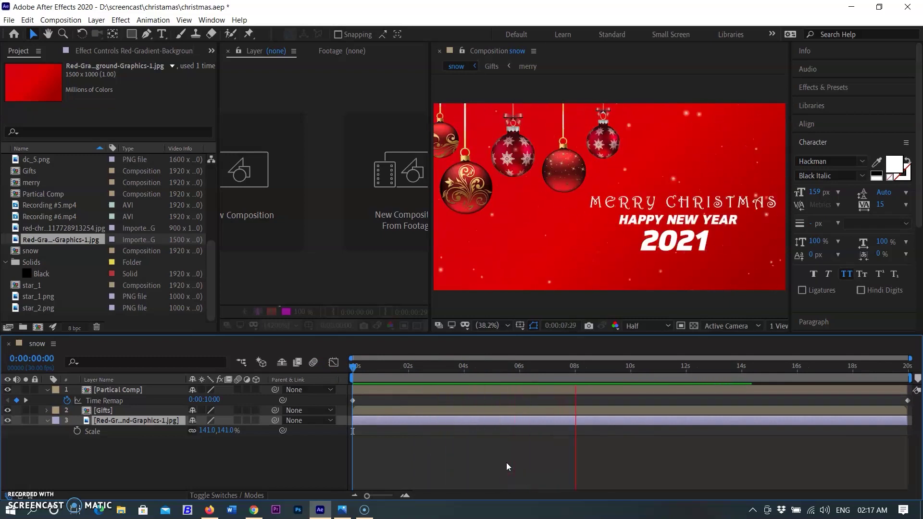
key(space)
click(706, 380)
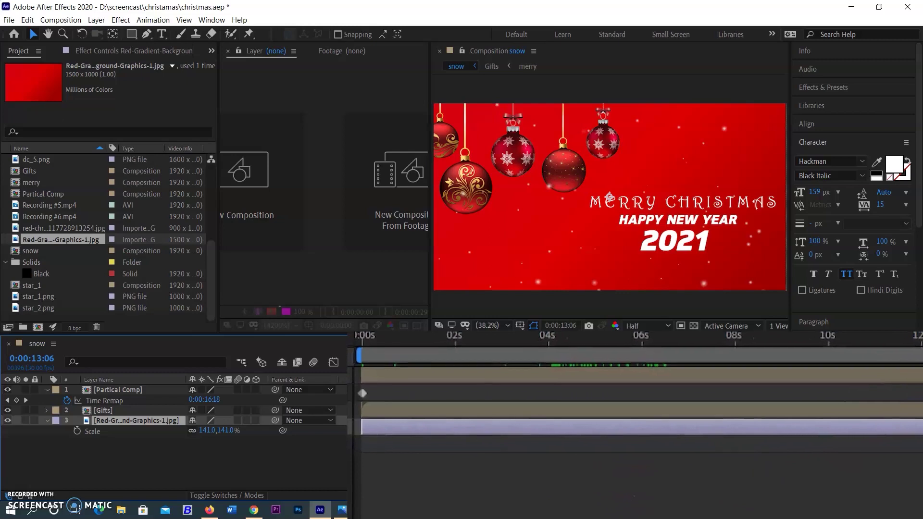
Step: Keyframe the red background layer's opacity from 0% at the start to 100% at 0:00:11:28, and preview the fade
click(152, 479)
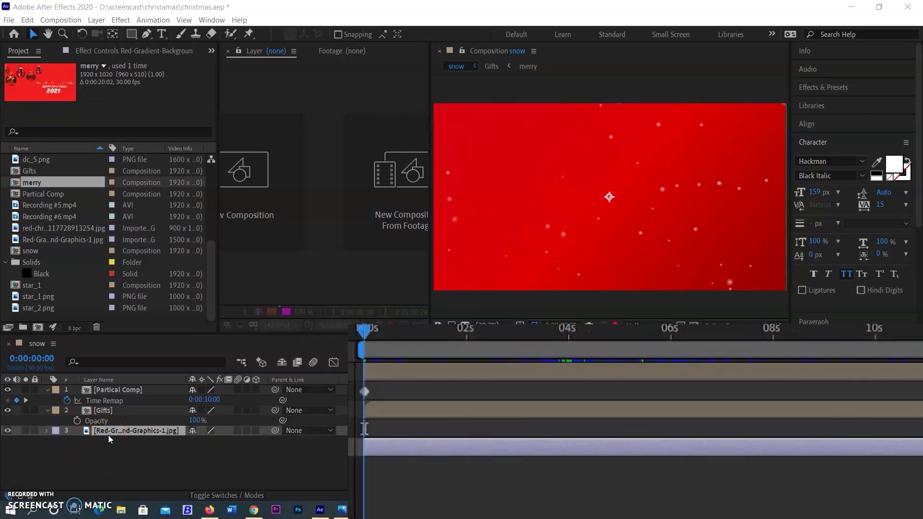
click(425, 447)
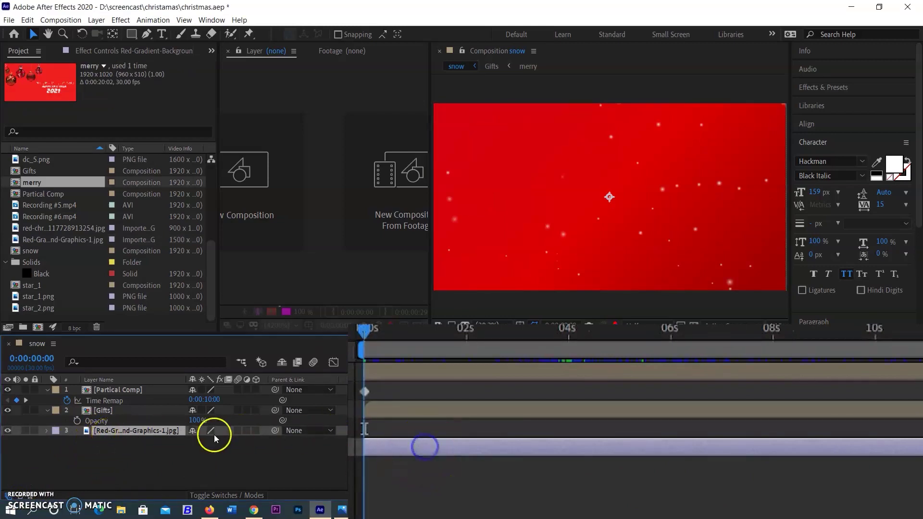
key(t)
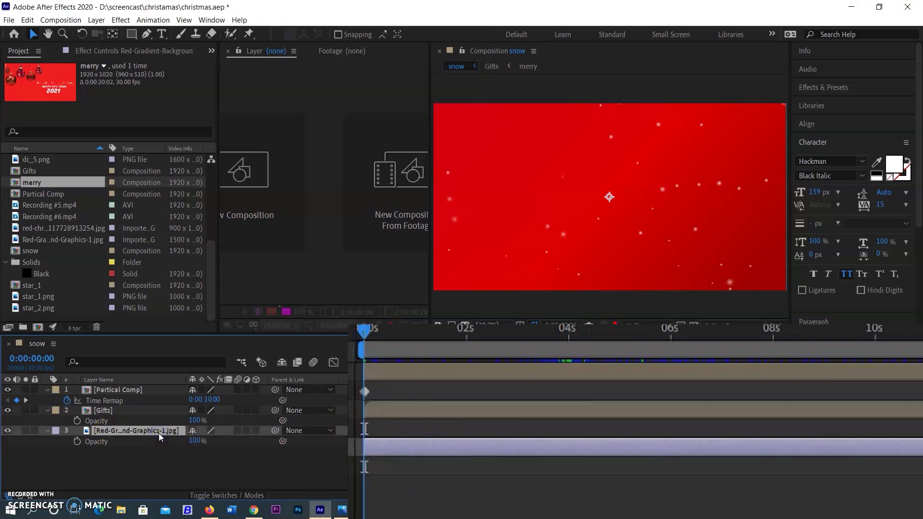
click(77, 442)
click(505, 368)
drag(384, 329, 919, 378)
click(16, 441)
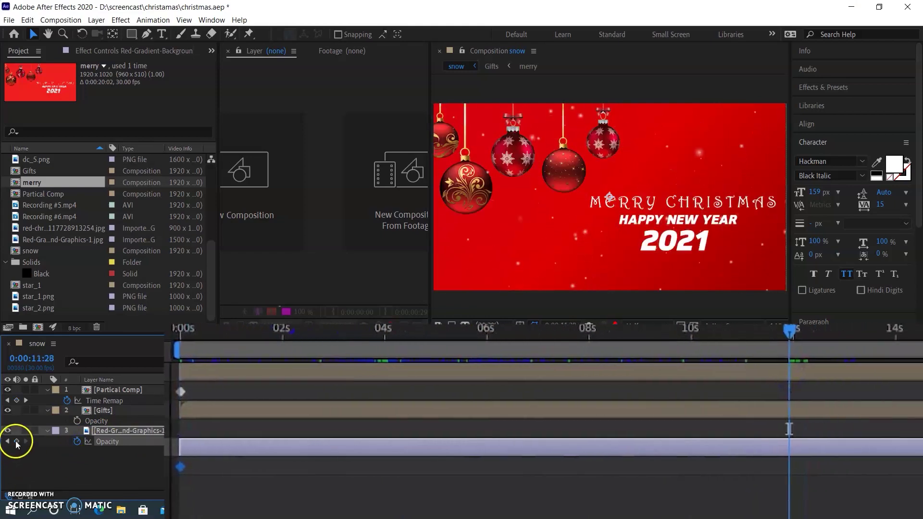
click(782, 343)
drag(782, 343, 150, 412)
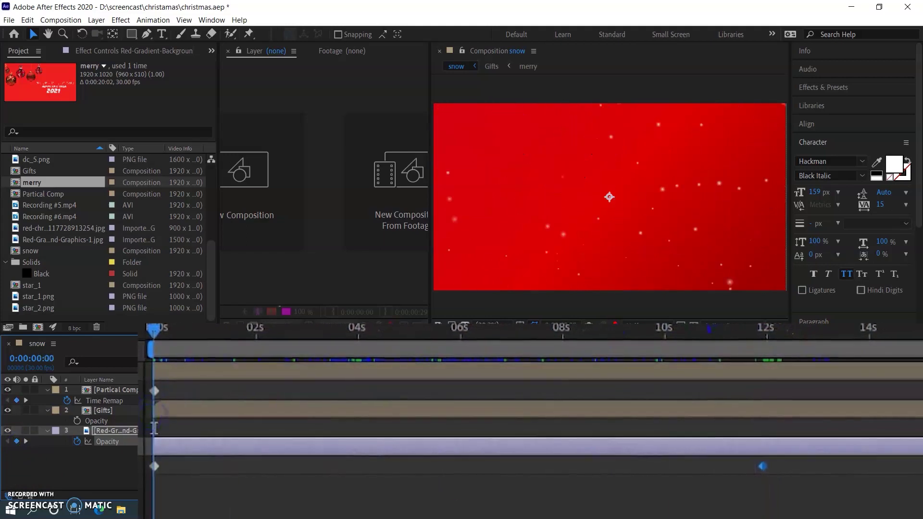
key(space)
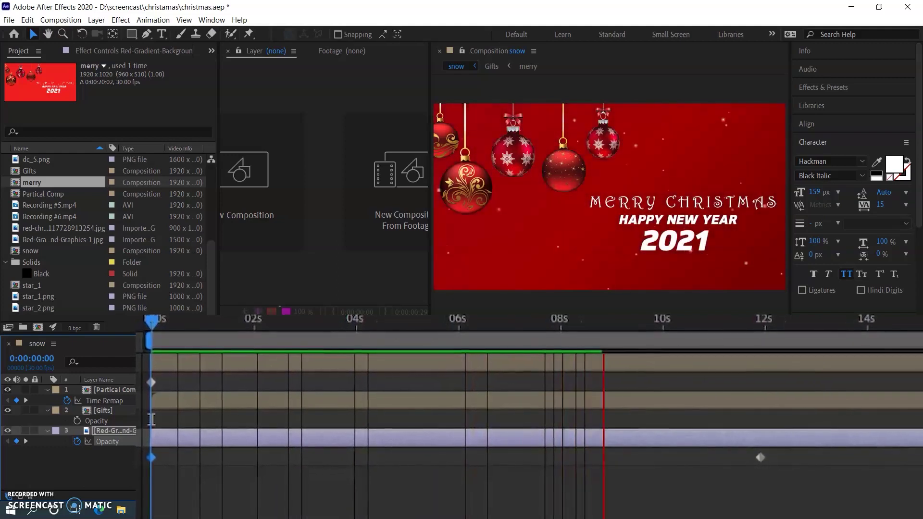
Step: Delay the red background's fade by moving its opacity keyframes to about 4 and 14 seconds, and preview from the start
drag(154, 418, 173, 424)
key(space)
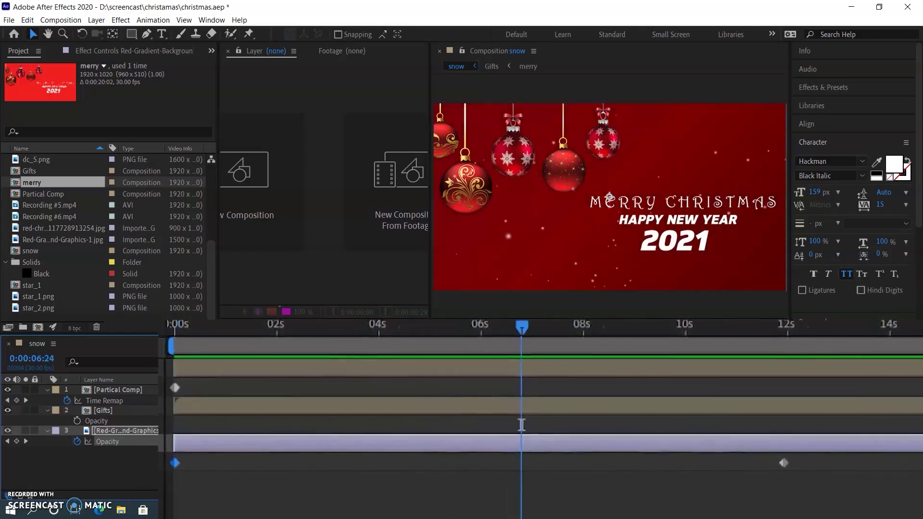
drag(174, 463, 280, 469)
drag(522, 341, 233, 343)
key(space)
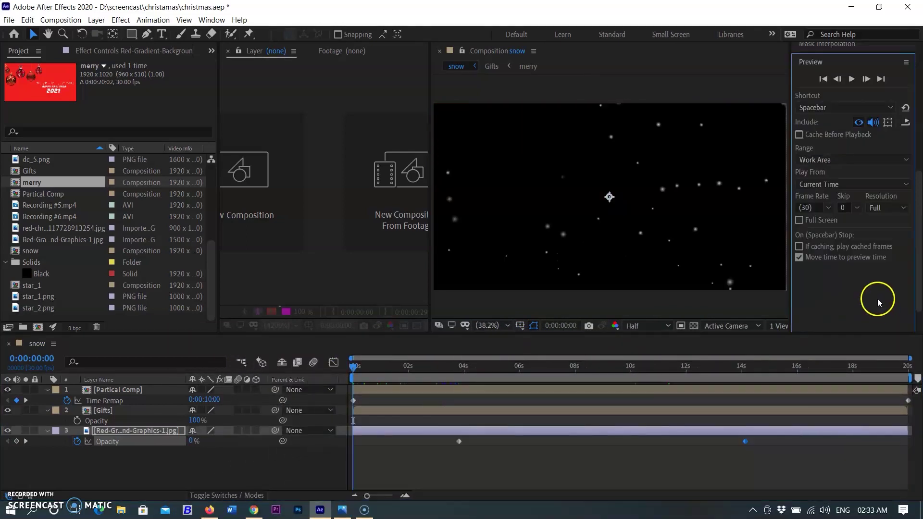
scroll(877, 301, up, 3)
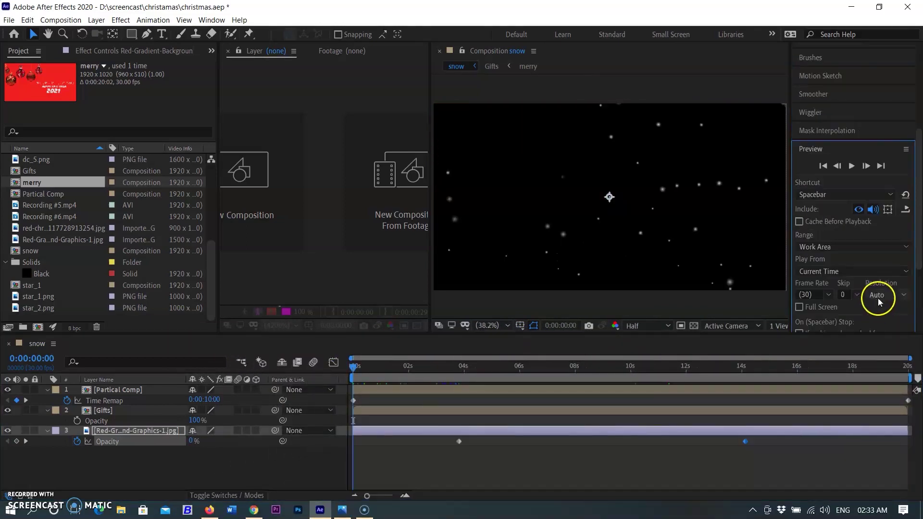
Step: Play the snow composition from the beginning through to the end to check the timing of the red background's fade
click(853, 166)
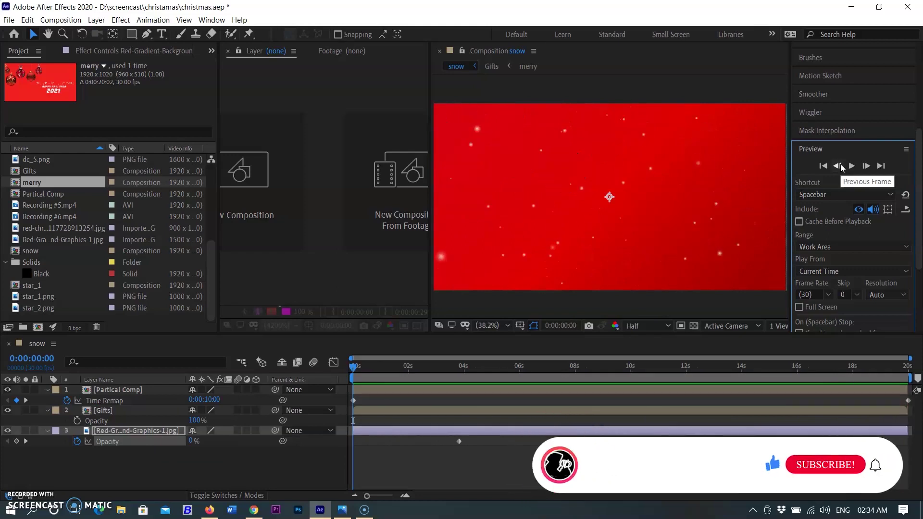
click(758, 185)
click(496, 308)
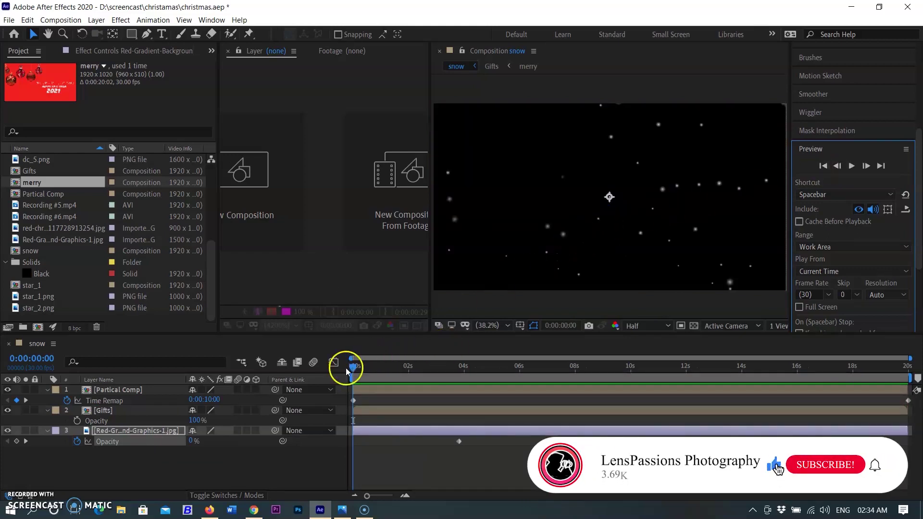
Step: Move the red background layer's first opacity keyframe to 0:00:04:19, and preview the animation from the start
drag(379, 378, 479, 390)
drag(458, 441, 489, 447)
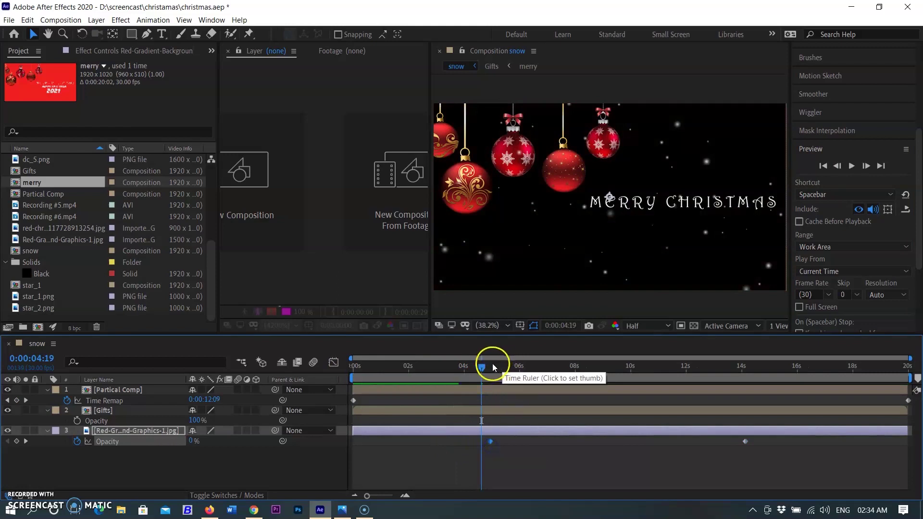
mouse_move(490, 441)
mouse_down()
mouse_move(472, 447)
mouse_move(480, 443)
mouse_up()
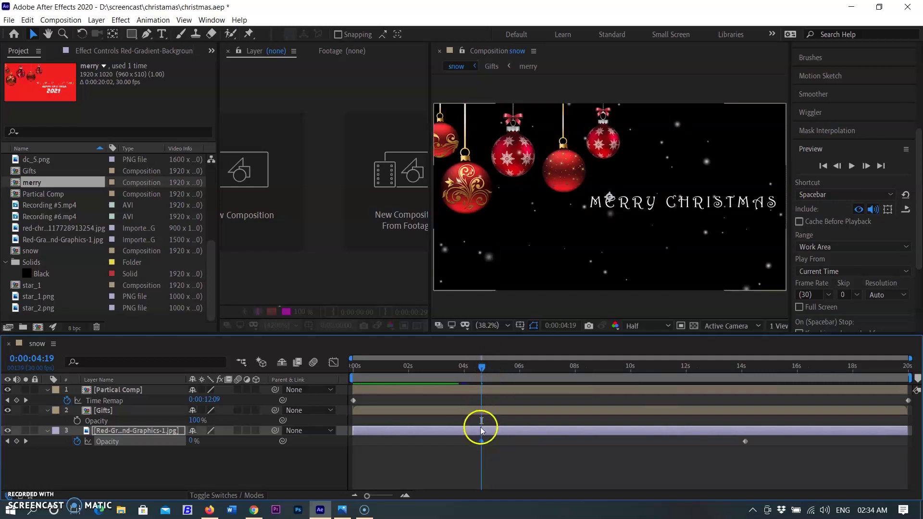
drag(476, 367, 354, 367)
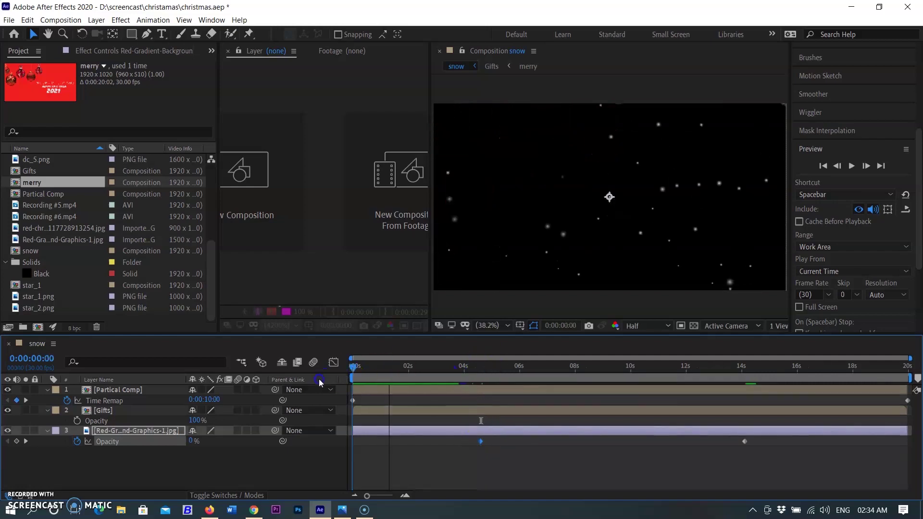
click(506, 463)
key(space)
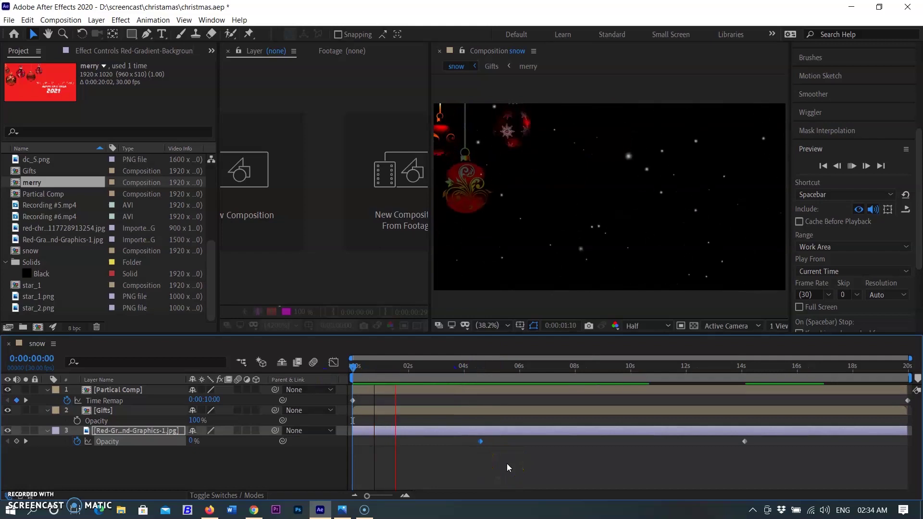